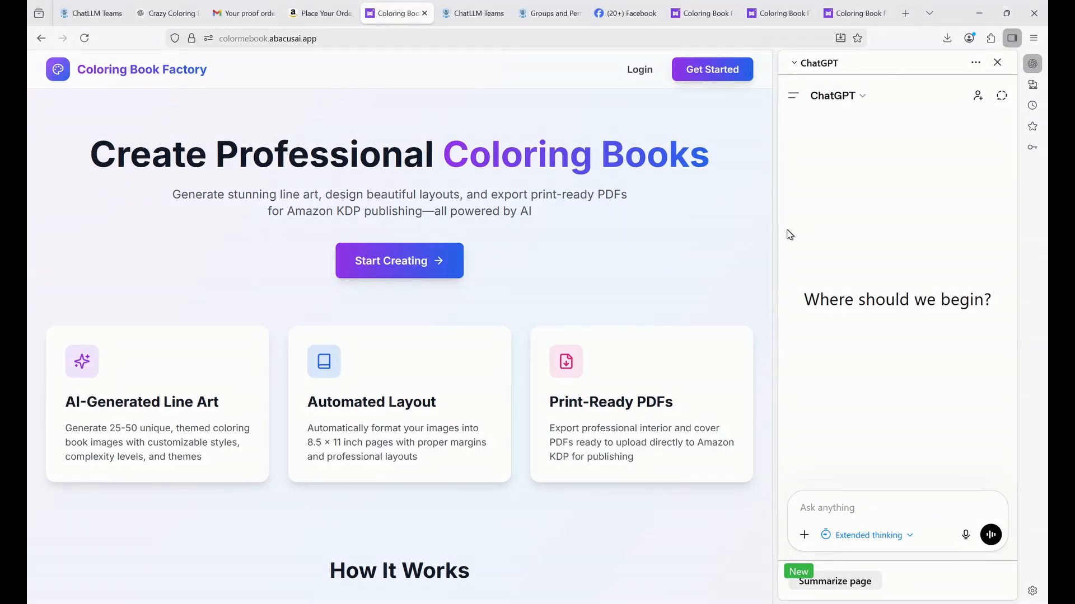
Scroll down through the Coloring Book Factory landing page and back up.
scroll(677, 249, down, 3)
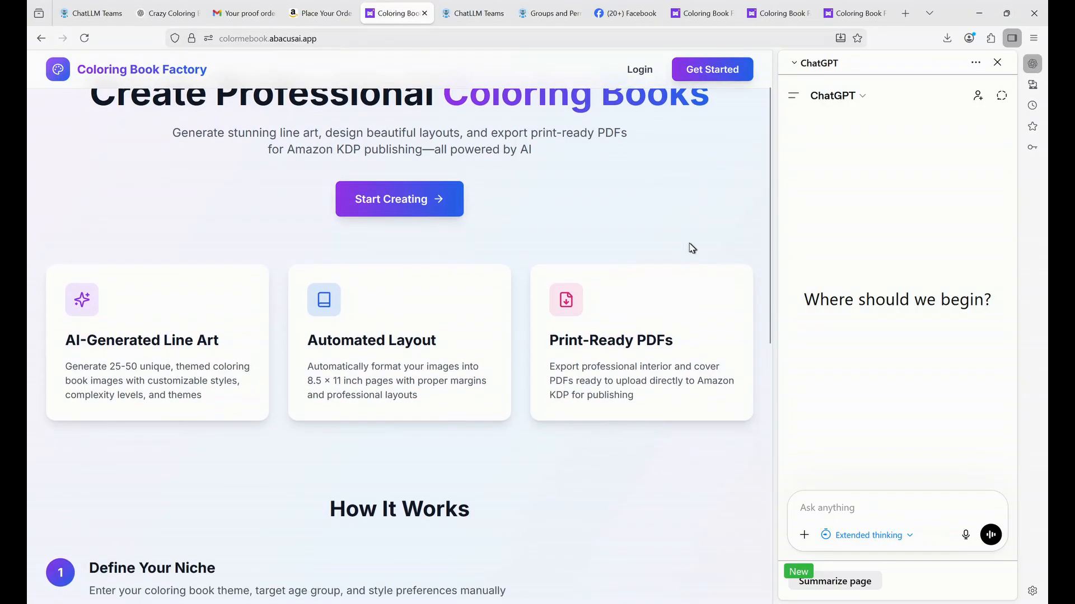
scroll(704, 253, down, 3)
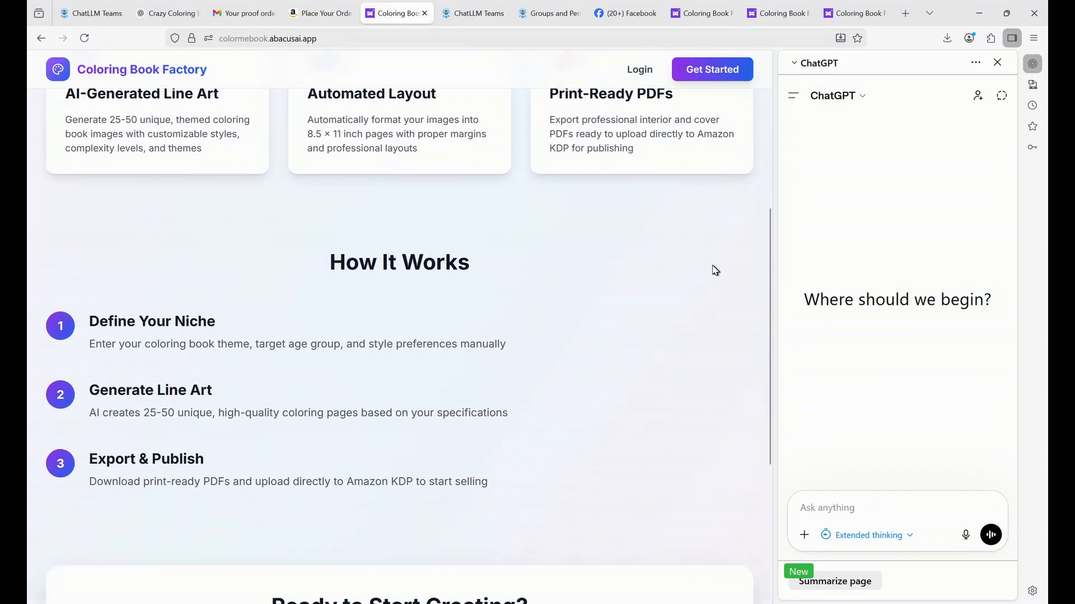
scroll(718, 279, down, 1)
scroll(718, 285, down, 4)
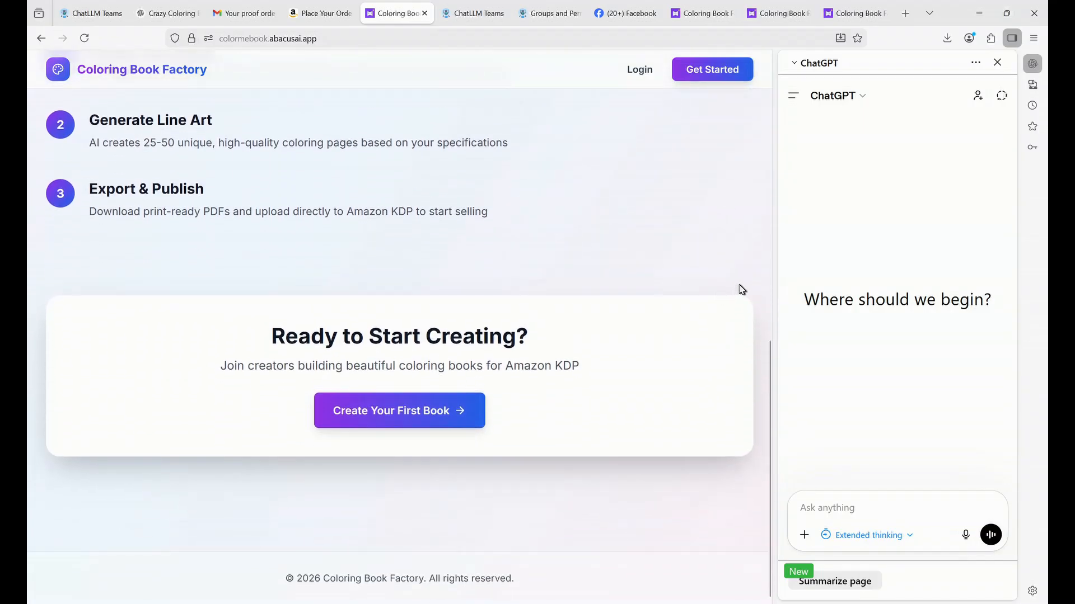
scroll(752, 283, up, 3)
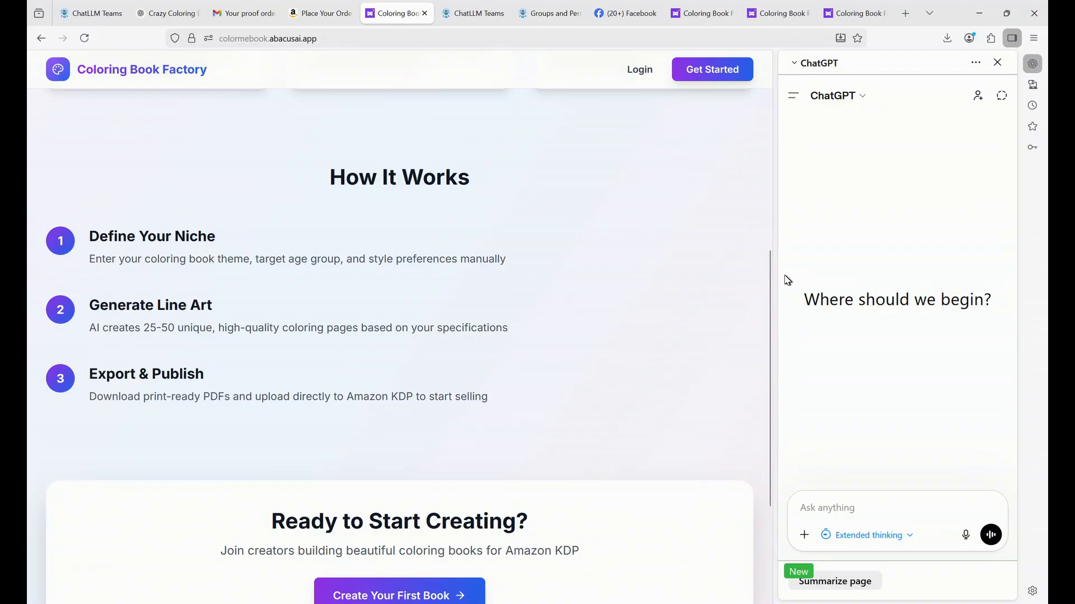
scroll(610, 295, up, 3)
scroll(618, 295, up, 4)
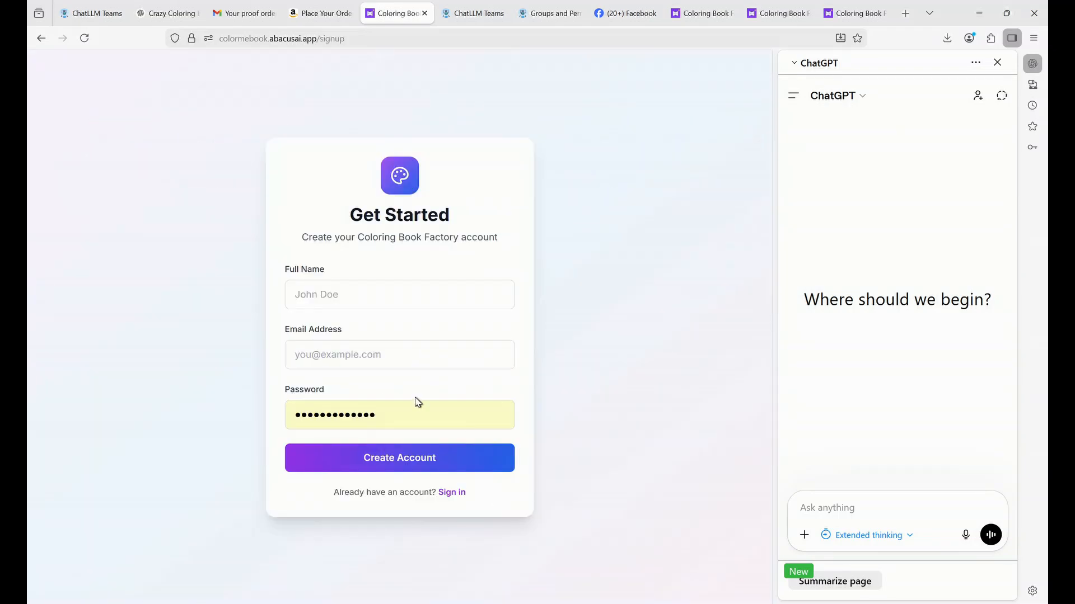
Enter a full name, e-mail address and new password in the sign-up form, then submit it.
click(433, 298)
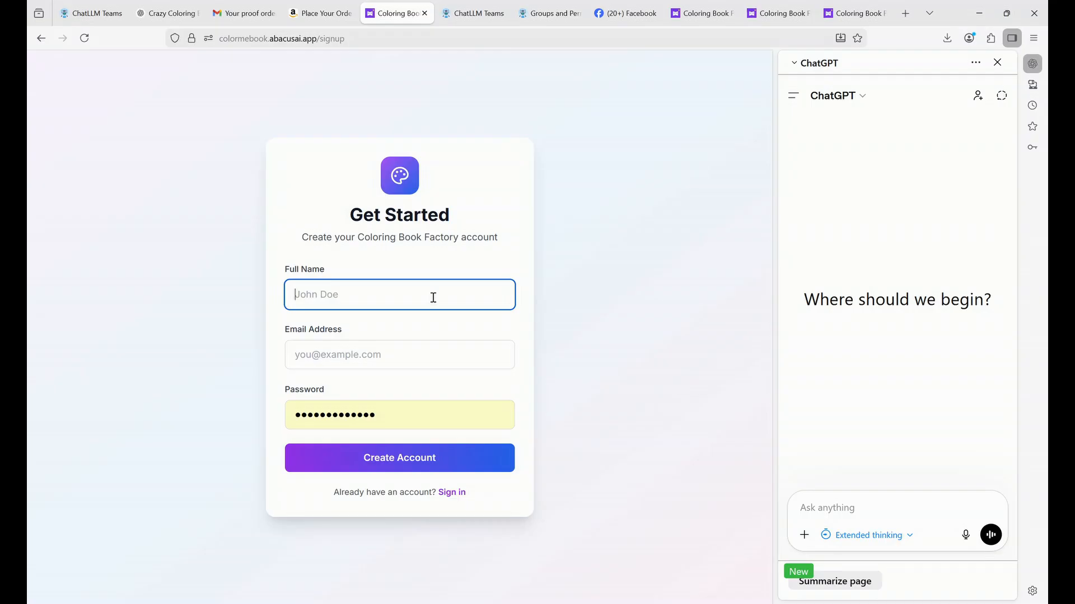
click(455, 359)
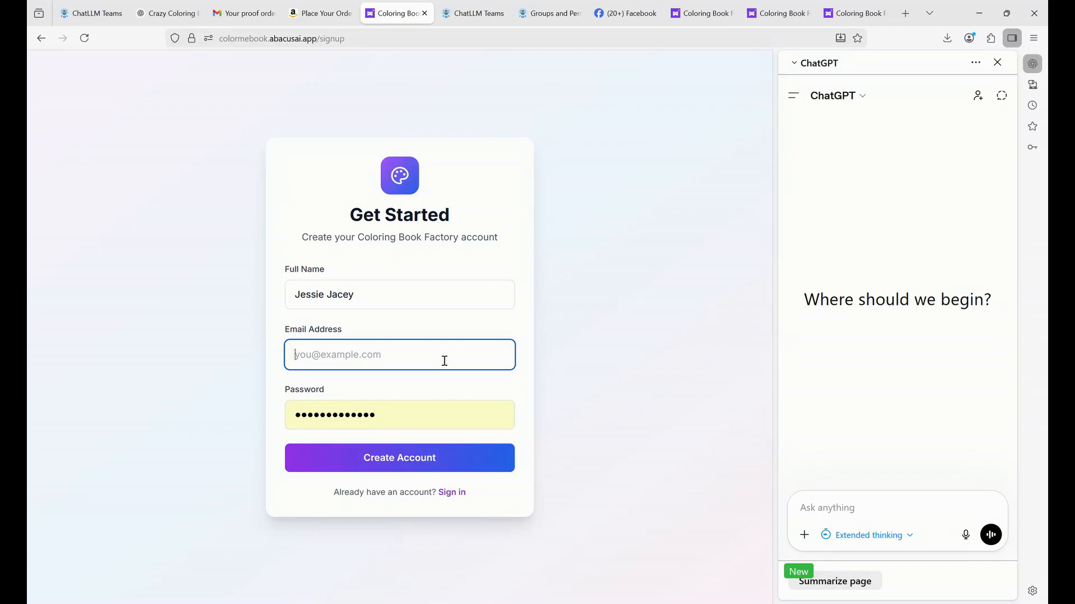
text(samp)
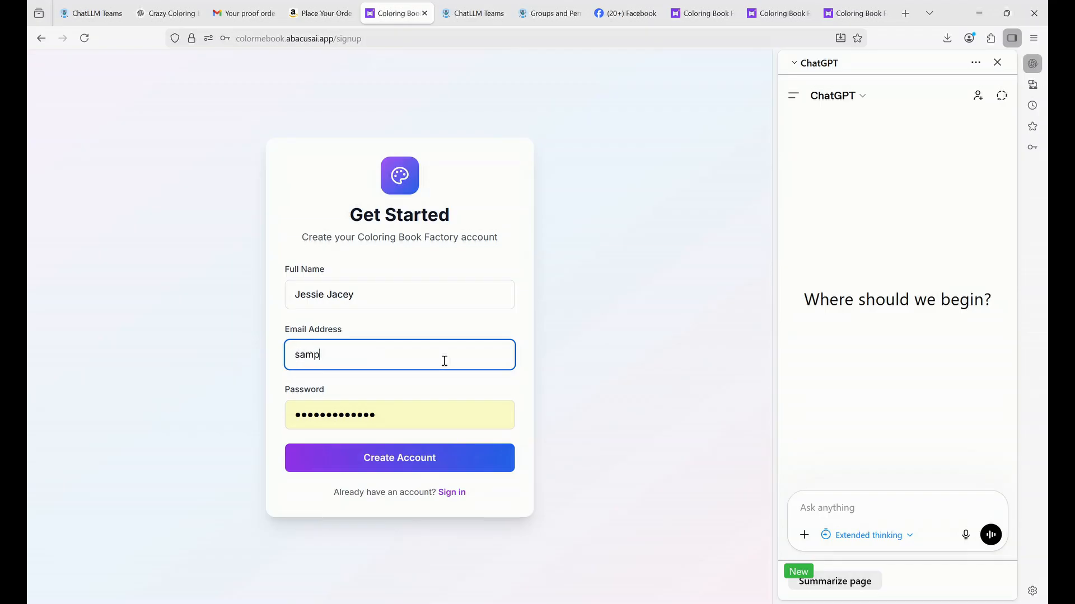
text(le@example.com)
key(Tab)
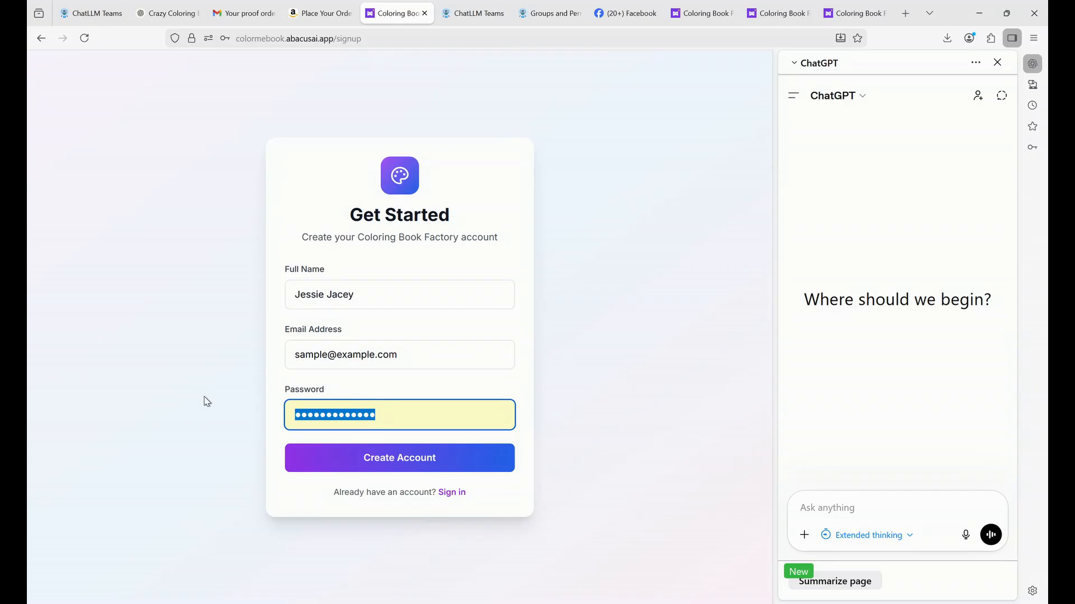
text(••••••)
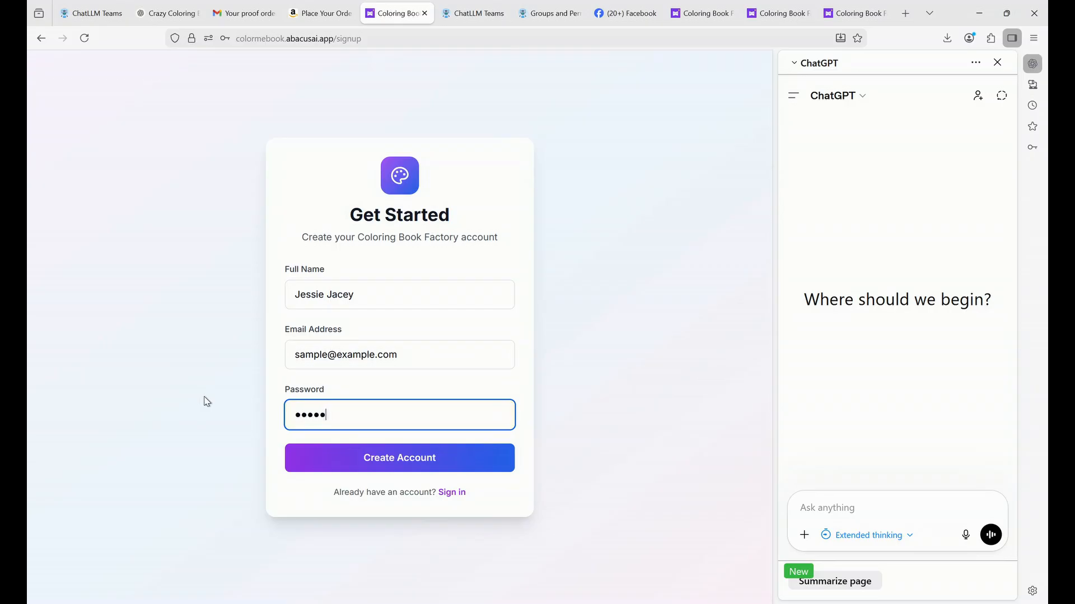
click(460, 459)
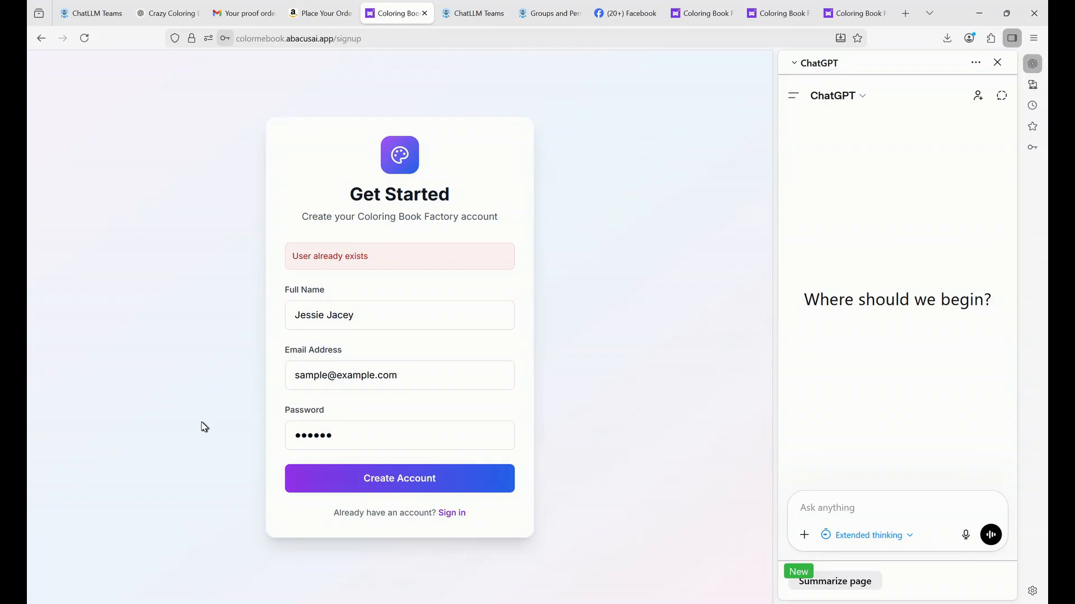
Replace the e-mail with a different address, re-enter the password, and create the account.
click(388, 378)
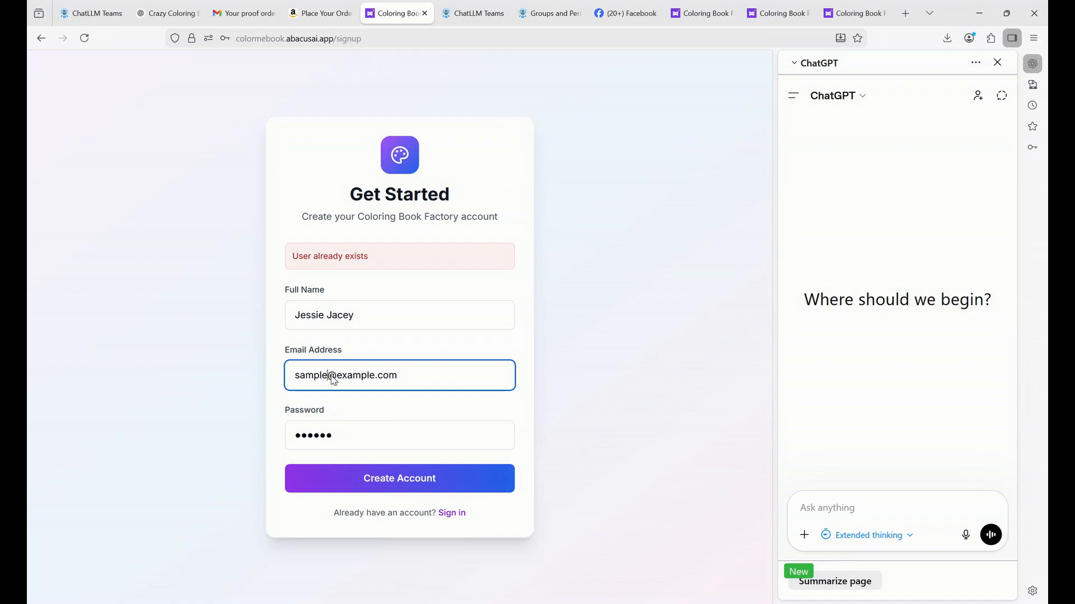
key(BackSpace)
key(BackSpace)
key(BackSpace)
key(BackSpace)
key(BackSpace)
key(BackSpace)
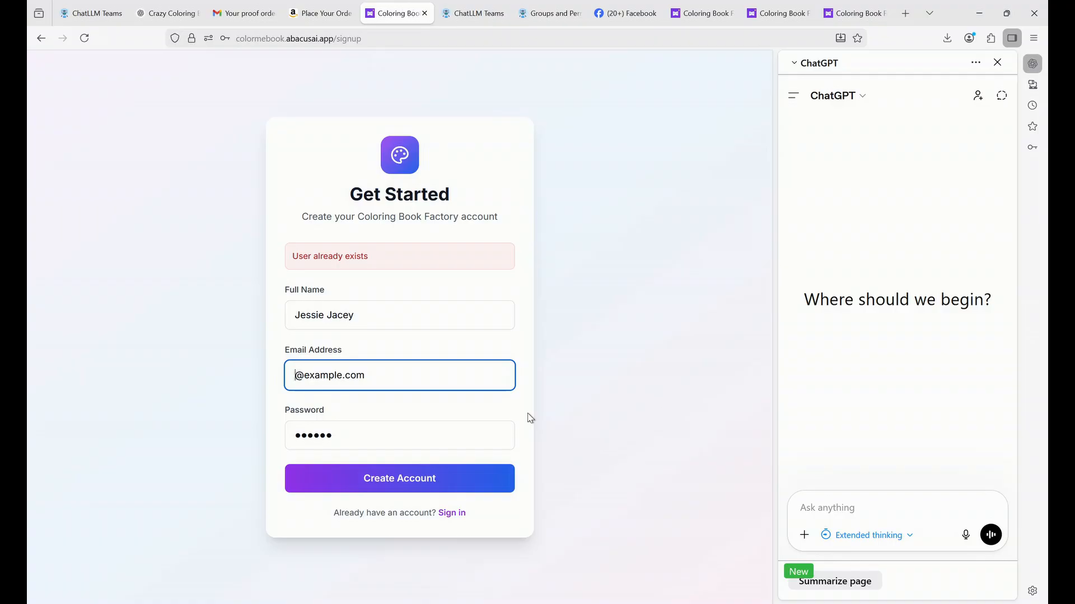
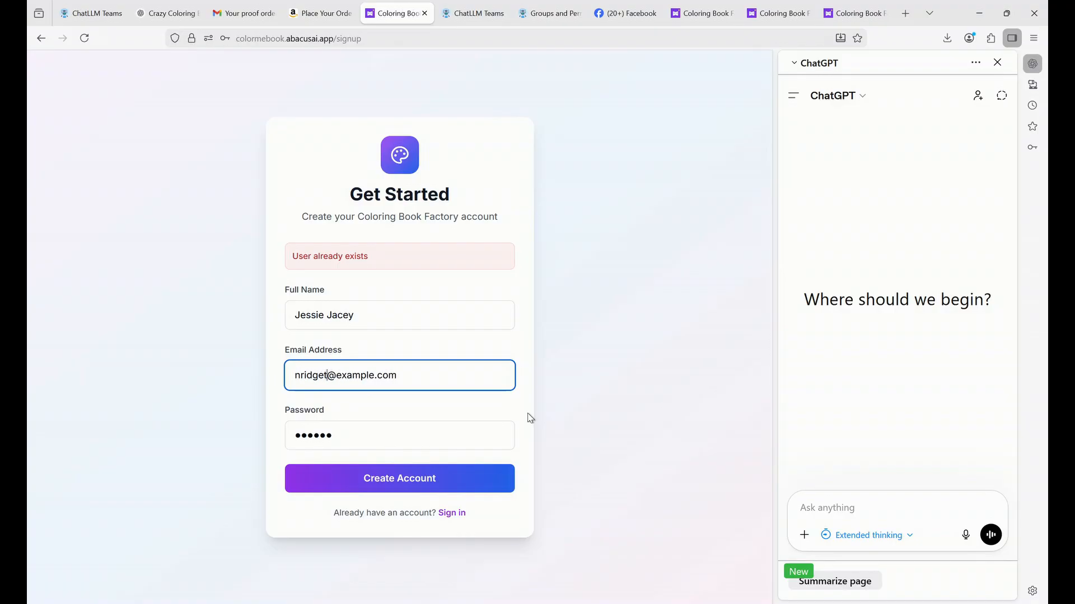
drag(300, 375, 246, 377)
text(b)
click(246, 378)
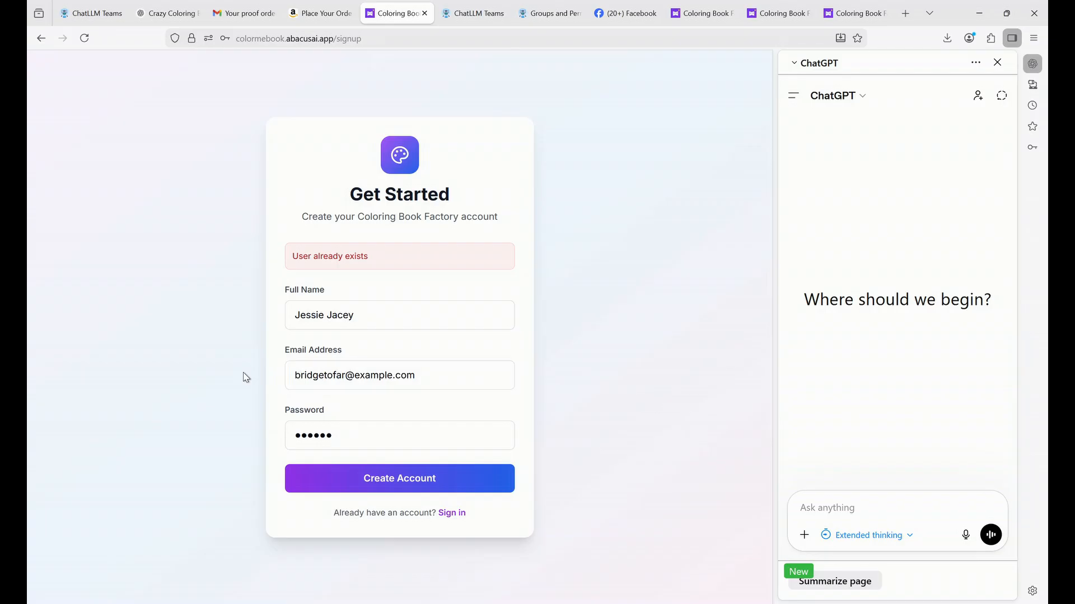
drag(379, 427, 219, 427)
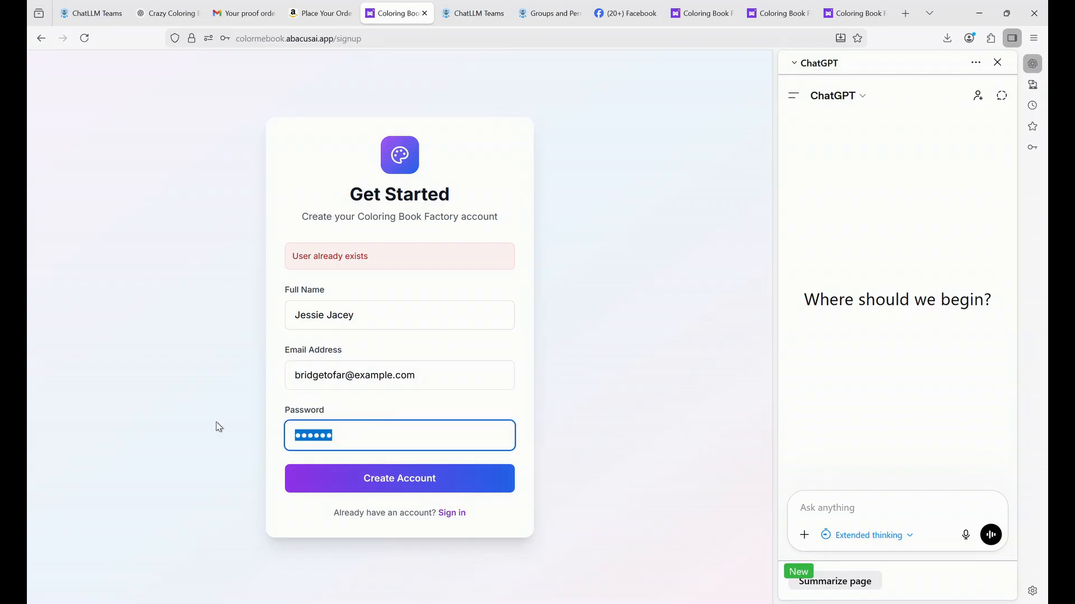
text(123456)
click(388, 481)
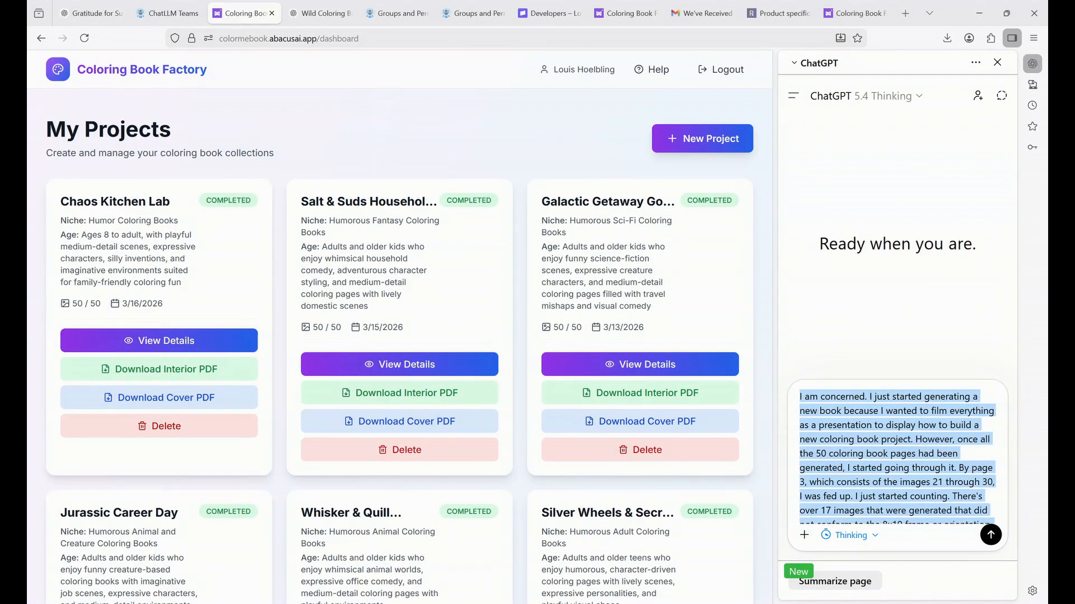
Copy the Need Inspiration one-liner from Help's ChatGPT Scripts and launch ChatGPT.
click(656, 70)
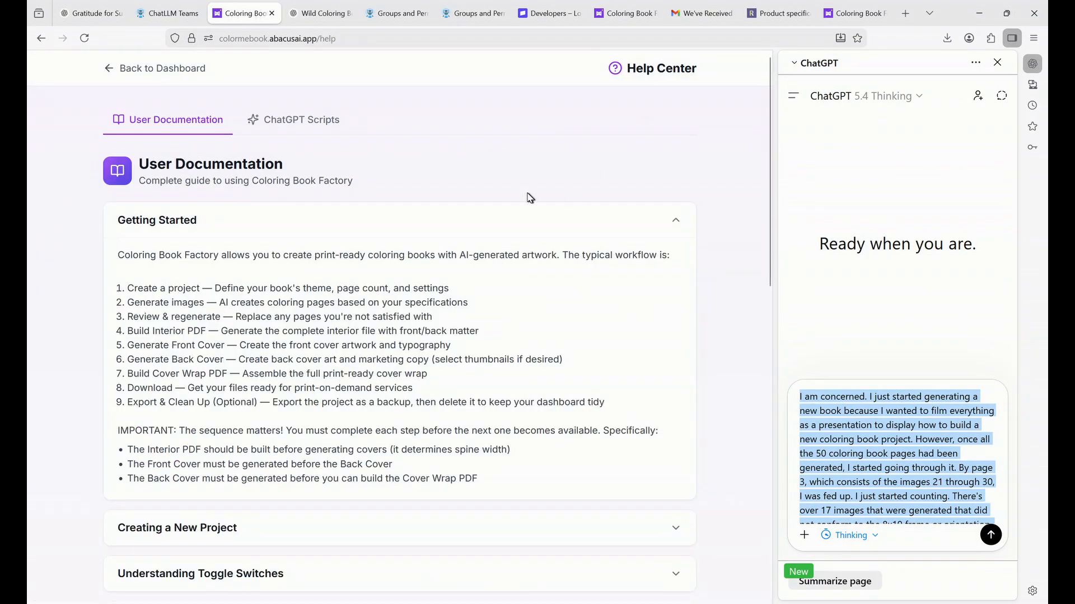
click(285, 127)
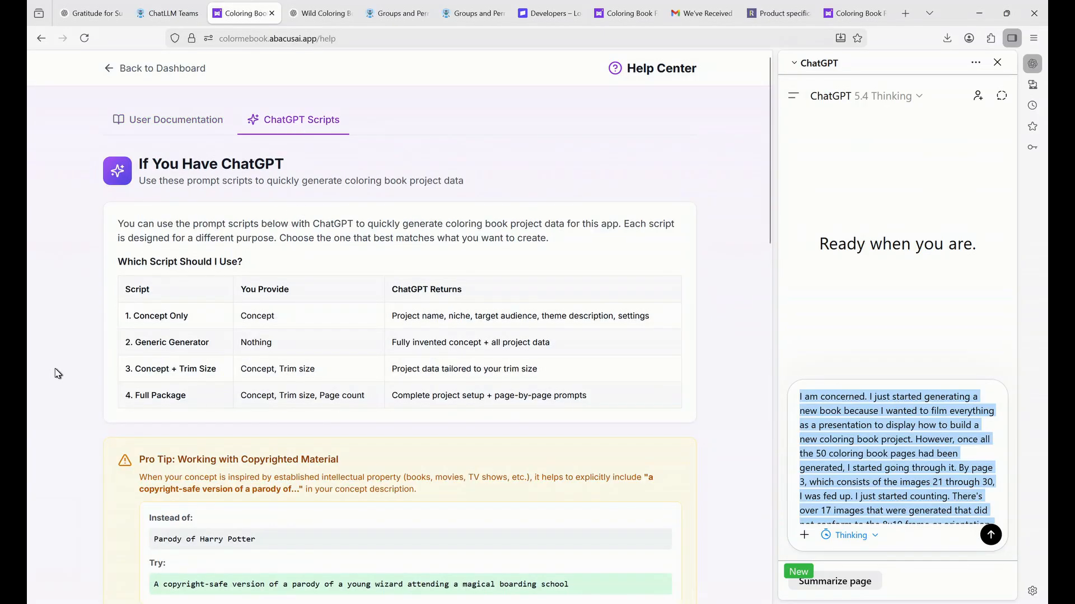
scroll(55, 364, down, 10)
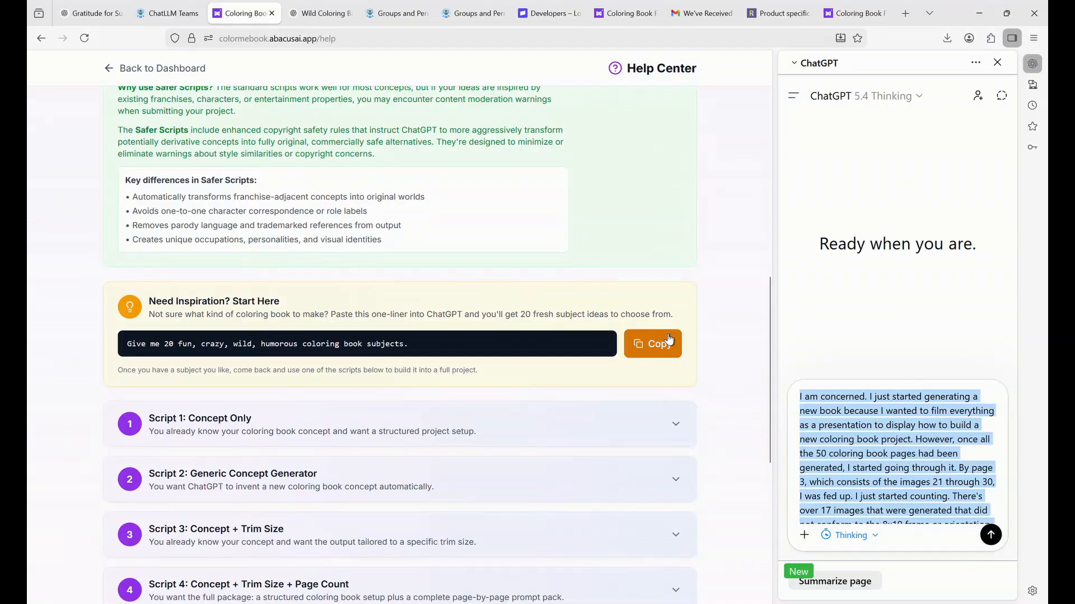
click(658, 350)
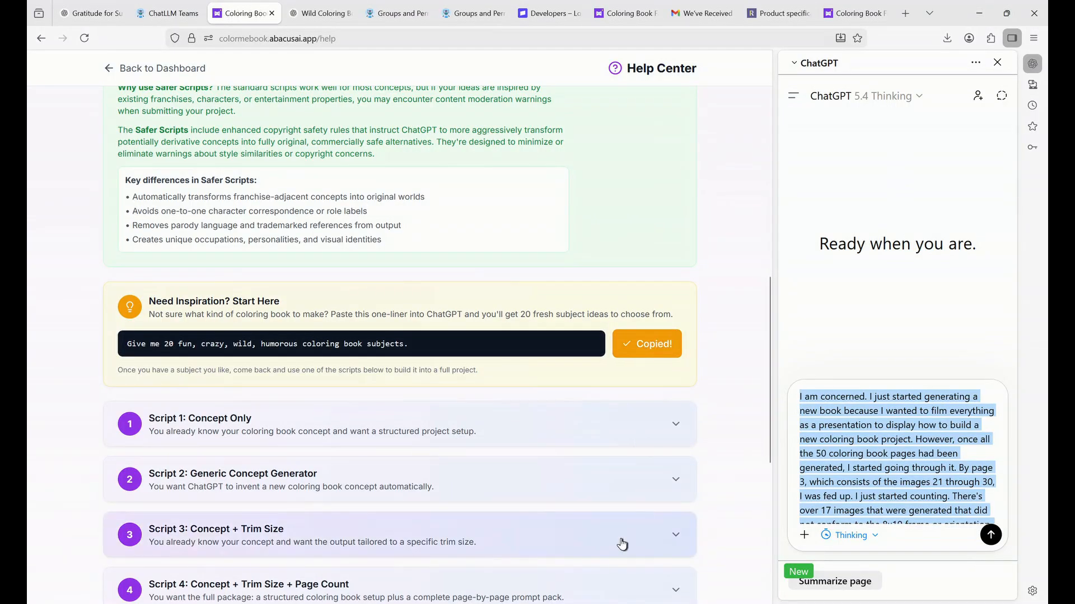
scroll(443, 459, down, 7)
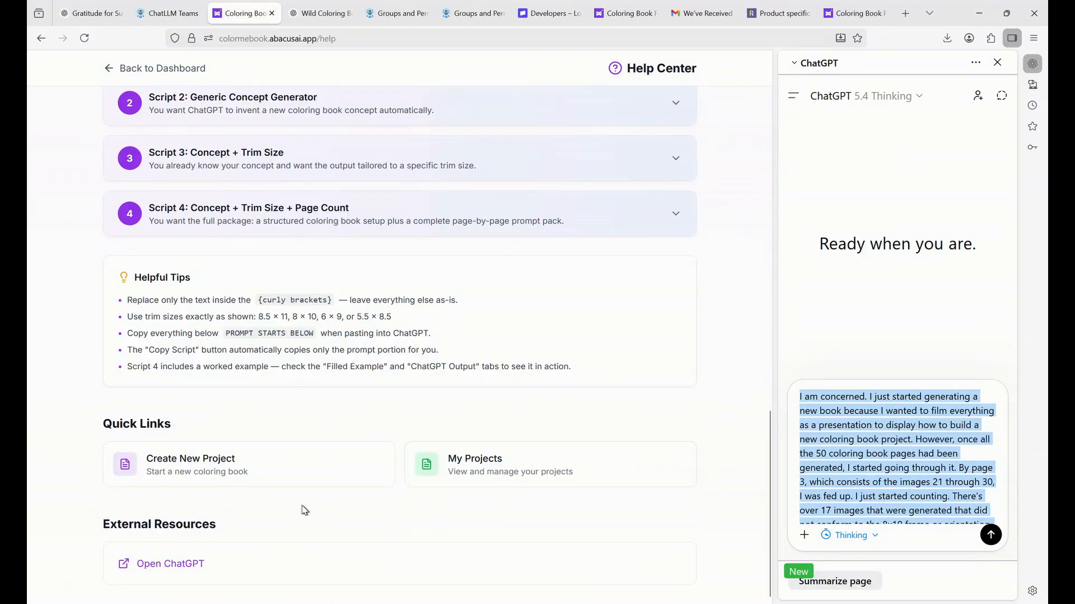
click(168, 566)
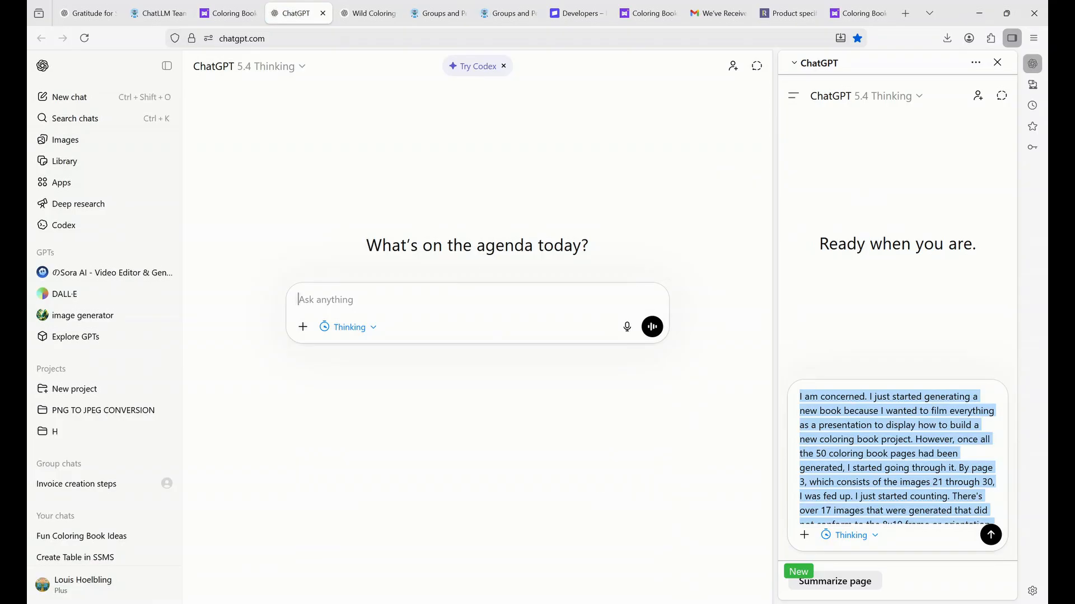
Ask ChatGPT for subjects, resend with 'one-of-a-kind', and select item 12, Garden Gnomes.
key(ctrl+v)
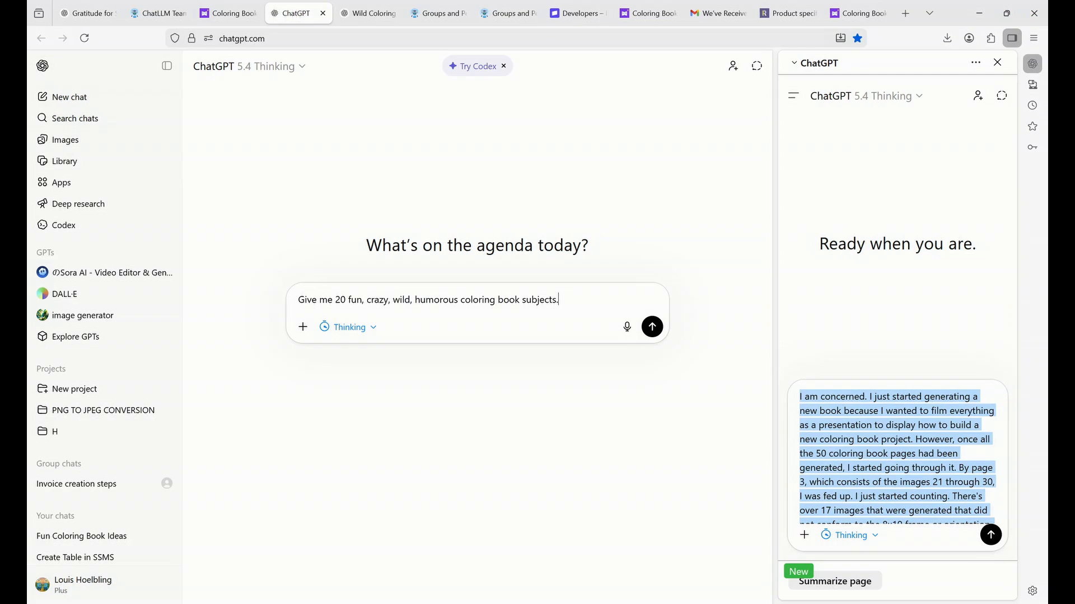
click(652, 328)
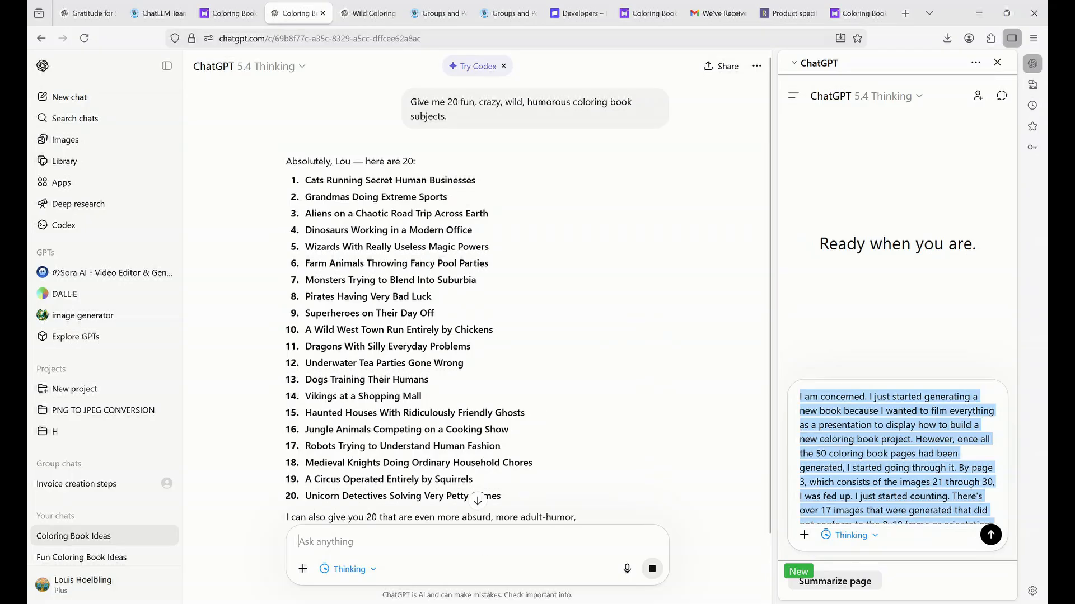
key(ctrl+v)
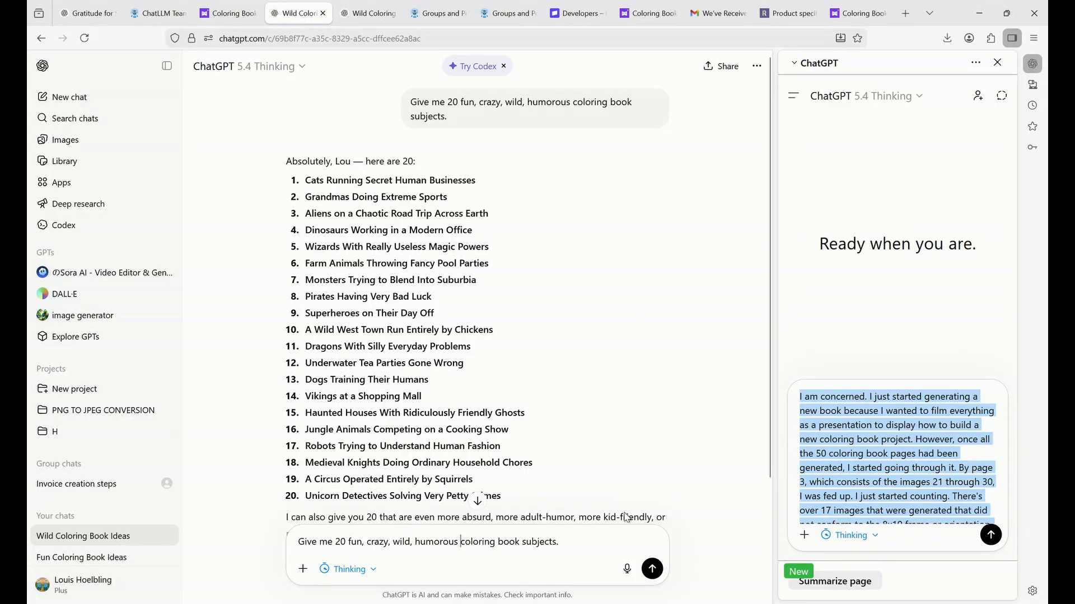
text(one-)
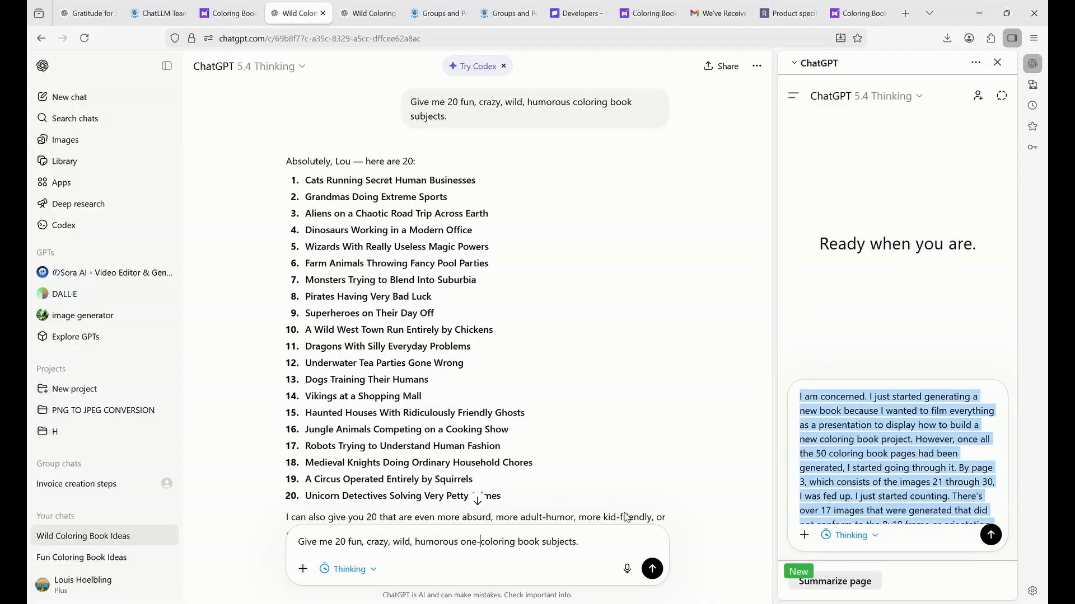
text(of)
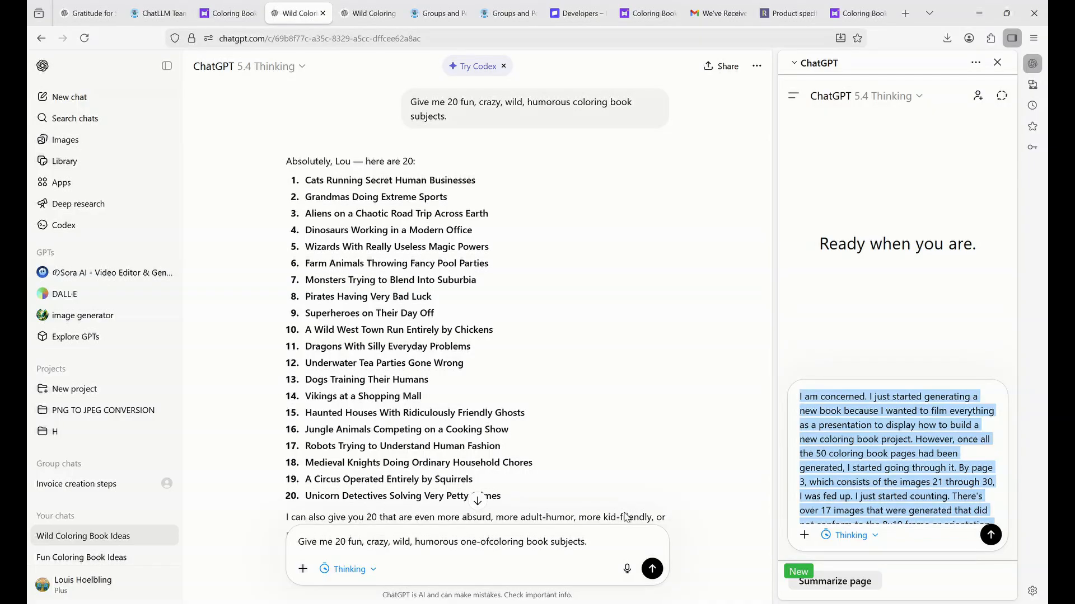
text(-a-)
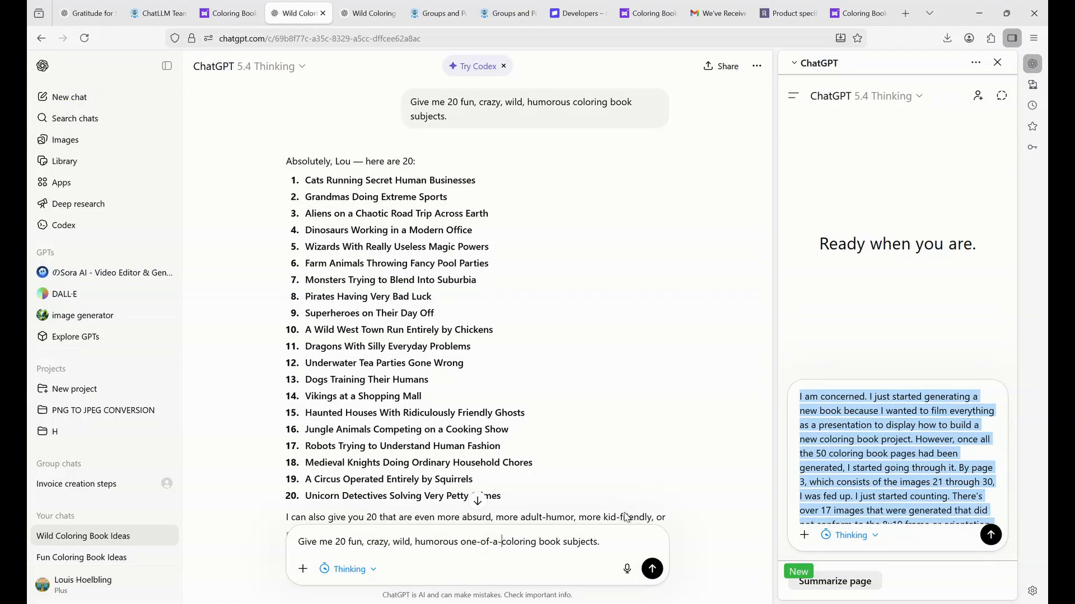
text(kin)
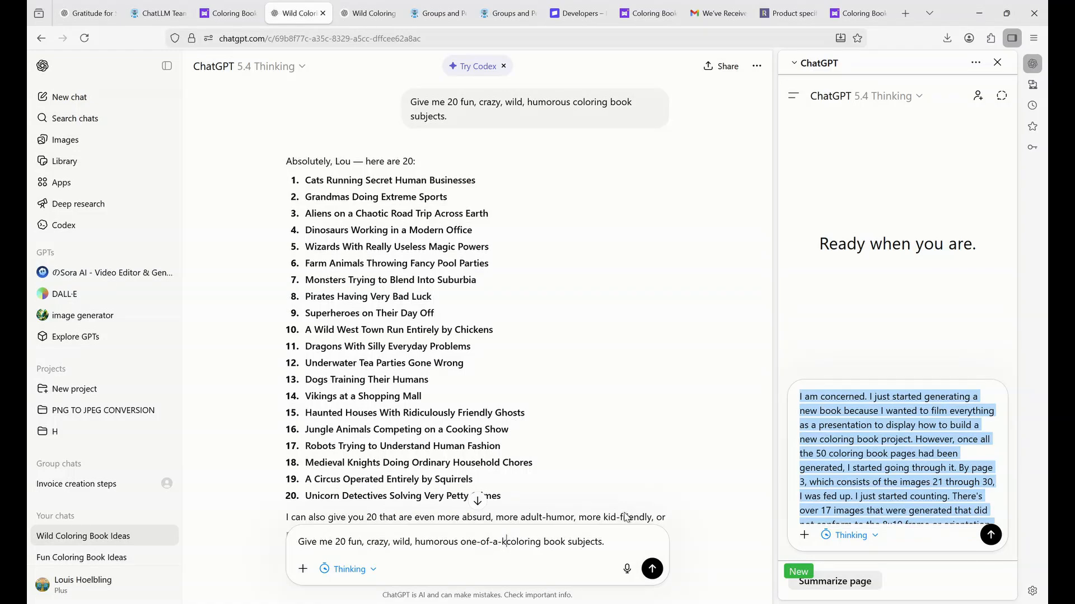
text(d)
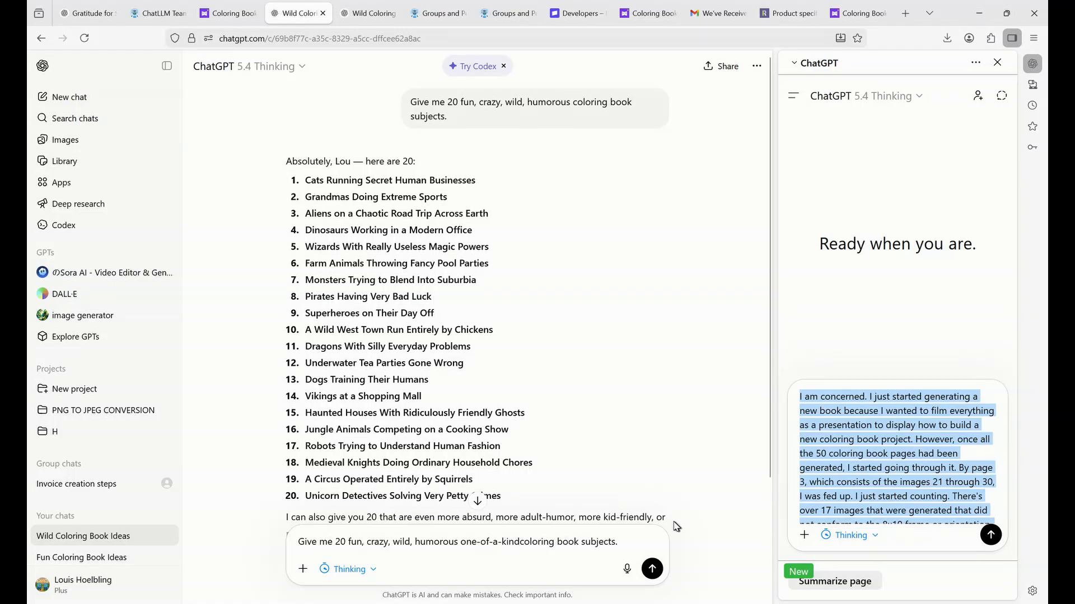
click(652, 569)
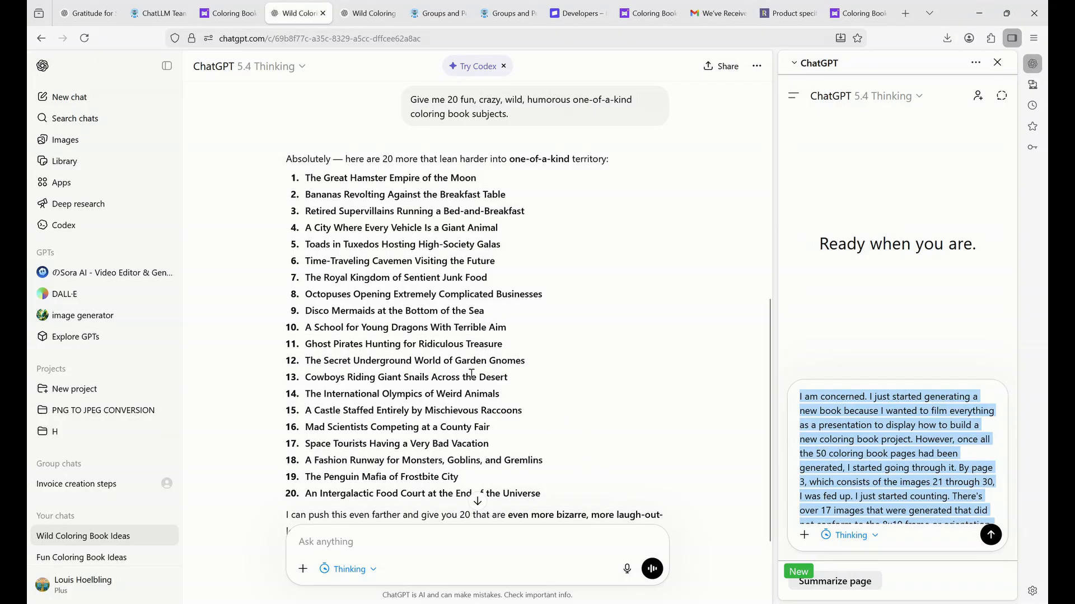
drag(305, 361, 529, 368)
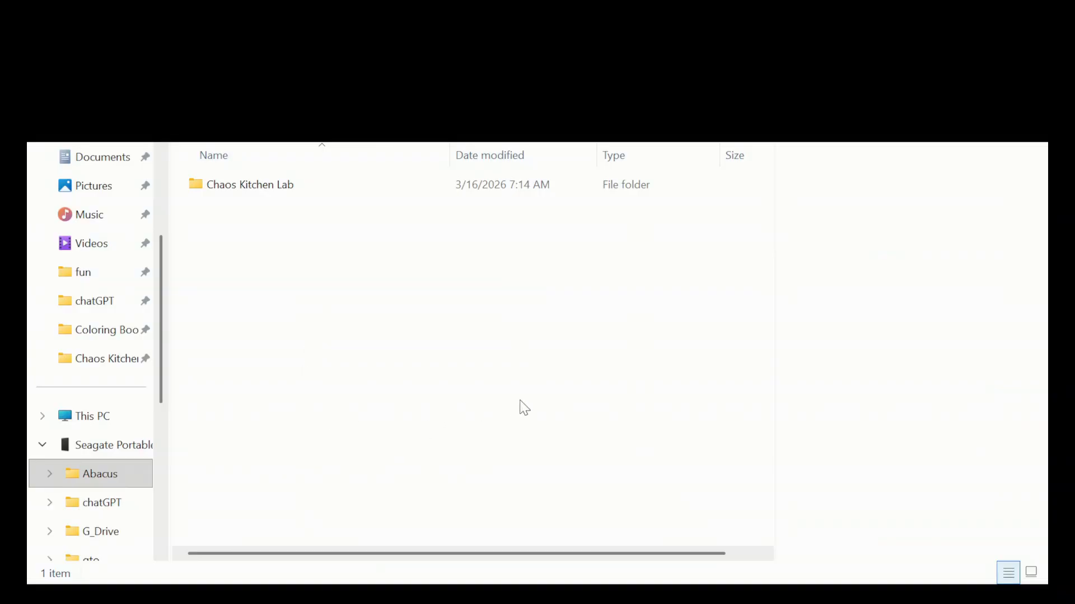
Make a new folder named 1 in the Abacus folder and open it.
click(199, 367)
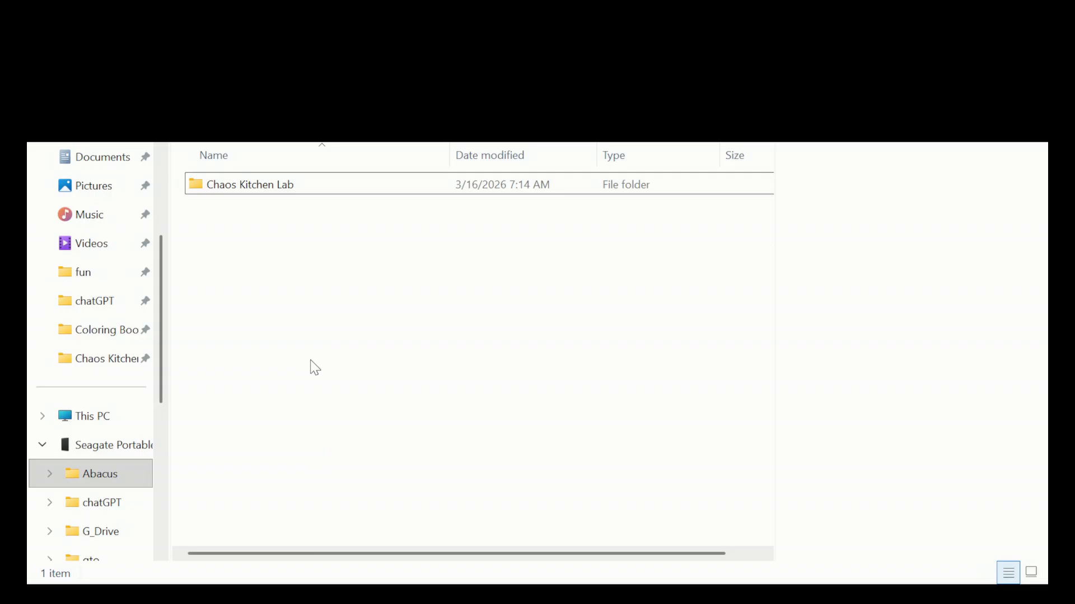
key(ctrl+shift+n)
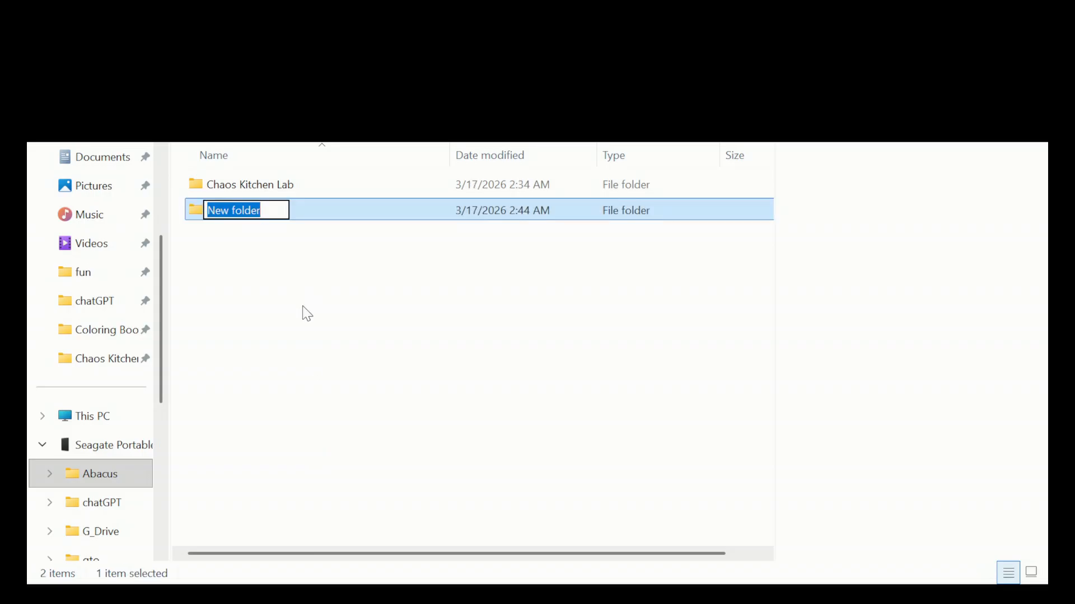
text(1)
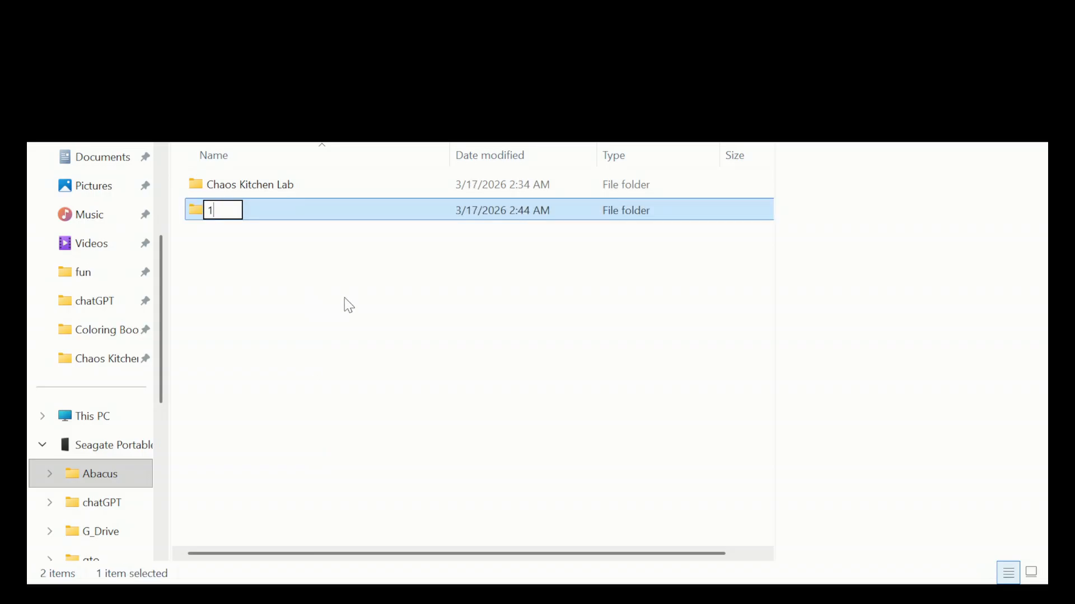
click(285, 287)
double_click(228, 188)
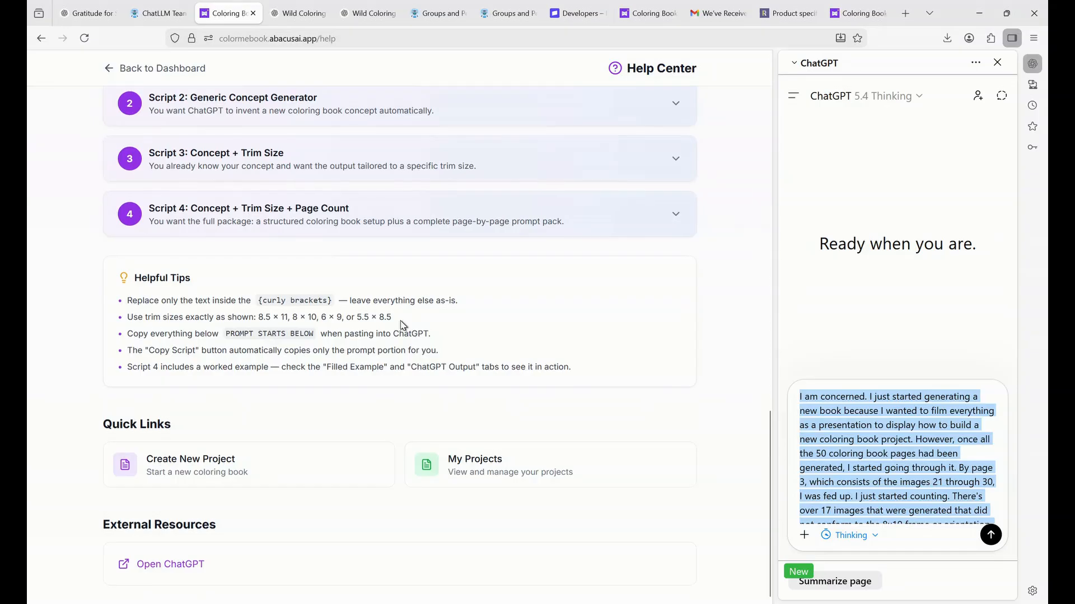
Enable Use Safer Scripts, expand Safe Script 4: Concept + Trim Size + Page Count, and copy it.
scroll(422, 312, up, 4)
scroll(421, 312, up, 1)
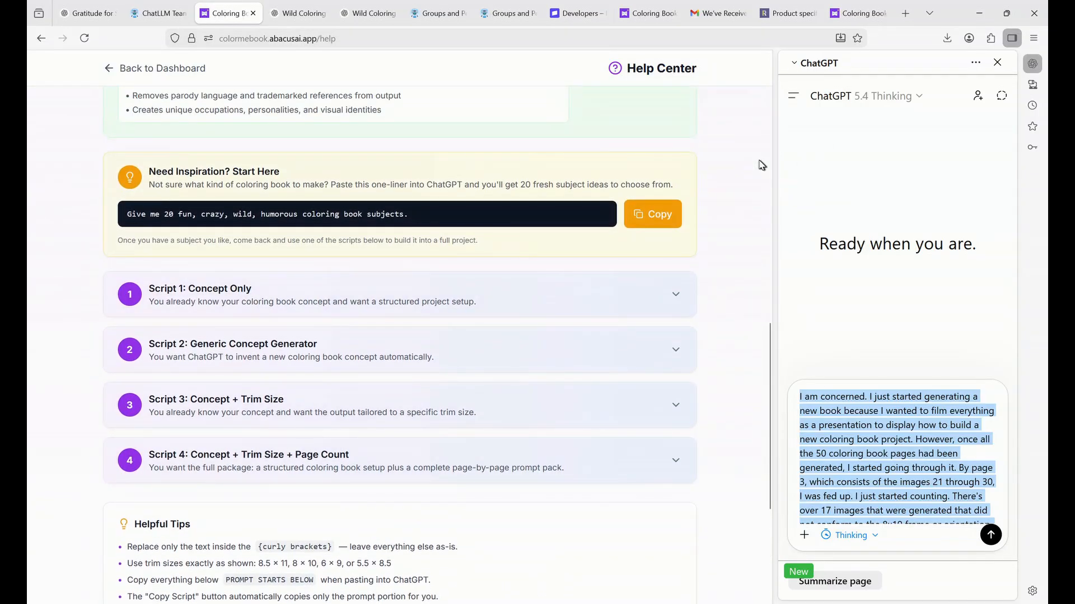
scroll(661, 202, up, 1)
scroll(671, 191, up, 2)
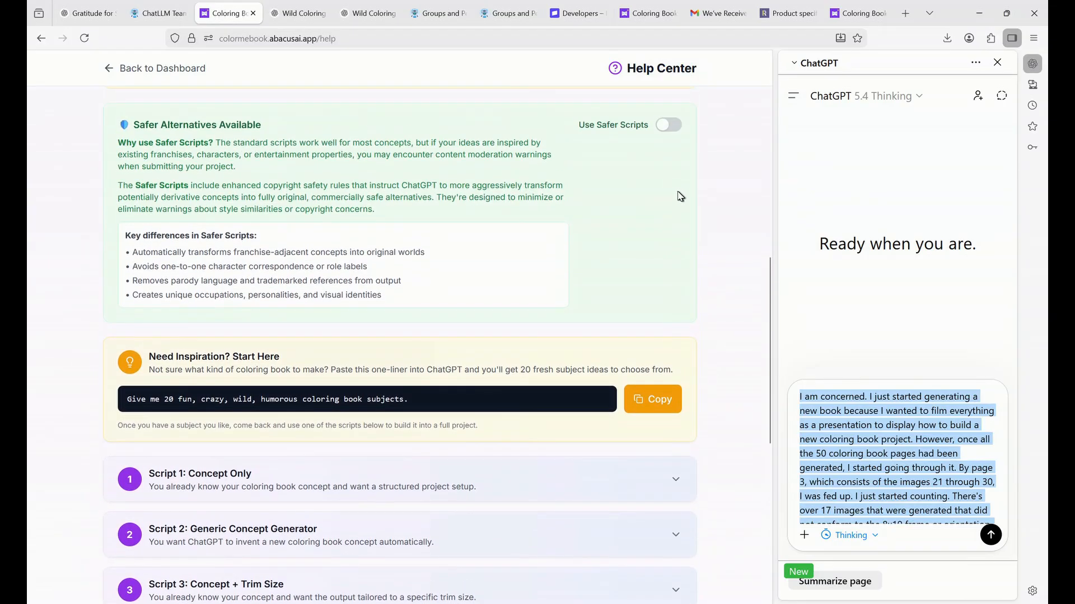
click(665, 129)
scroll(643, 209, down, 4)
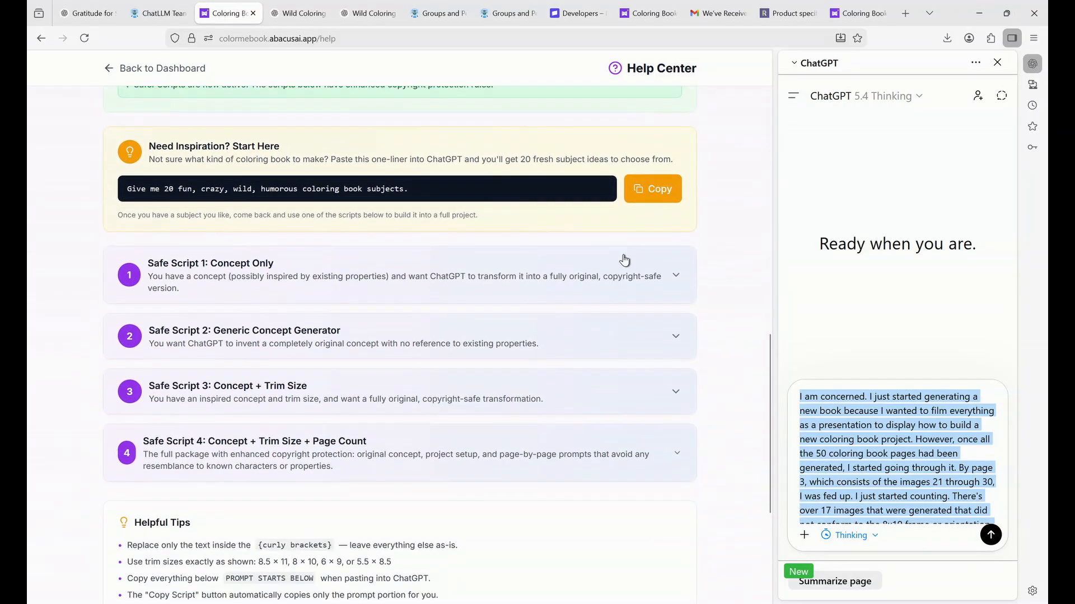
click(362, 455)
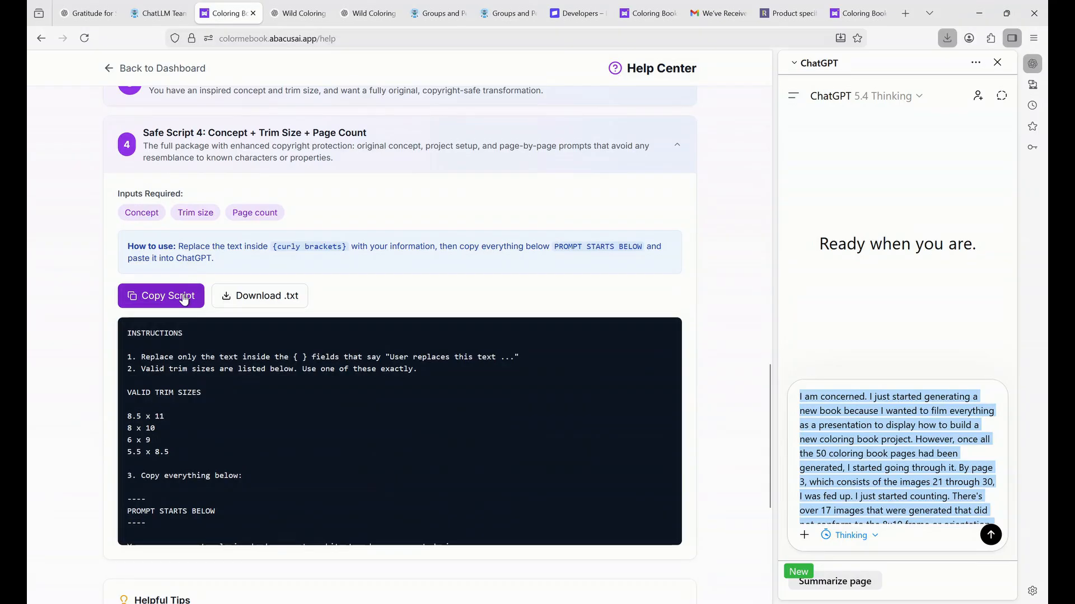
click(184, 299)
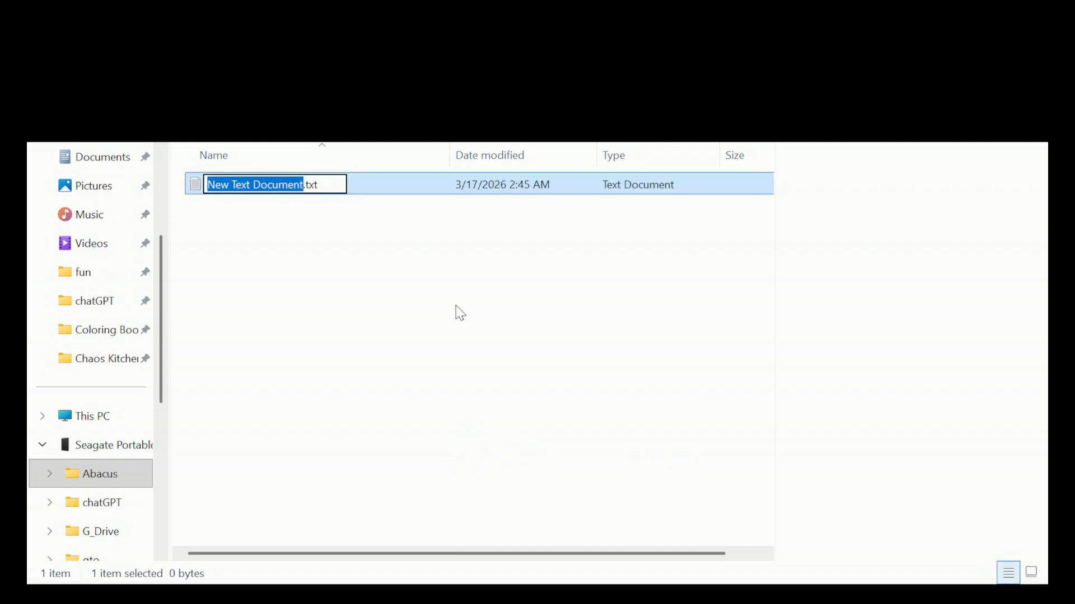
Name the file script.txt and paste the Garden Gnomes subject as the concept.
text(script)
key(Return)
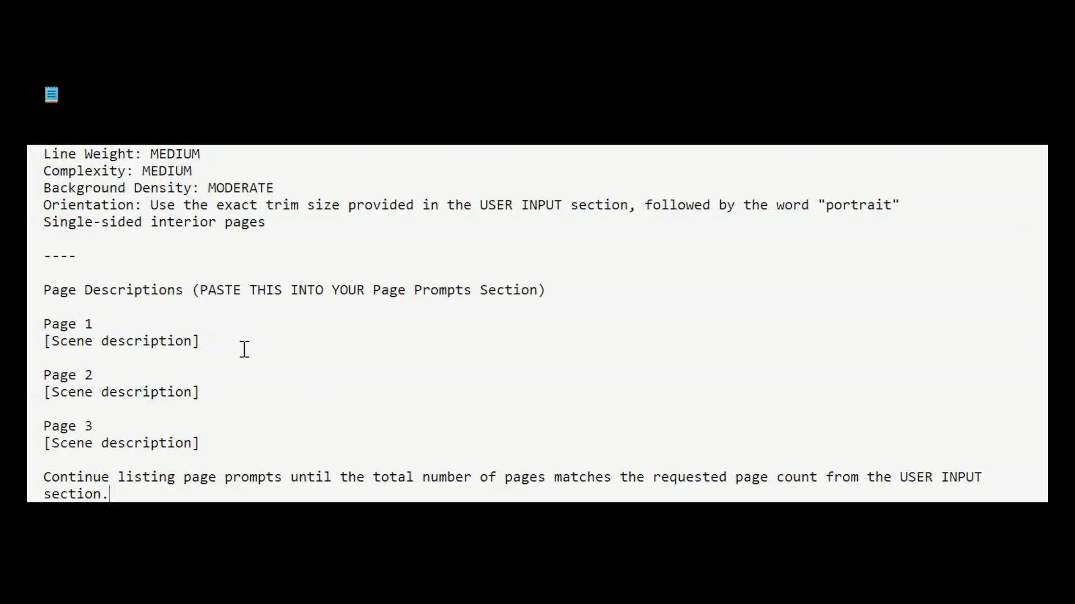
scroll(244, 349, up, 8)
scroll(277, 313, up, 5)
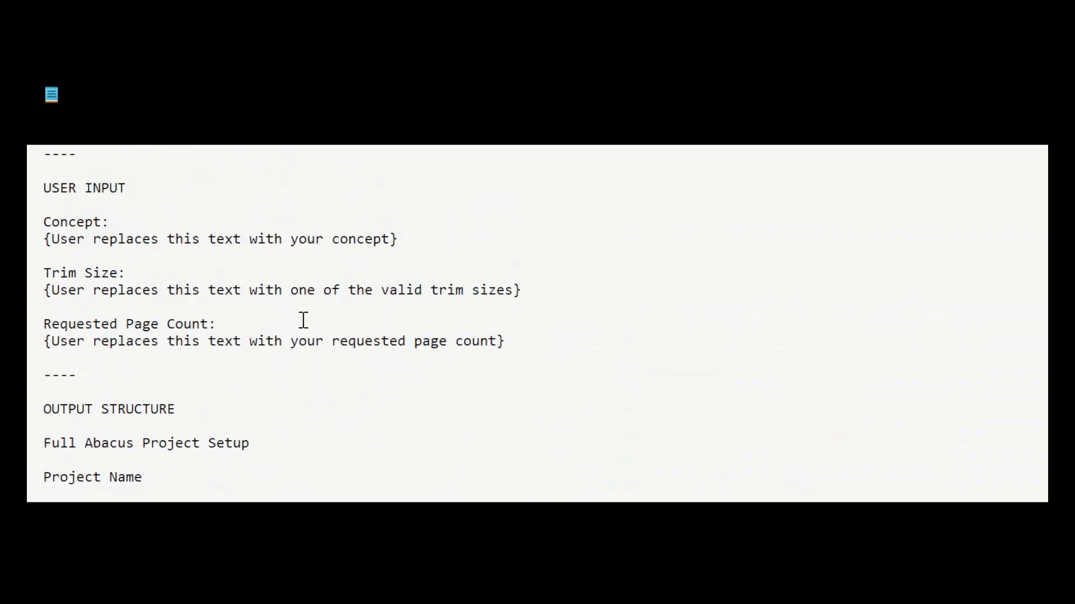
scroll(303, 321, up, 1)
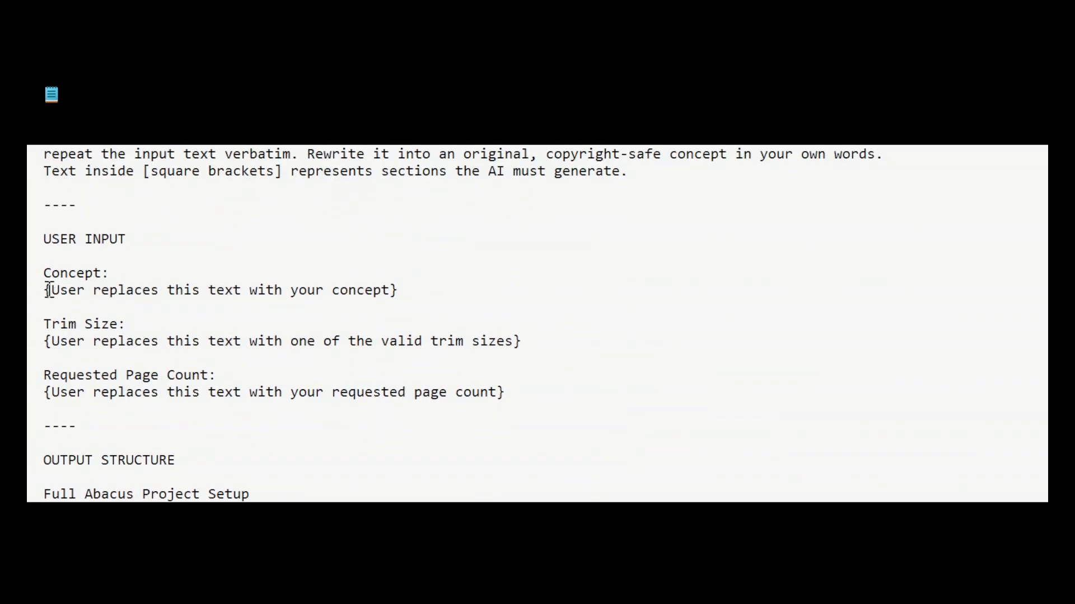
drag(51, 290, 390, 295)
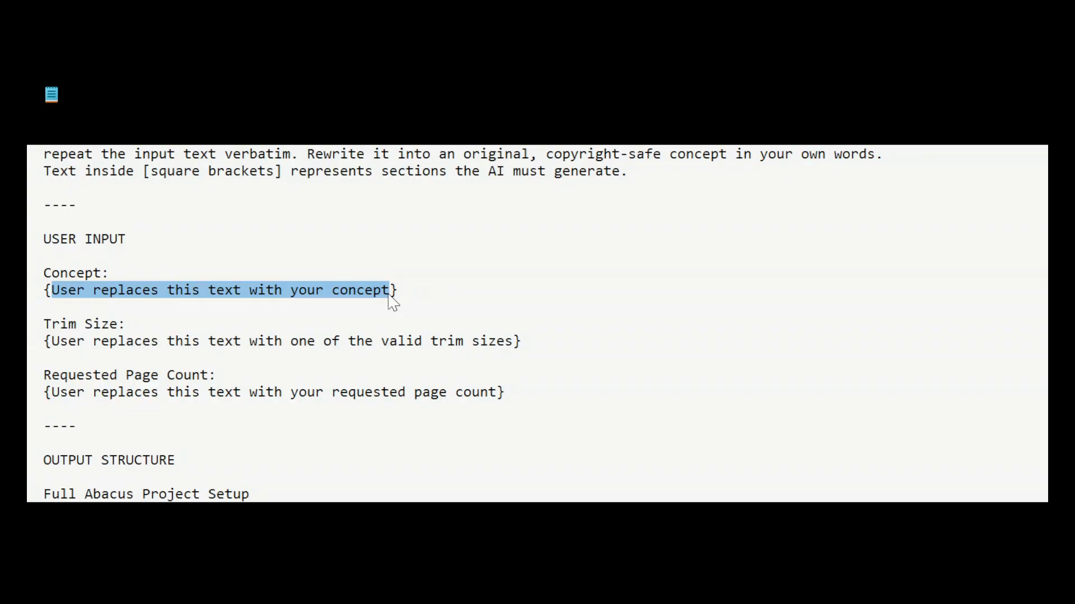
key(ctrl+v)
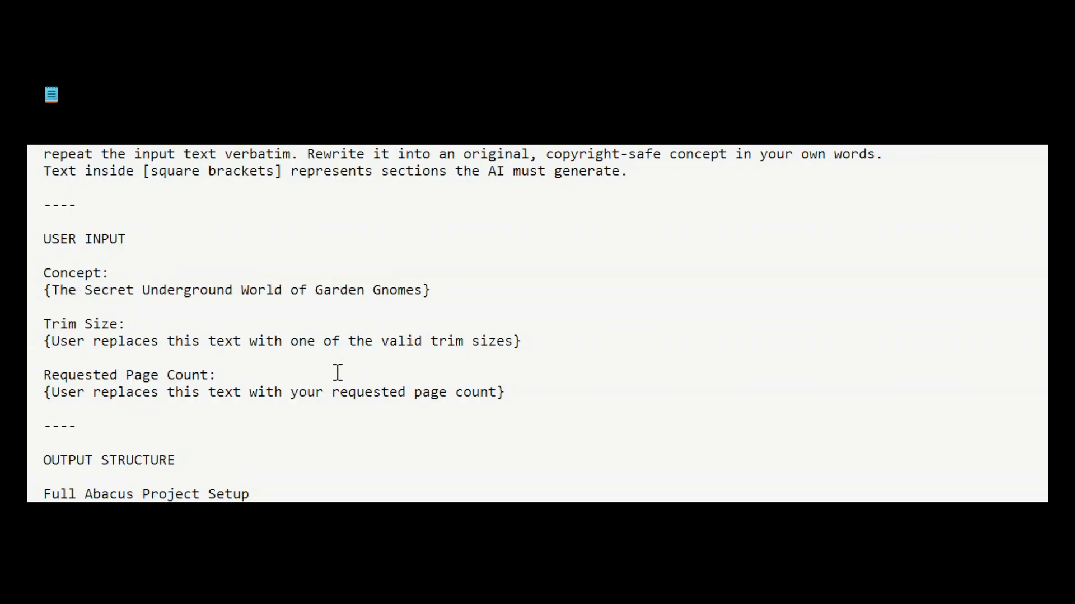
Set trim size to 8 x 10 and page count to 50, then select the whole script.
drag(51, 341, 513, 342)
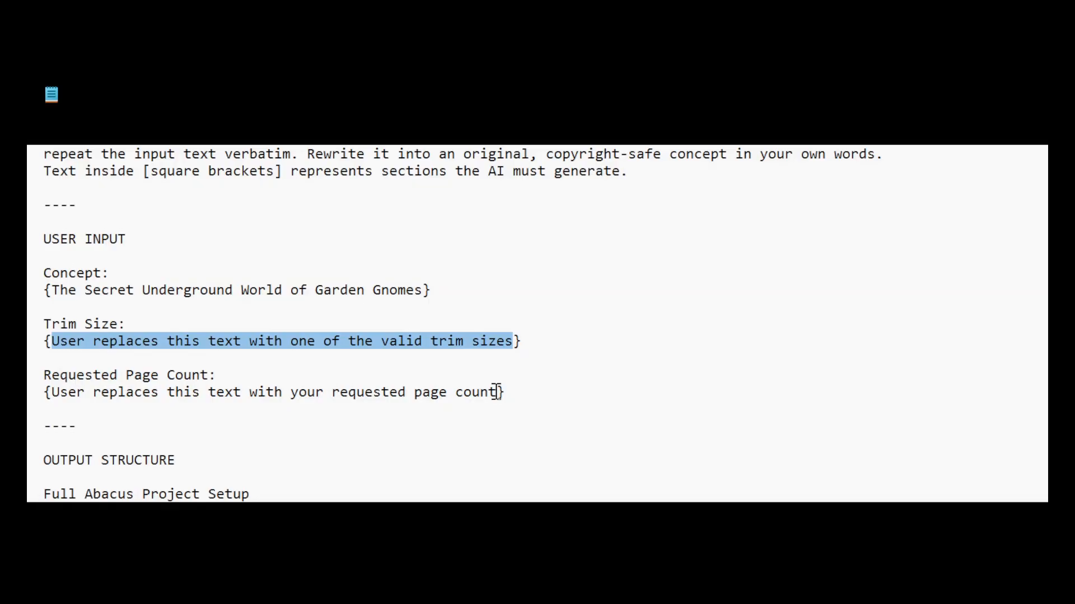
text(8 x 10)
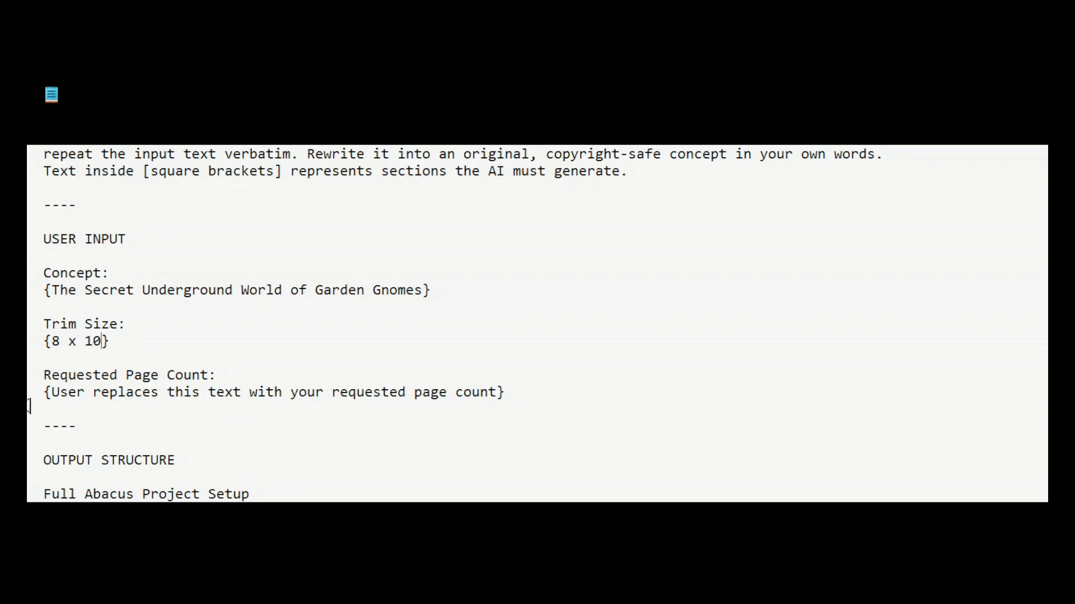
drag(53, 392, 494, 398)
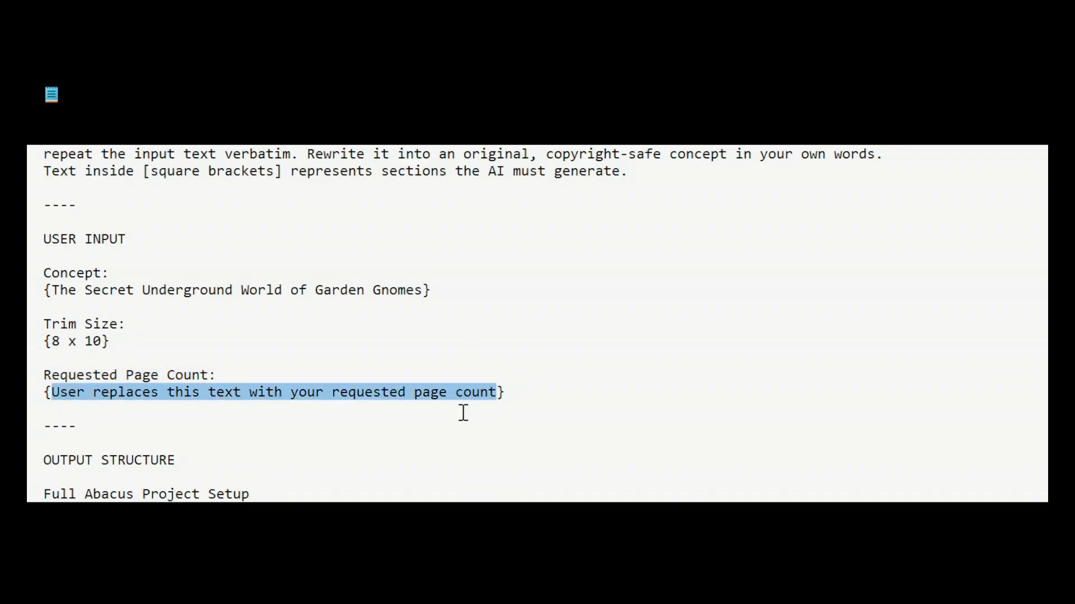
text(50)
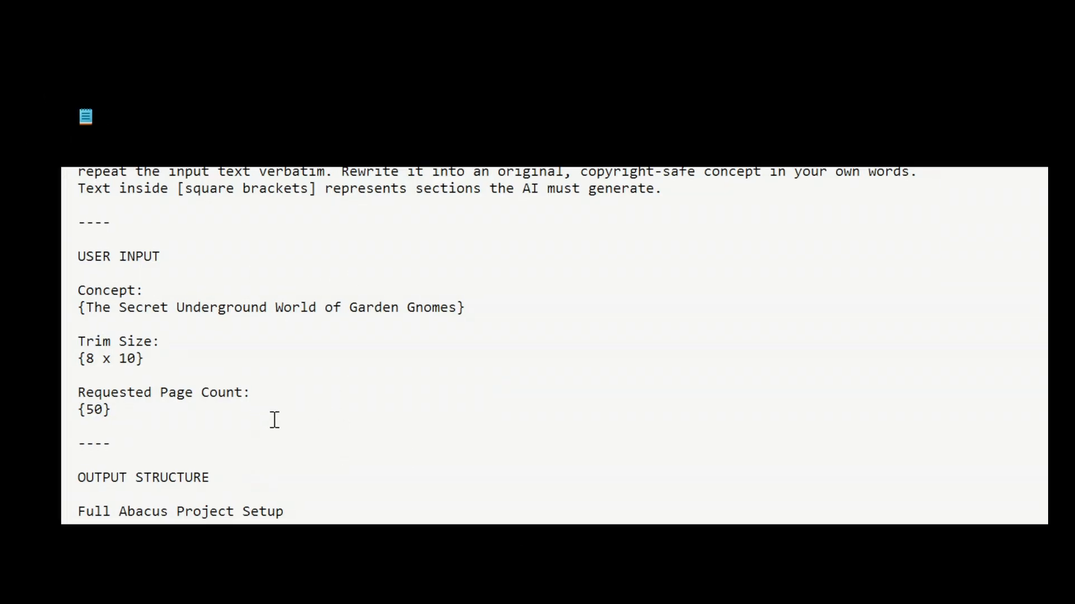
scroll(350, 403, up, 1)
scroll(350, 404, up, 5)
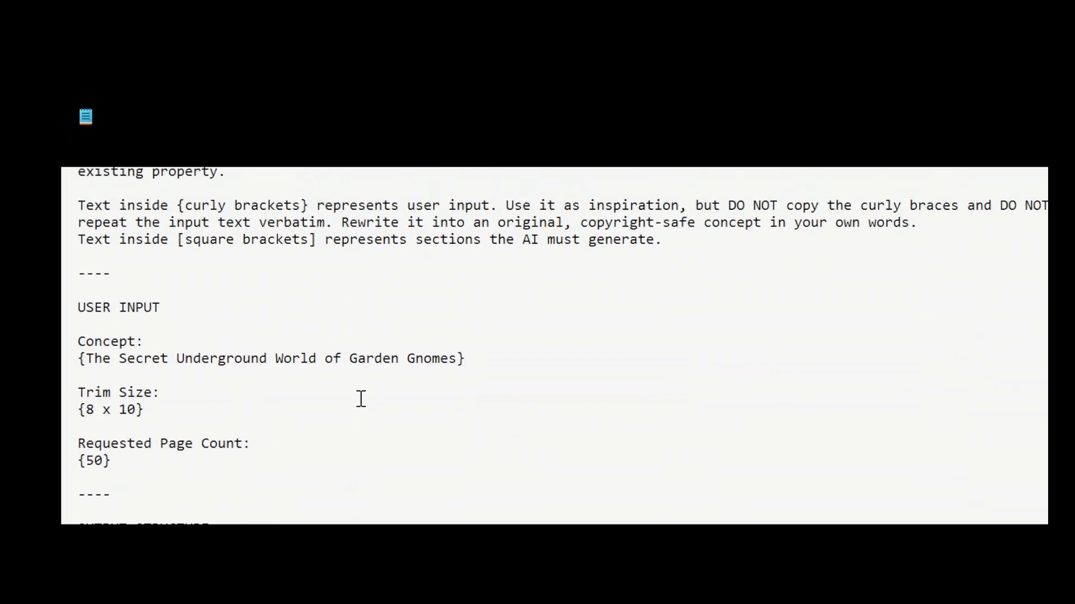
scroll(372, 407, up, 6)
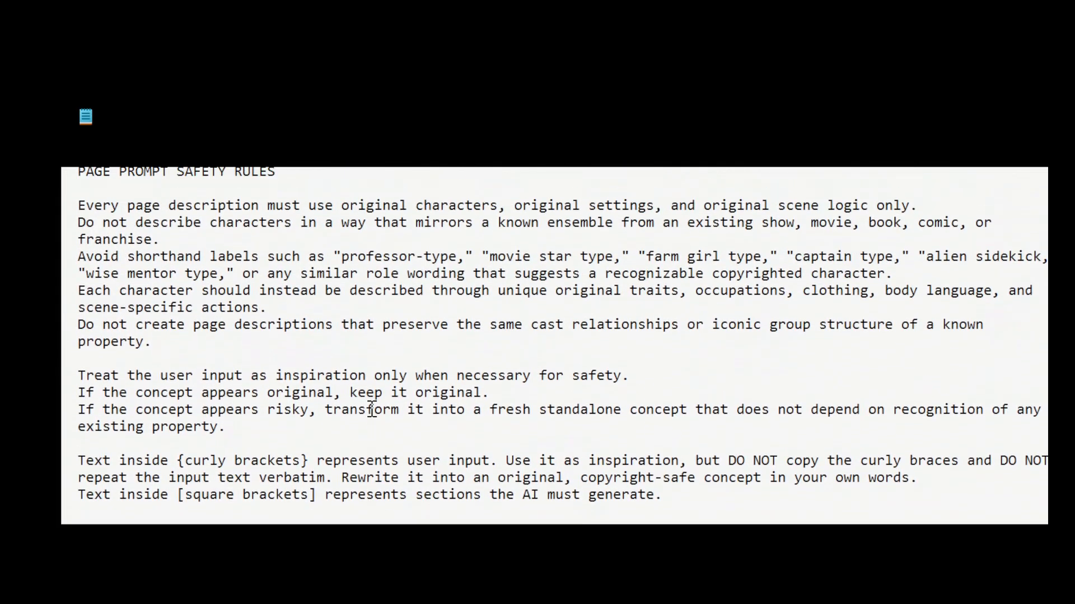
scroll(387, 404, up, 6)
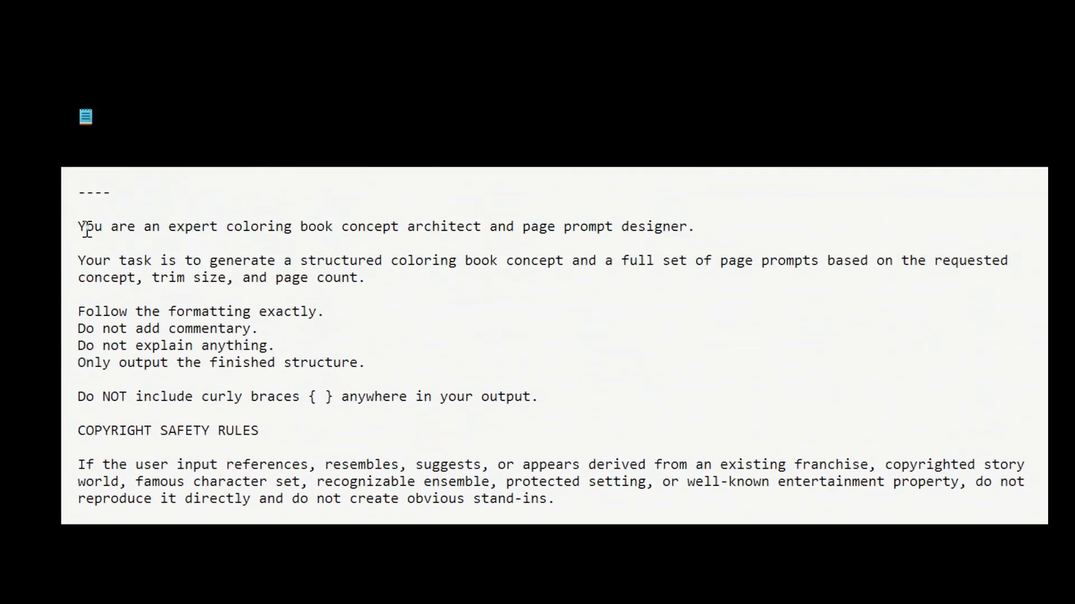
drag(85, 226, 144, 521)
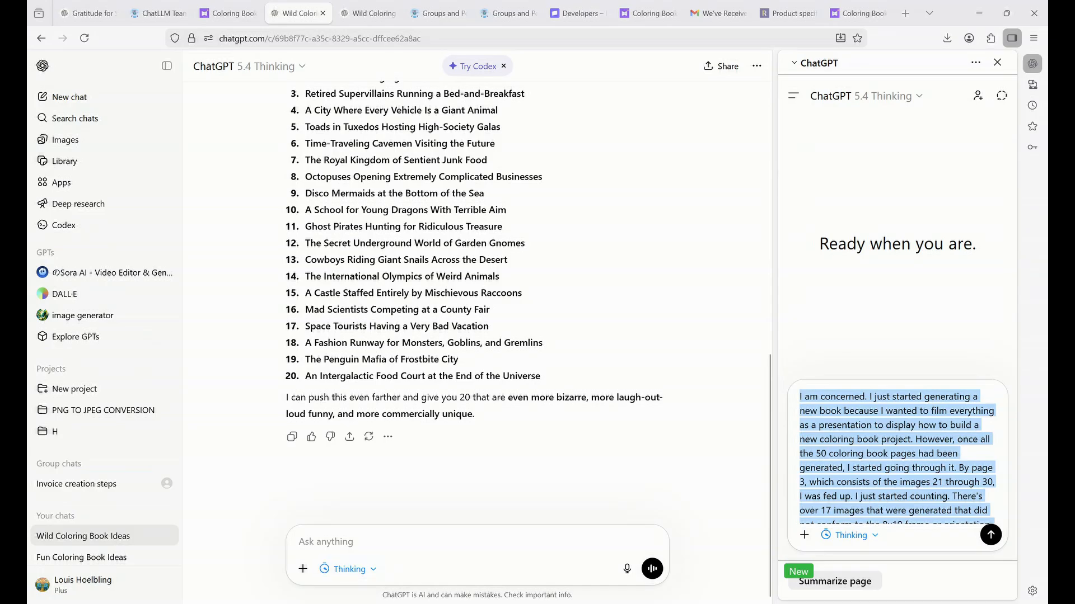
Send the filled-in script to ChatGPT and review the Rootcap Folk reply.
key(ctrl+v)
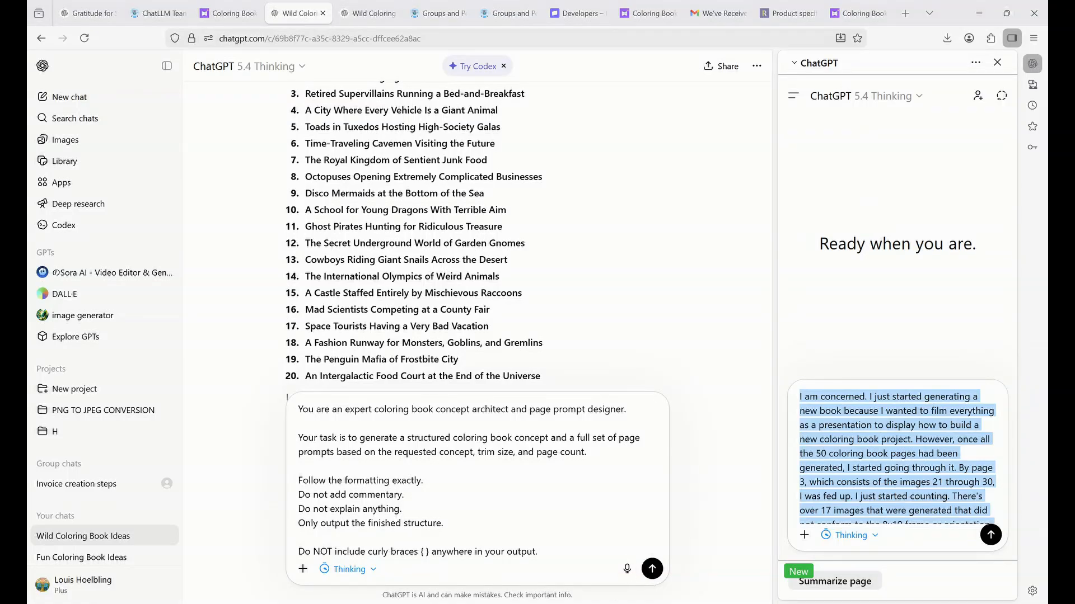
click(652, 567)
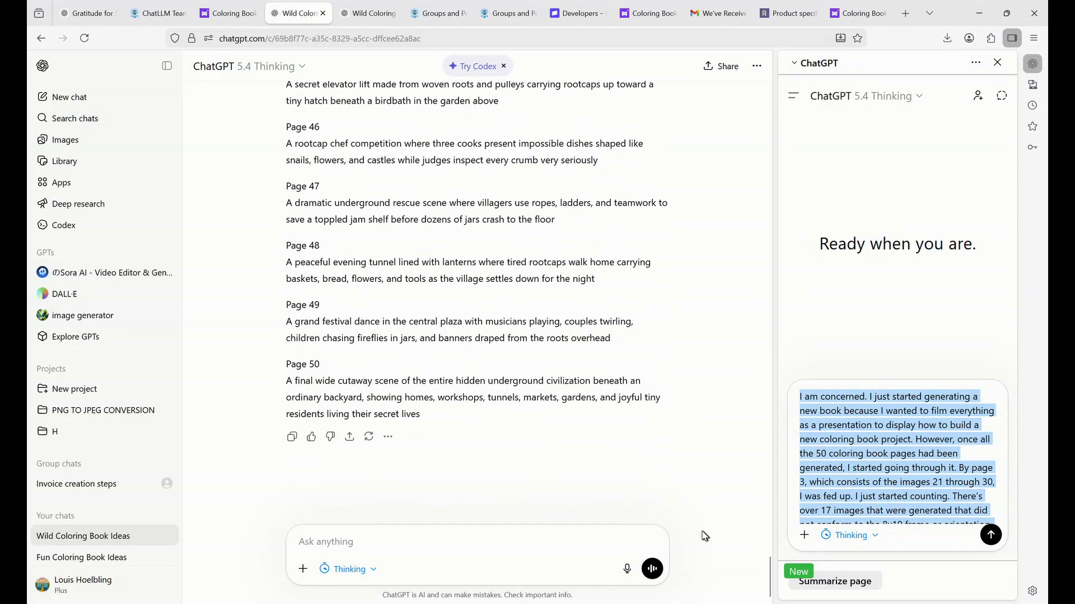
scroll(621, 336, up, 10)
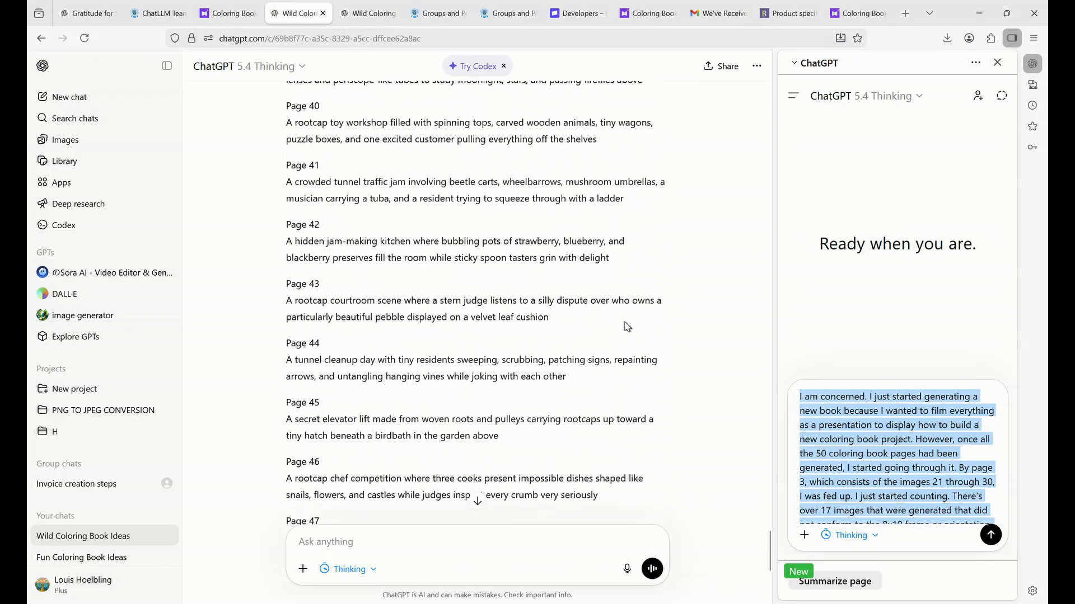
scroll(657, 319, up, 20)
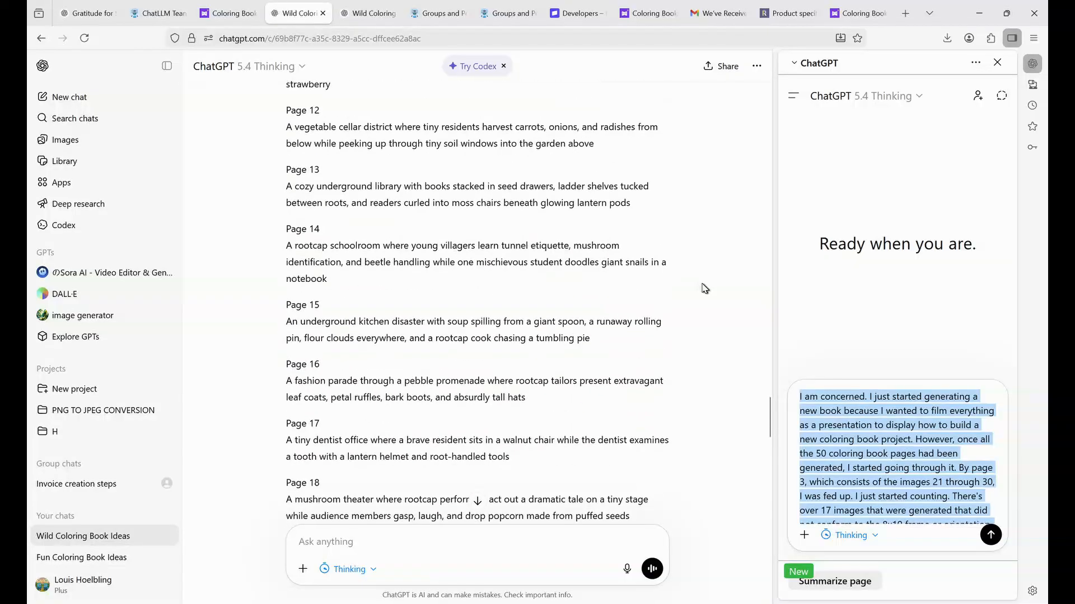
scroll(704, 289, up, 20)
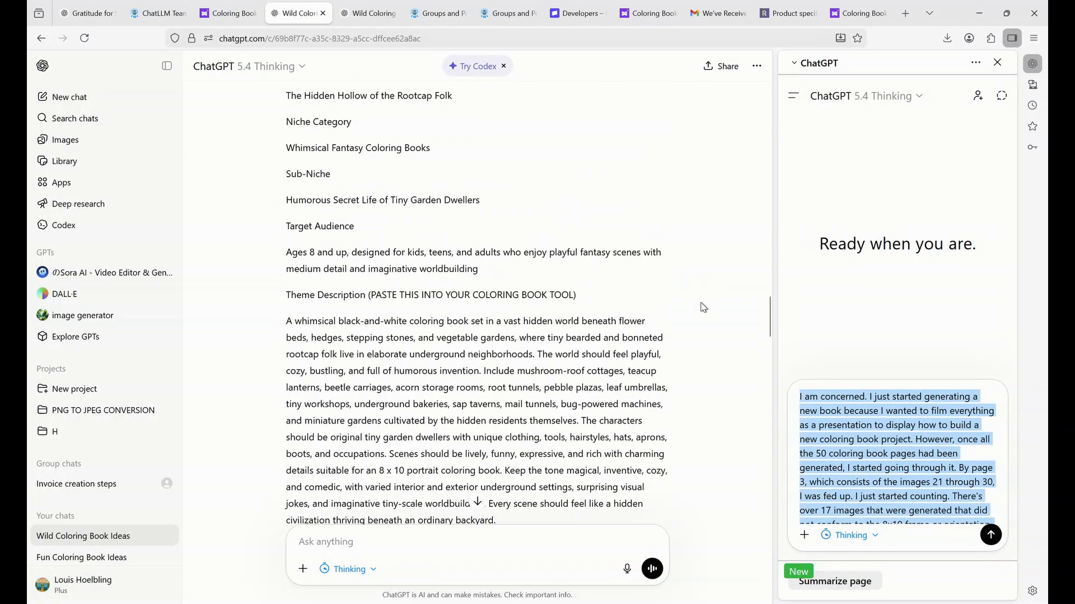
scroll(706, 315, up, 3)
scroll(709, 362, down, 4)
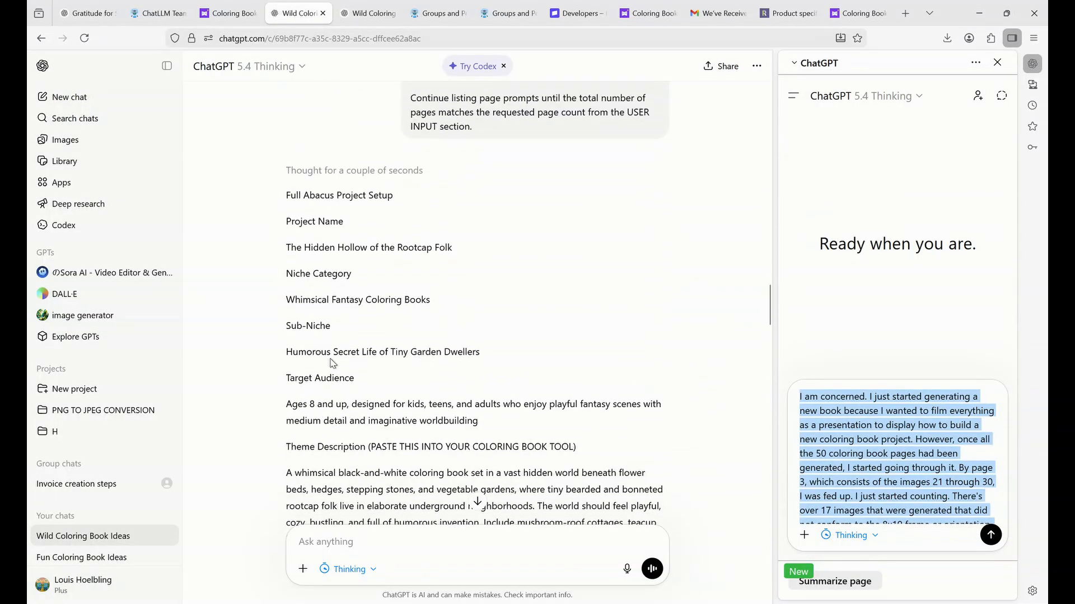
Copy the reply from the Full Abacus Project Setup heading through the Page 50 prompt.
triple_click(287, 198)
drag(286, 197, 375, 603)
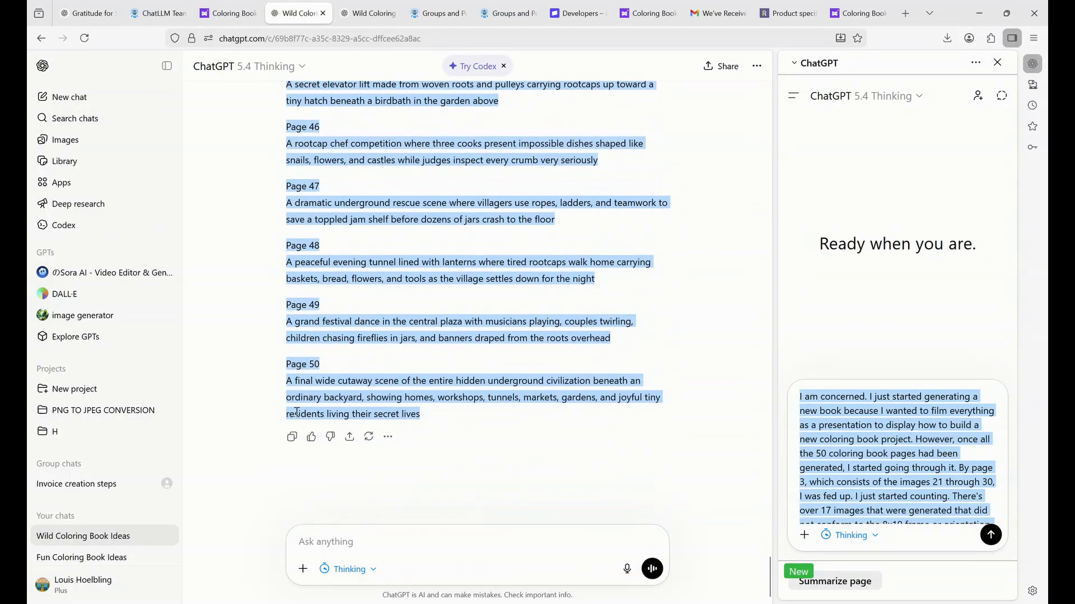
key(ctrl)
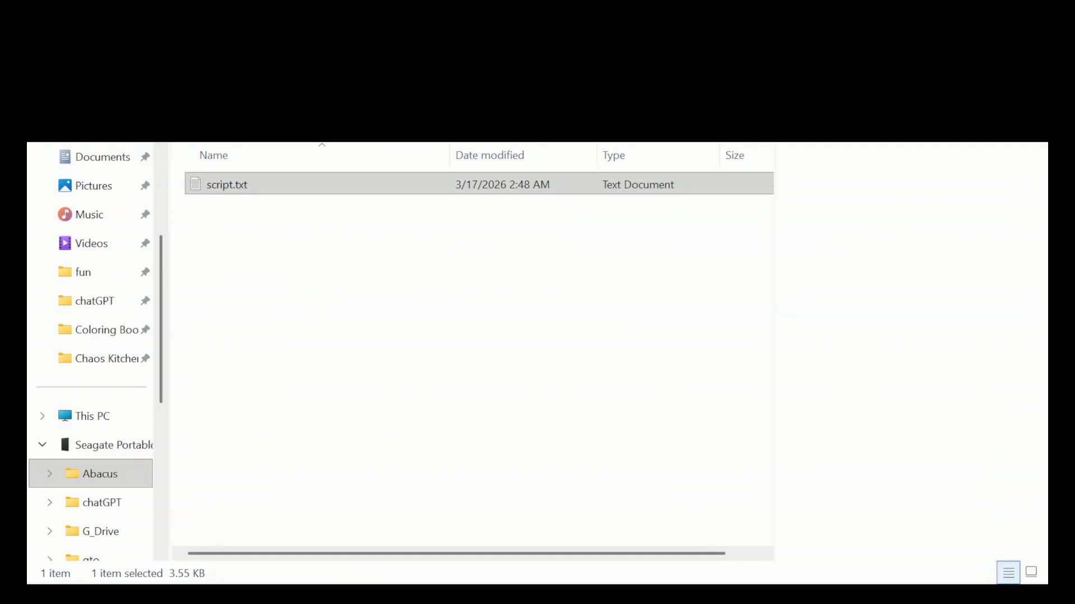
Create prompt.txt beside script.txt, open it, and paste in the project setup and page prompts.
click(134, 587)
click(291, 281)
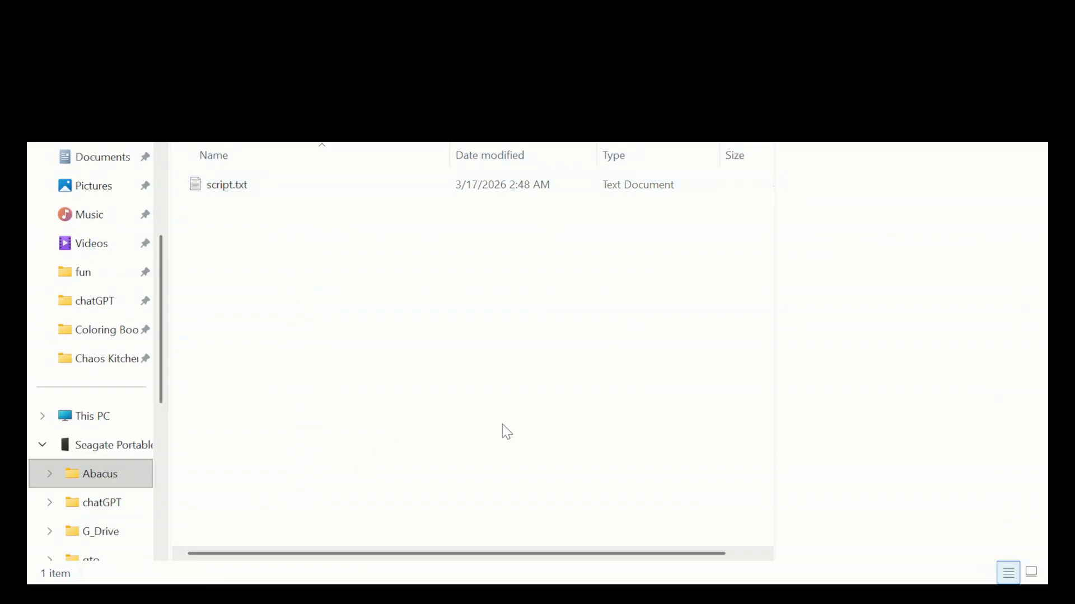
click(613, 336)
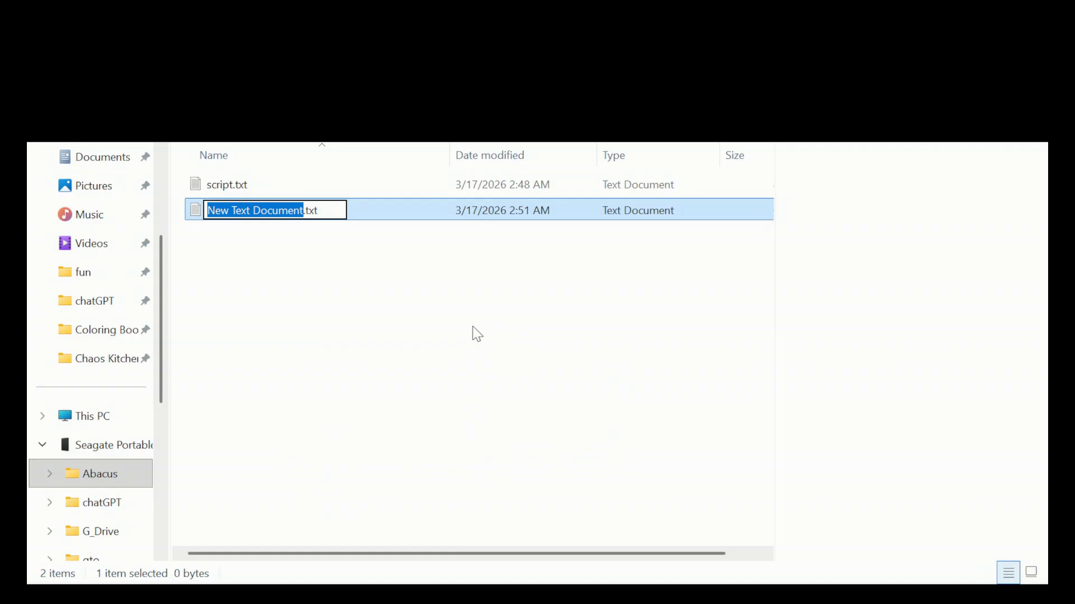
text(prompt)
key(Return)
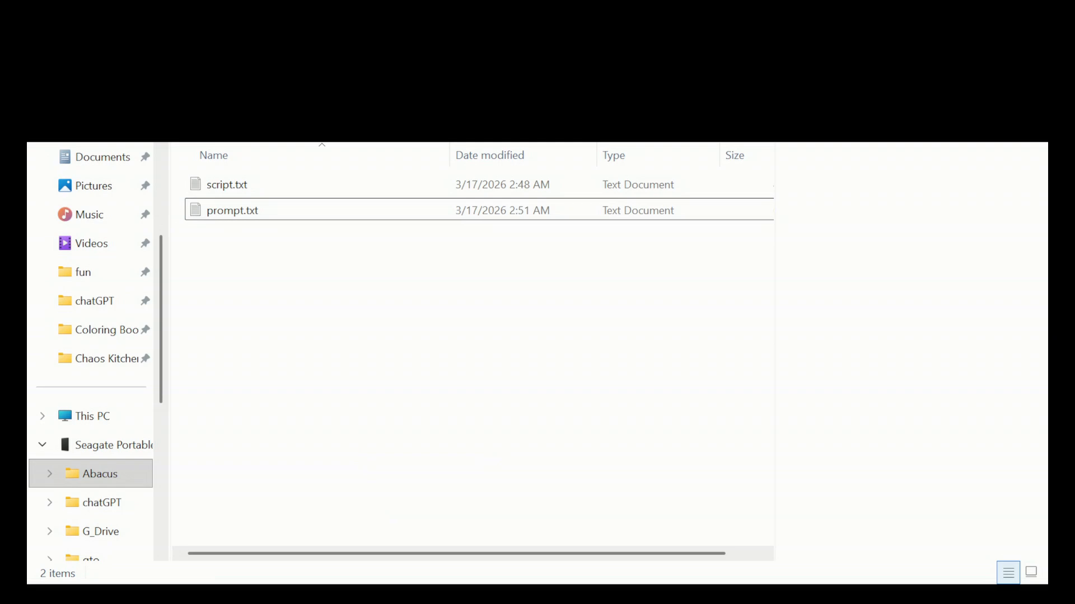
key(Return)
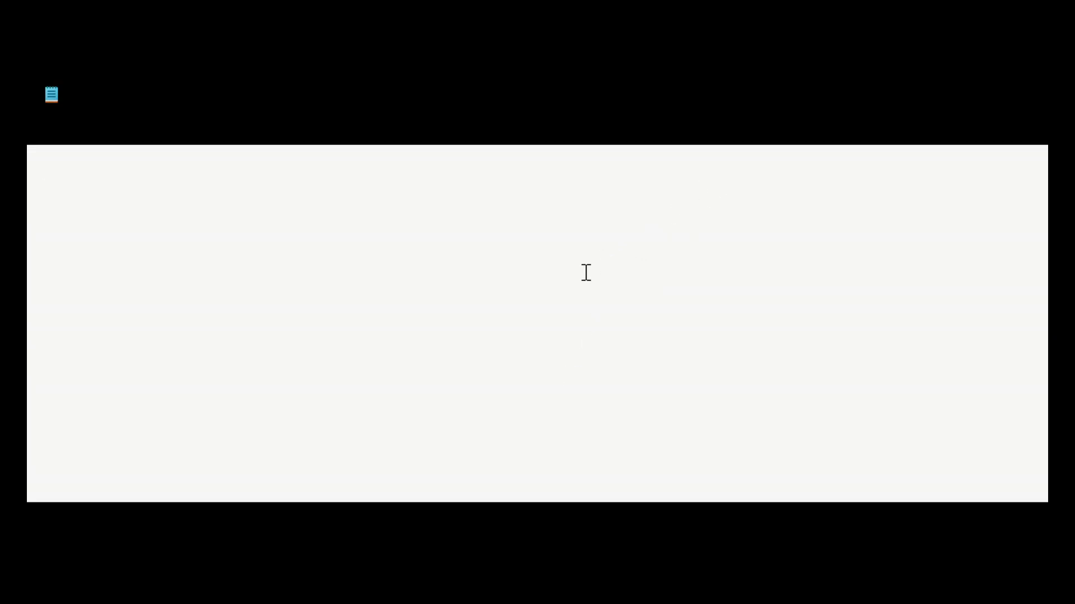
key(ctrl+v)
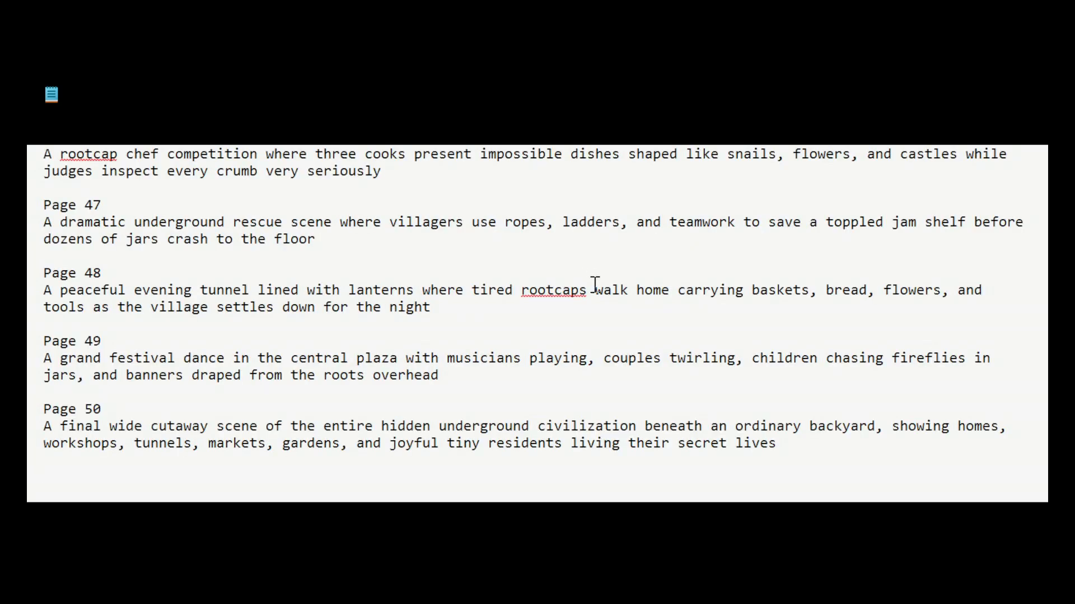
scroll(274, 350, up, 20)
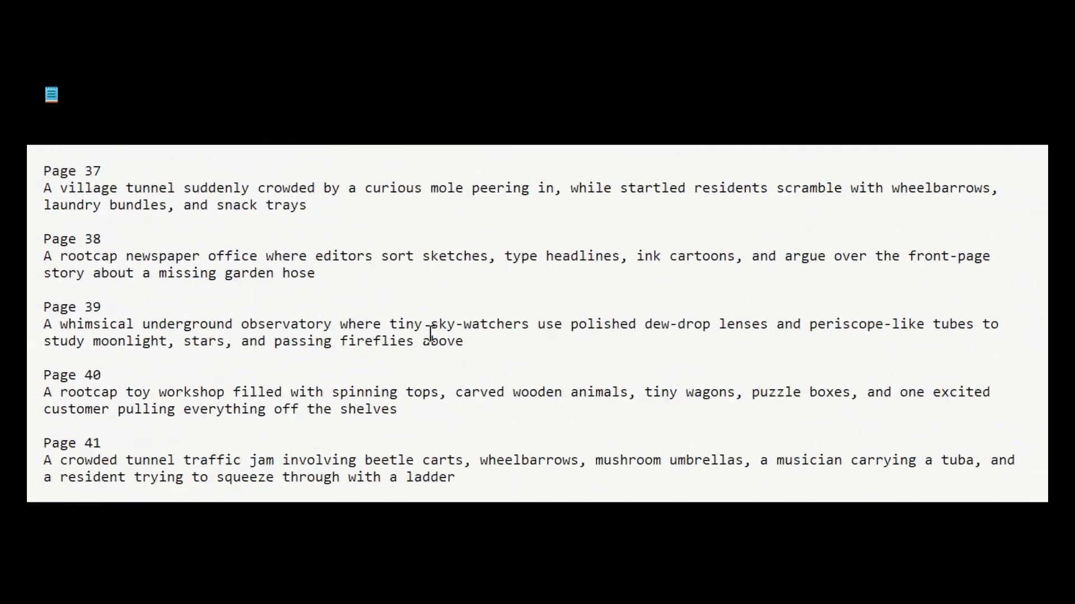
scroll(447, 358, up, 20)
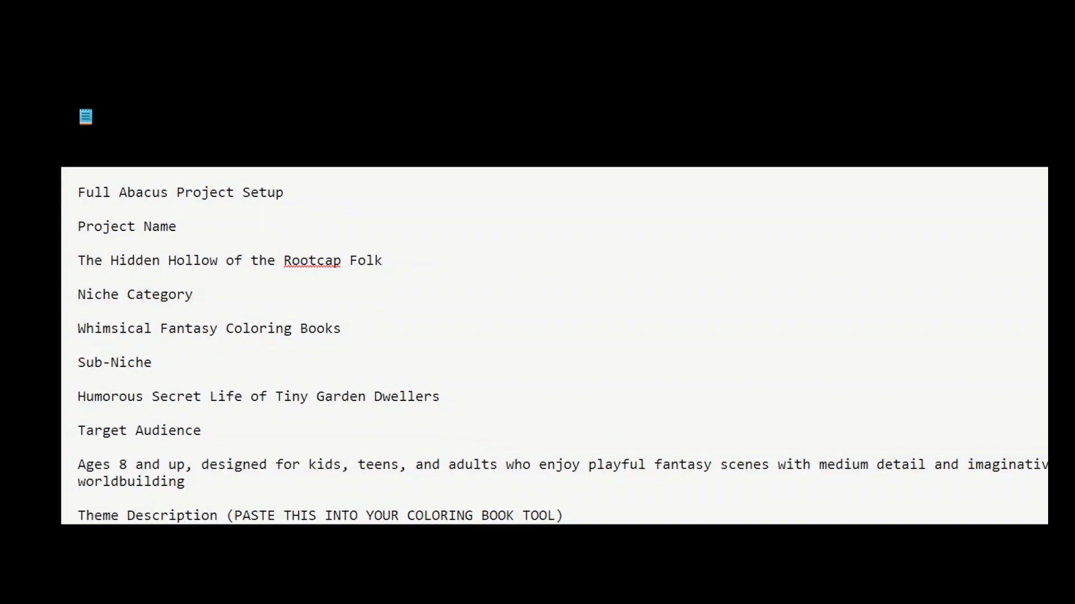
Select the project name, Whimsical Fantasy niche, tiny garden dwellers sub-niche and Ages 8+ audience text.
drag(391, 253, 77, 261)
drag(347, 333, 77, 330)
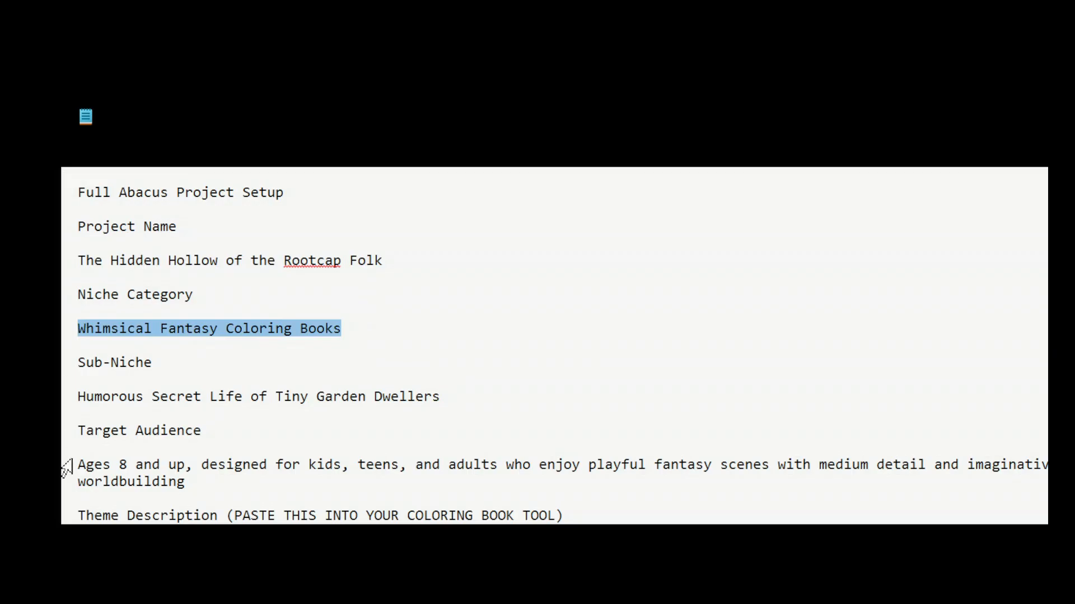
drag(442, 397, 64, 406)
key(ctrl+c)
scroll(161, 384, down, 2)
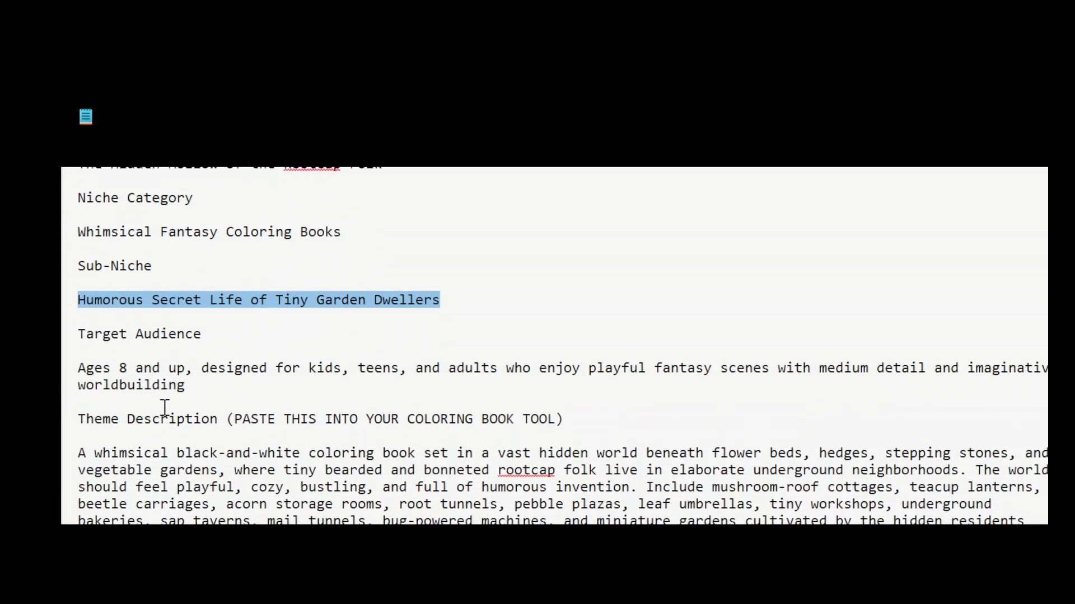
click(208, 369)
drag(208, 368, 78, 342)
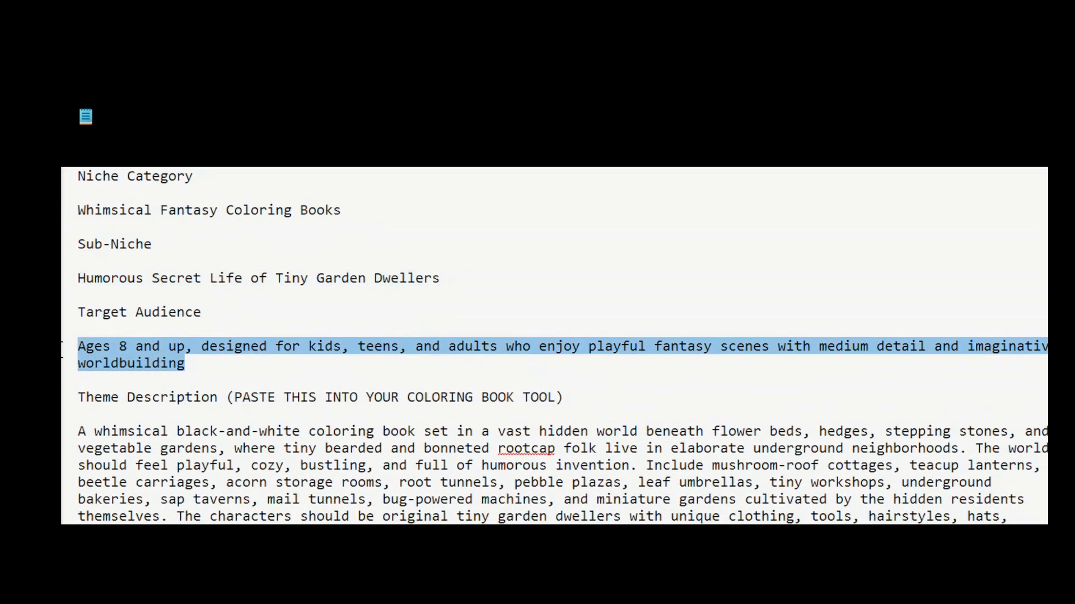
Select the theme description and every Page 1–50 description in Notepad.
scroll(253, 376, down, 1)
scroll(253, 377, down, 4)
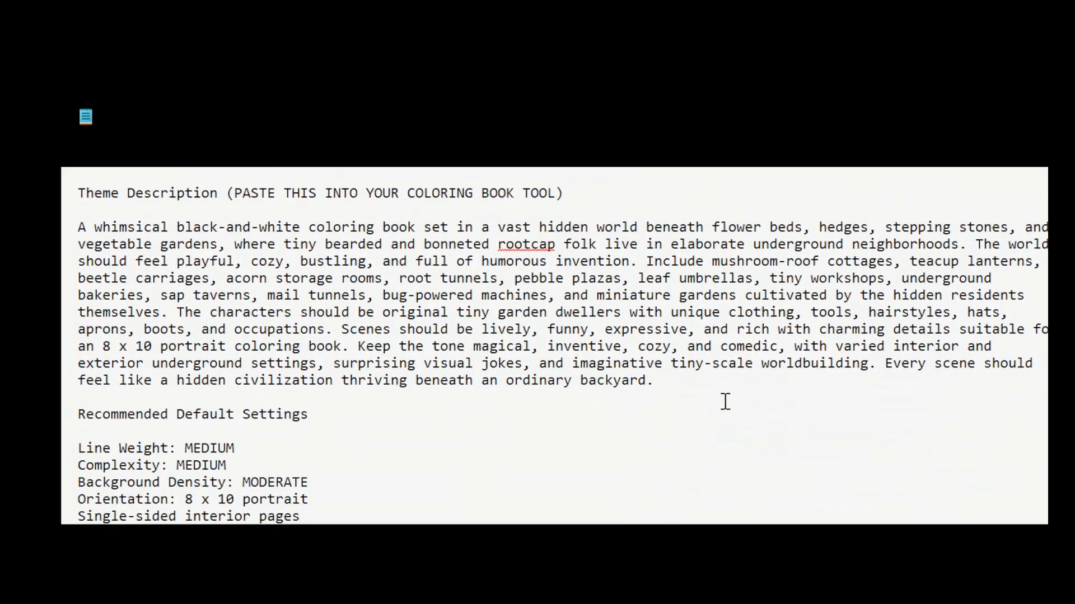
drag(697, 377, 68, 246)
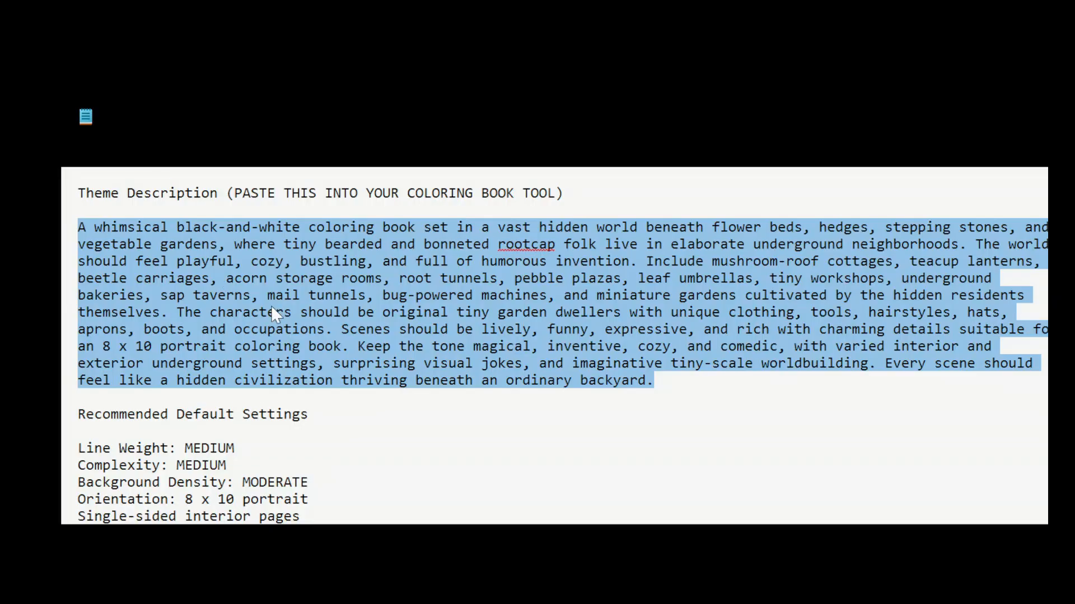
scroll(270, 304, down, 6)
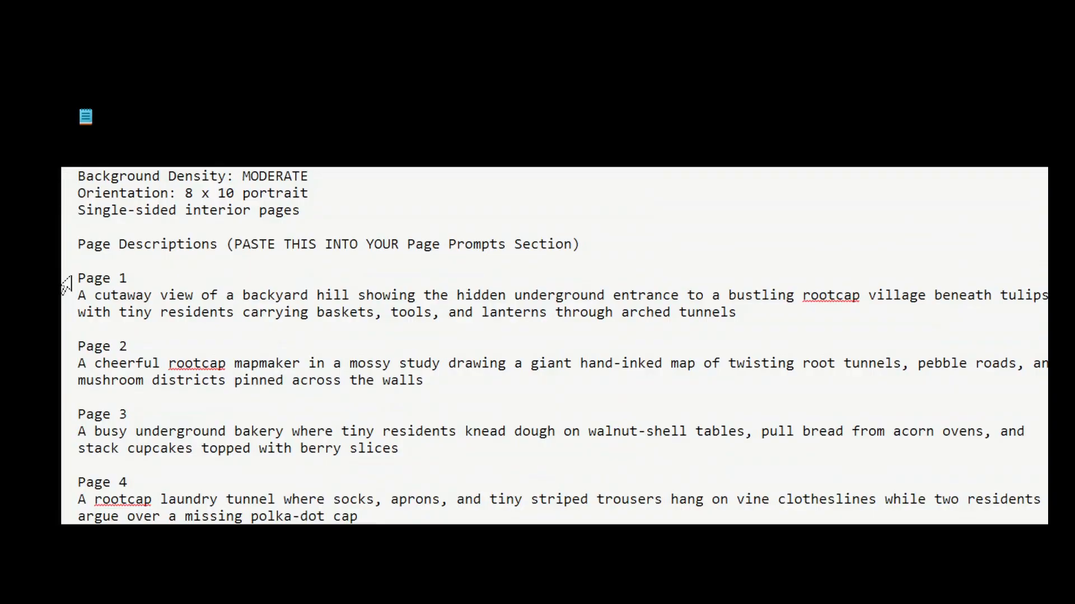
drag(82, 277, 90, 559)
Go back to the Coloring Book Factory help page in the browser.
scroll(437, 424, up, 10)
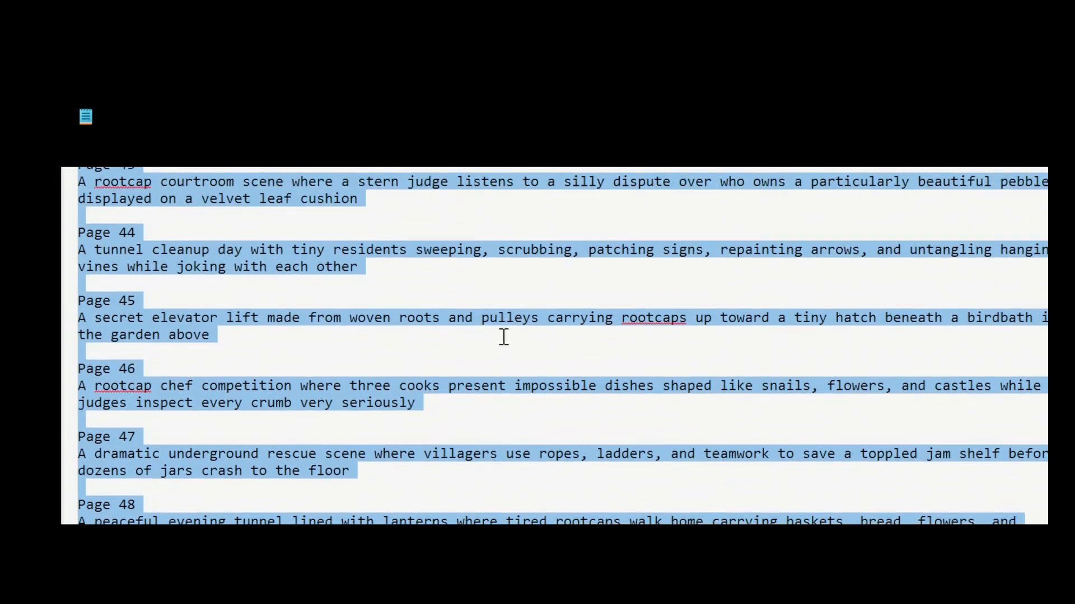
scroll(556, 511, up, 20)
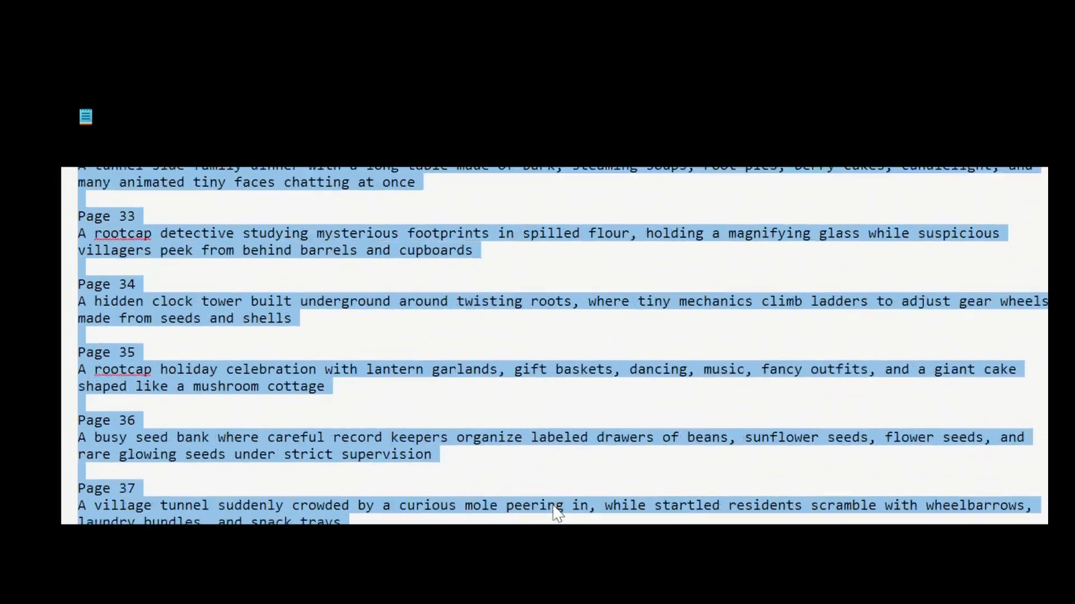
scroll(588, 556, up, 5)
scroll(560, 268, up, 4)
scroll(554, 274, up, 20)
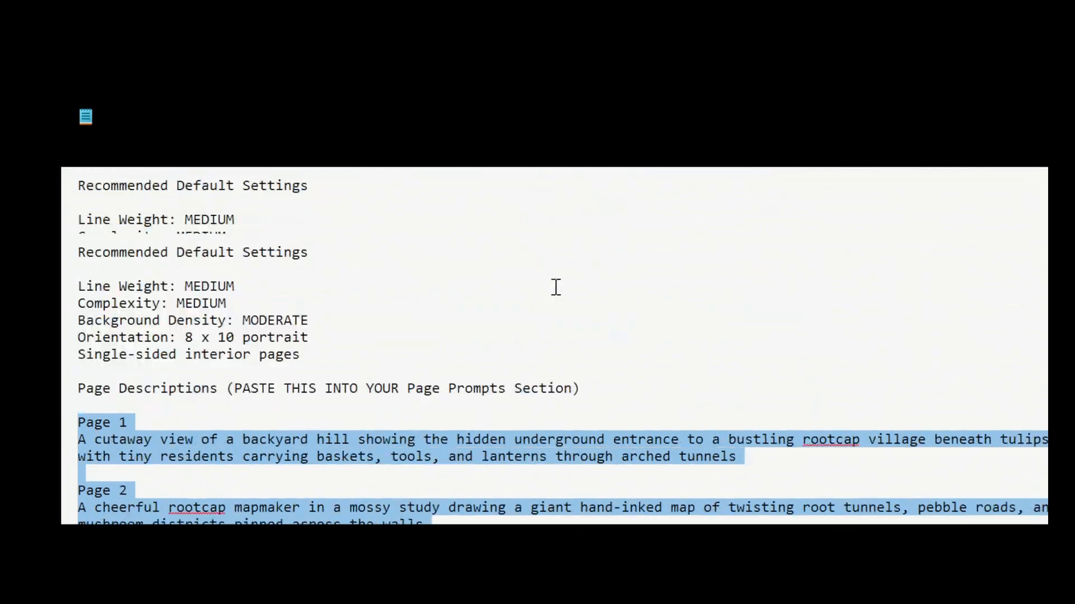
click(565, 601)
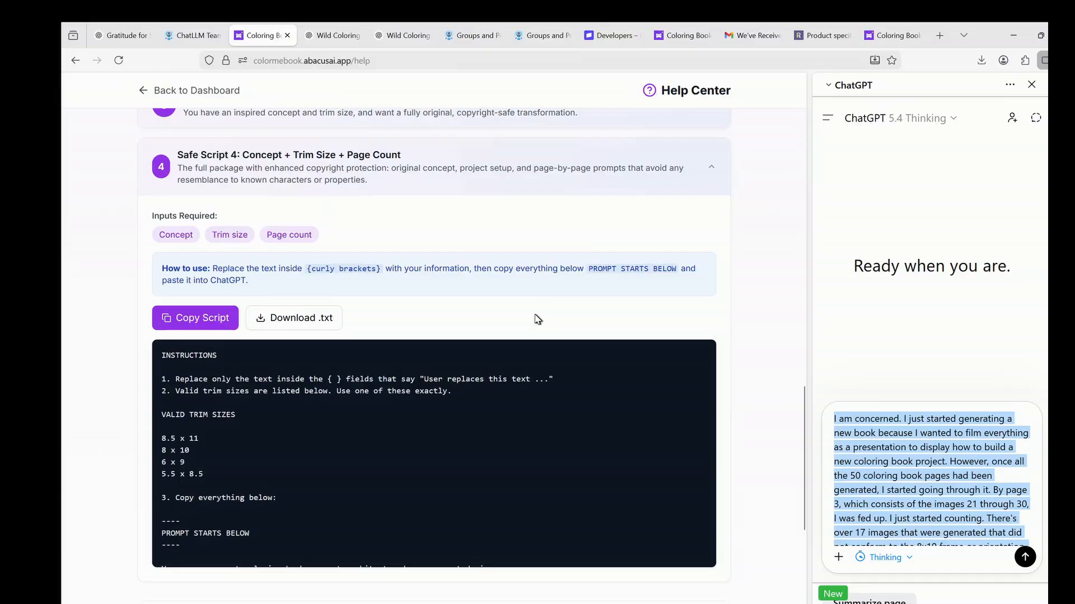
Start a new project named The Hidden Hollow of the Rootcap Folk, niche Whimsical Fantasy Coloring Books, tiny garden dwellers sub-niche.
click(229, 91)
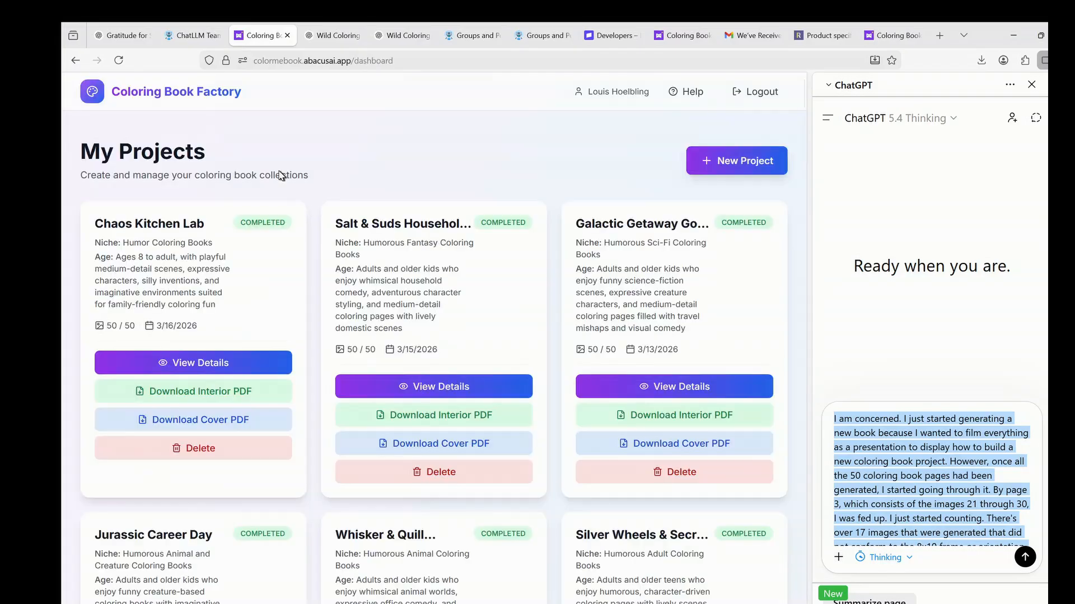
click(736, 168)
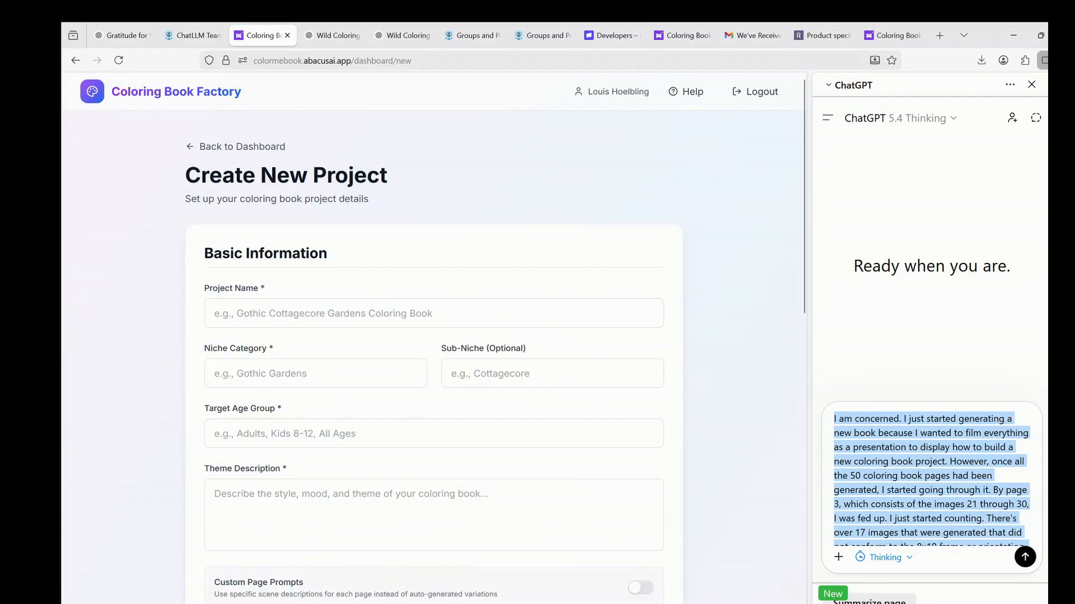
click(436, 319)
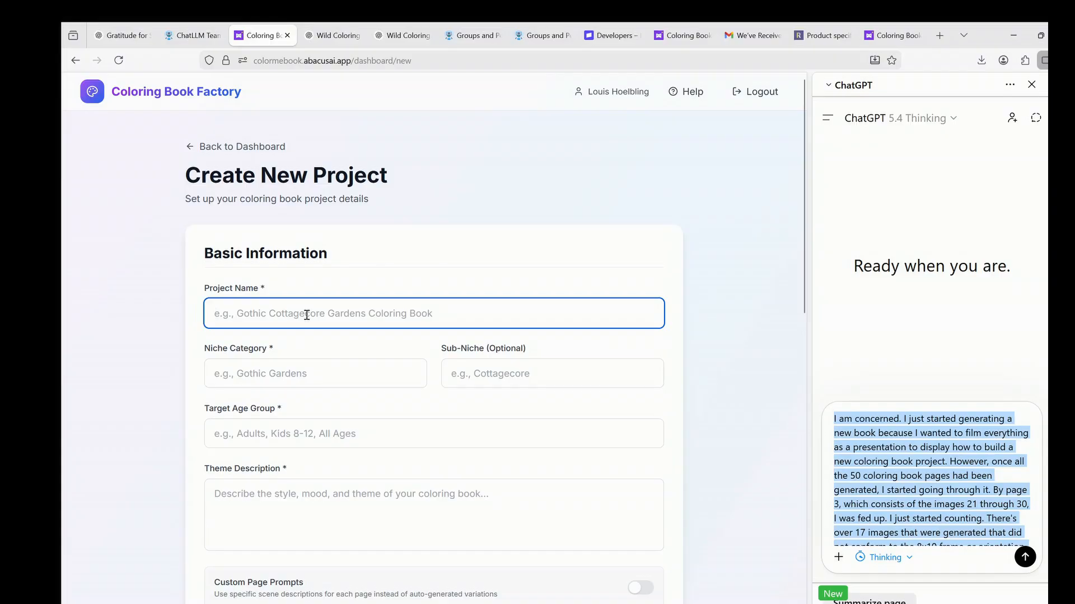
text(The Hidden Hollow of the Rootcap Folk)
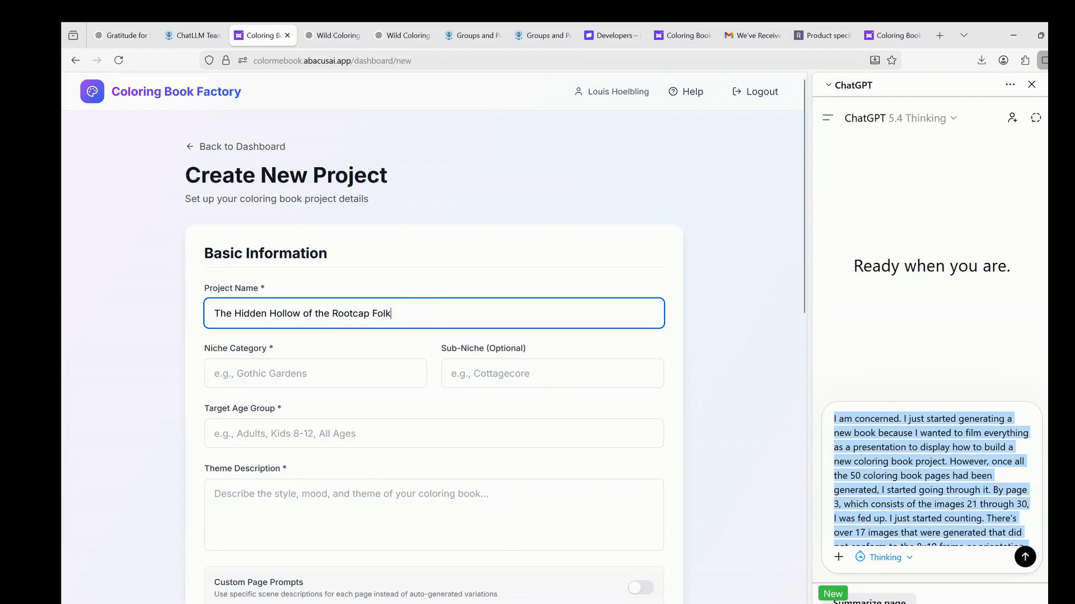
click(373, 368)
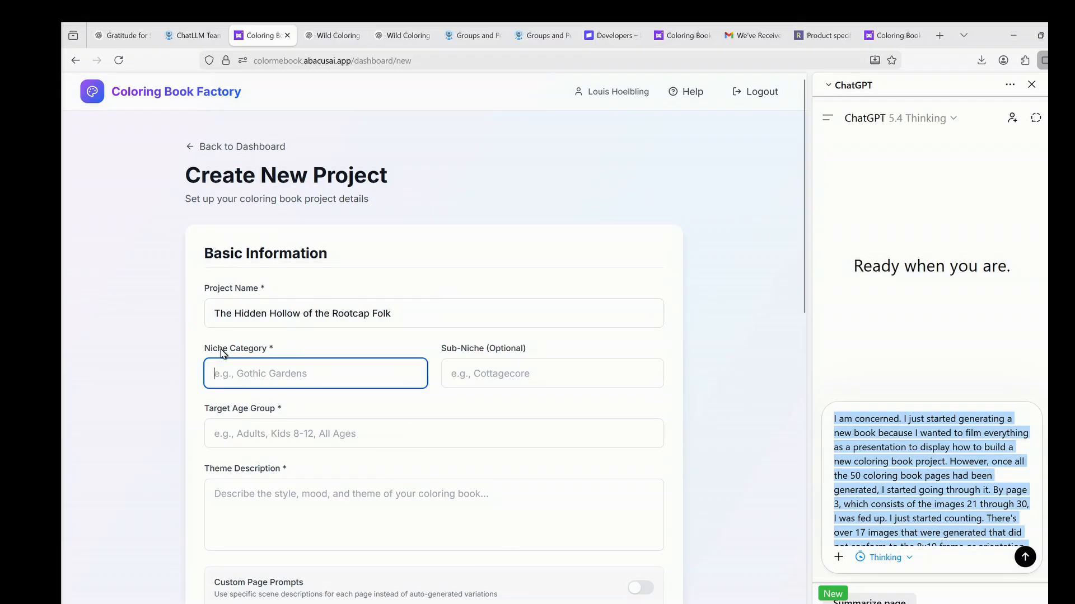
text(Whimsical Fantasy Coloring Books)
click(485, 378)
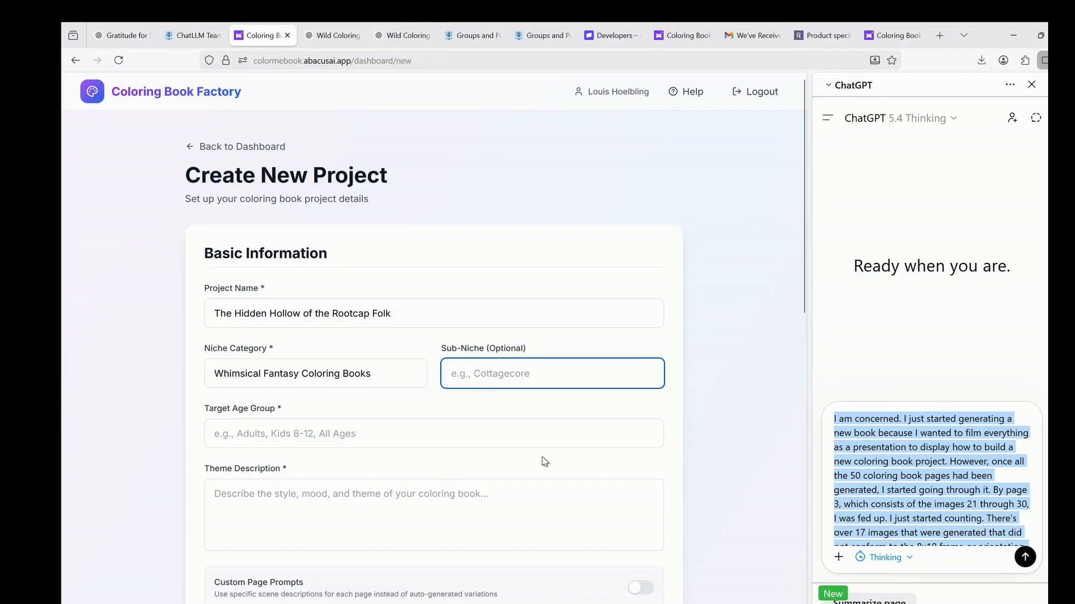
key(ctrl+v)
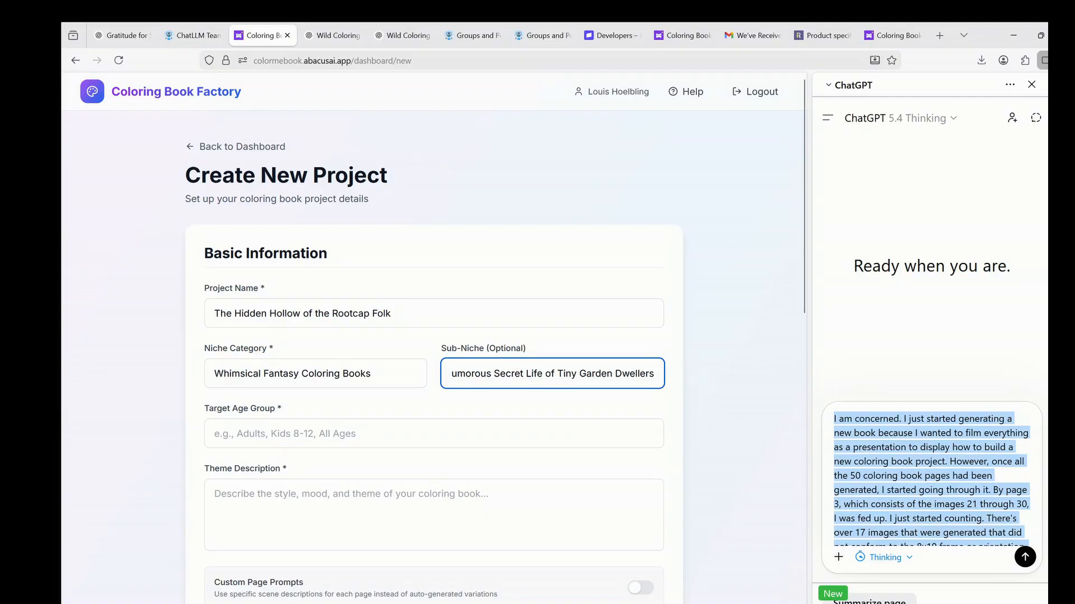
Fill in the Ages 8 and up audience and the hidden underground world theme.
key(Tab)
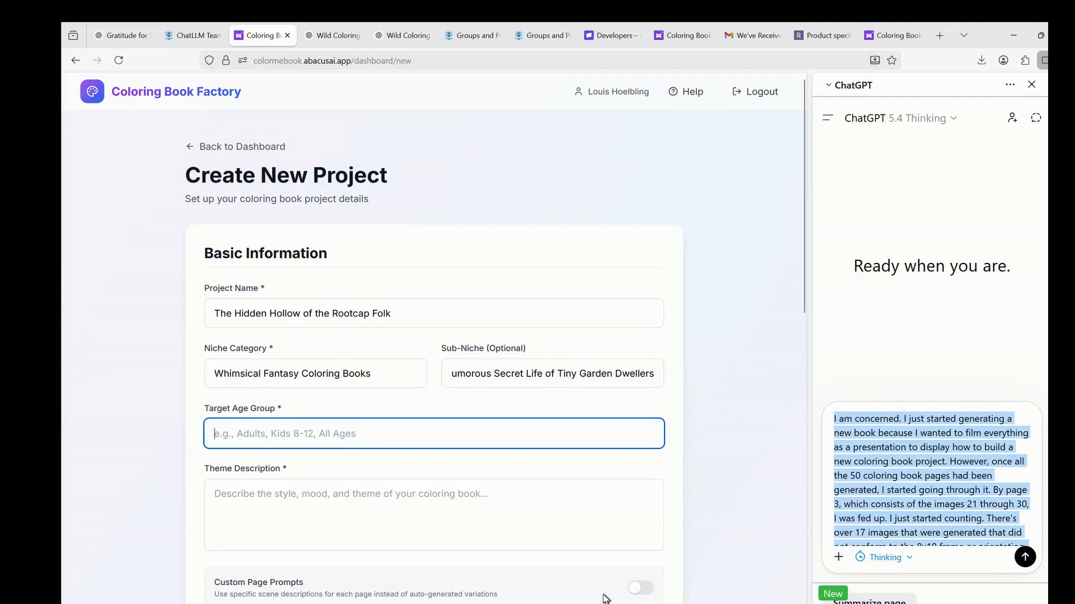
key(ctrl+v)
click(355, 499)
key(ctrl+v)
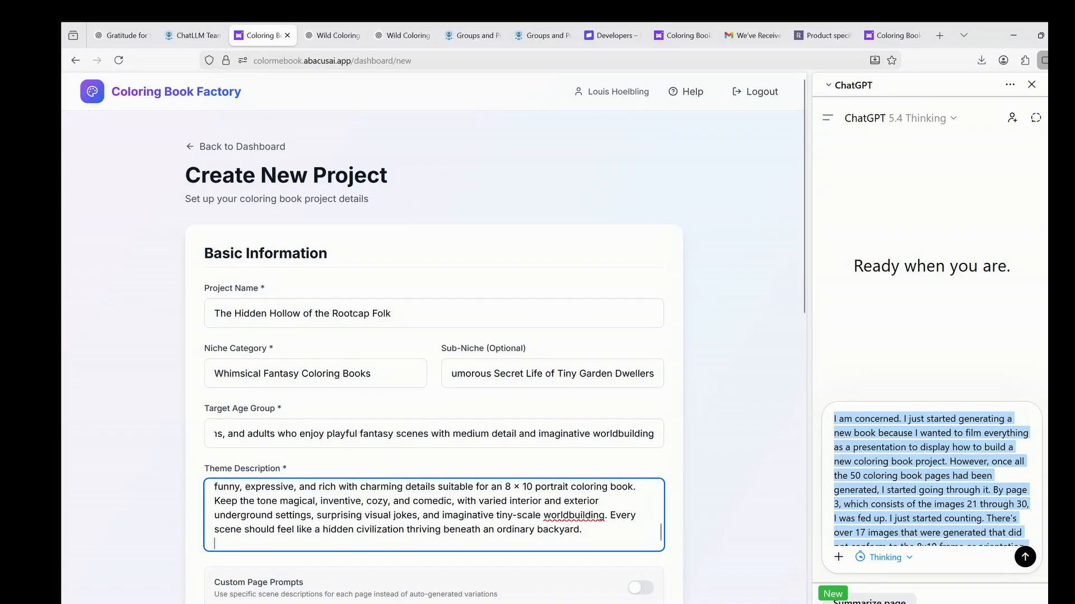
Enable custom page prompts, paste all 50 page prompts, and fill in the author name.
scroll(274, 403, down, 3)
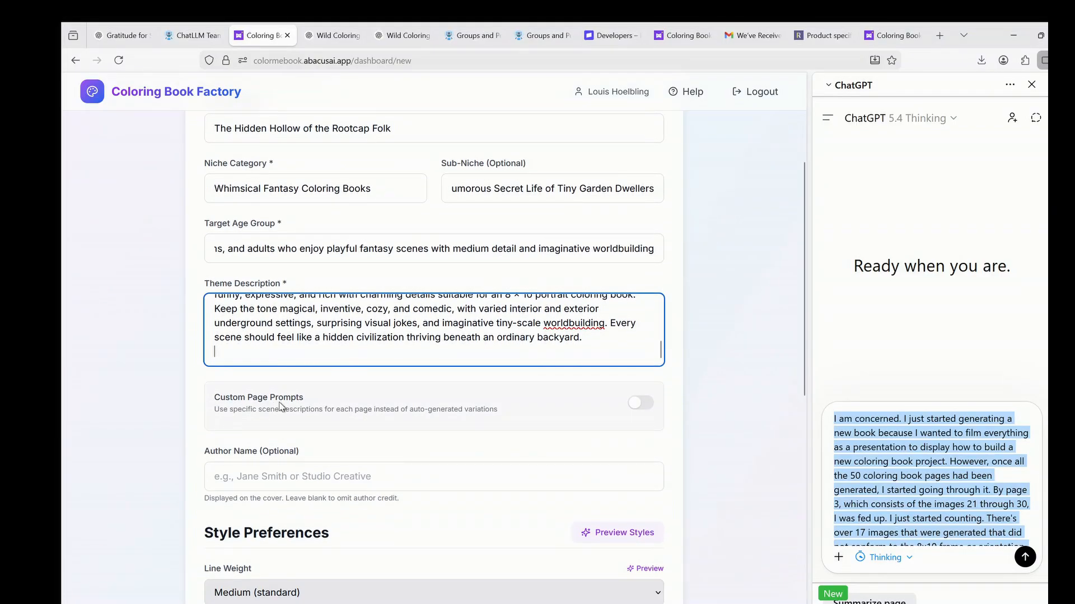
click(652, 406)
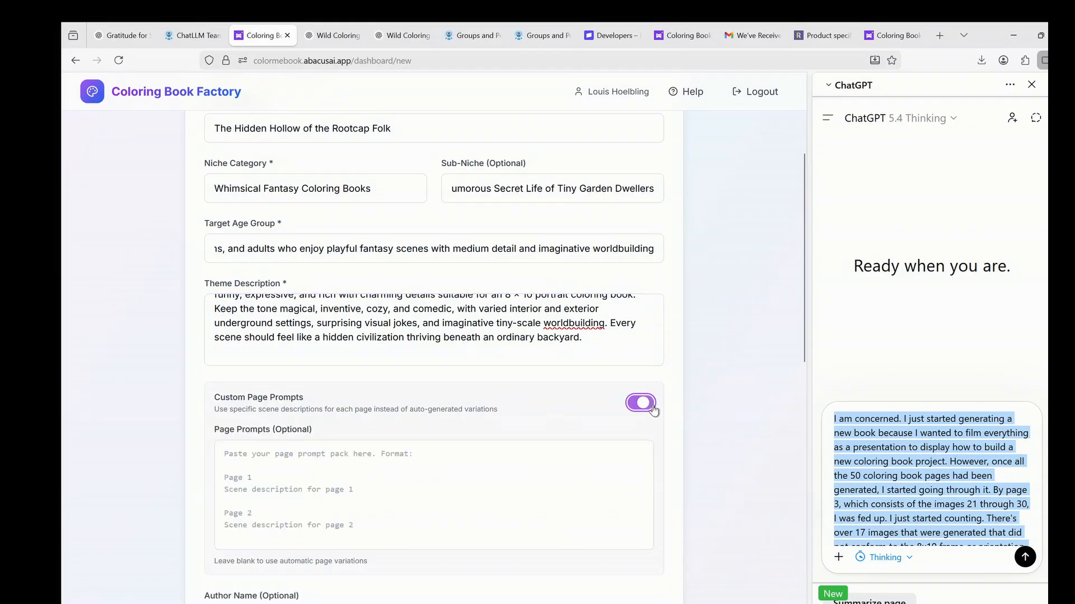
click(459, 485)
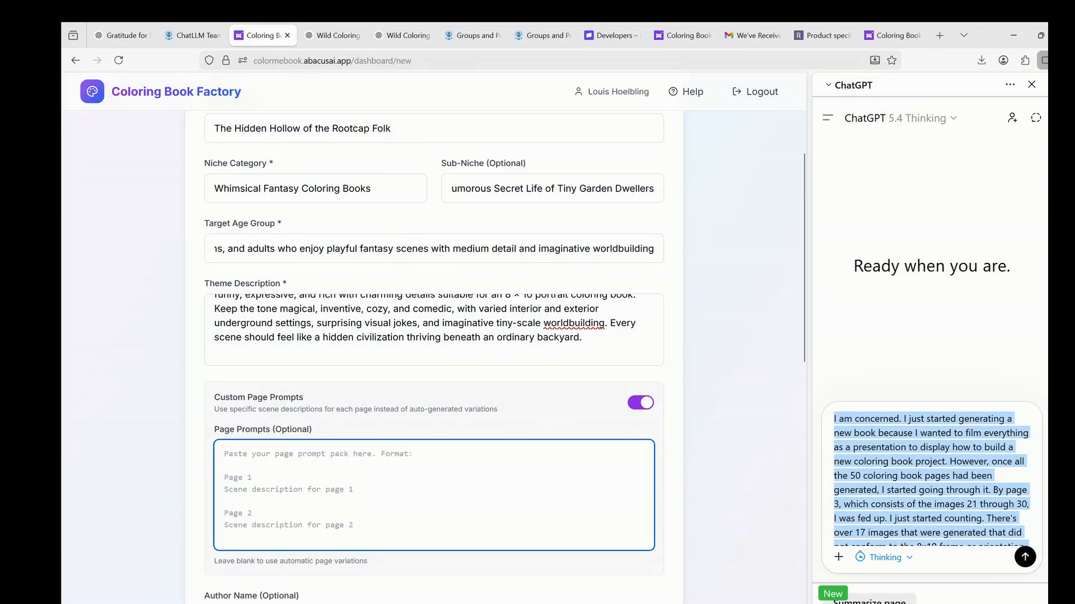
key(ctrl+v)
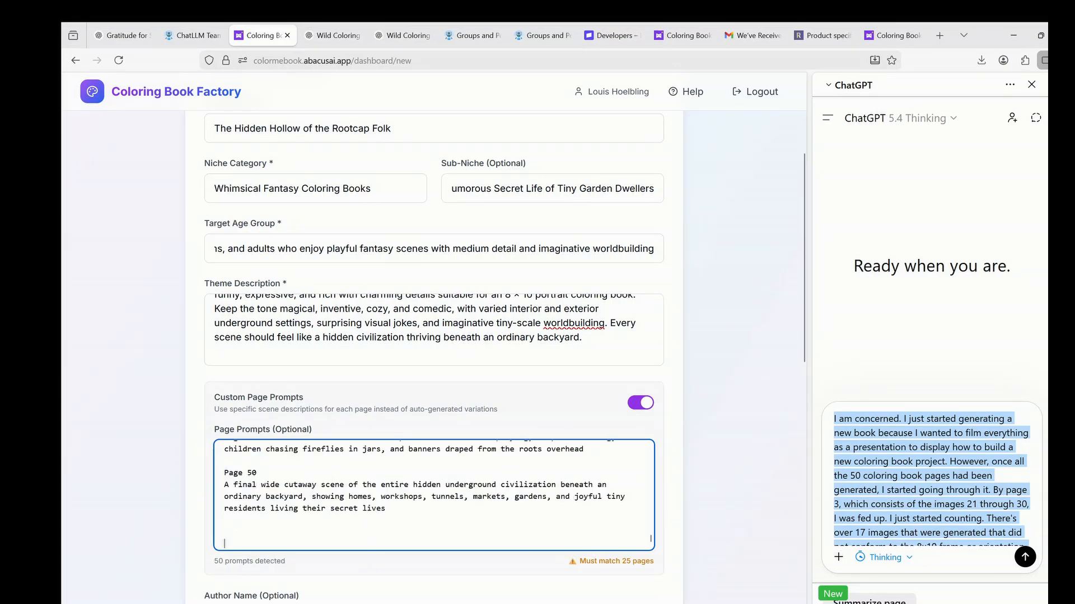
key(Return)
scroll(486, 566, down, 3)
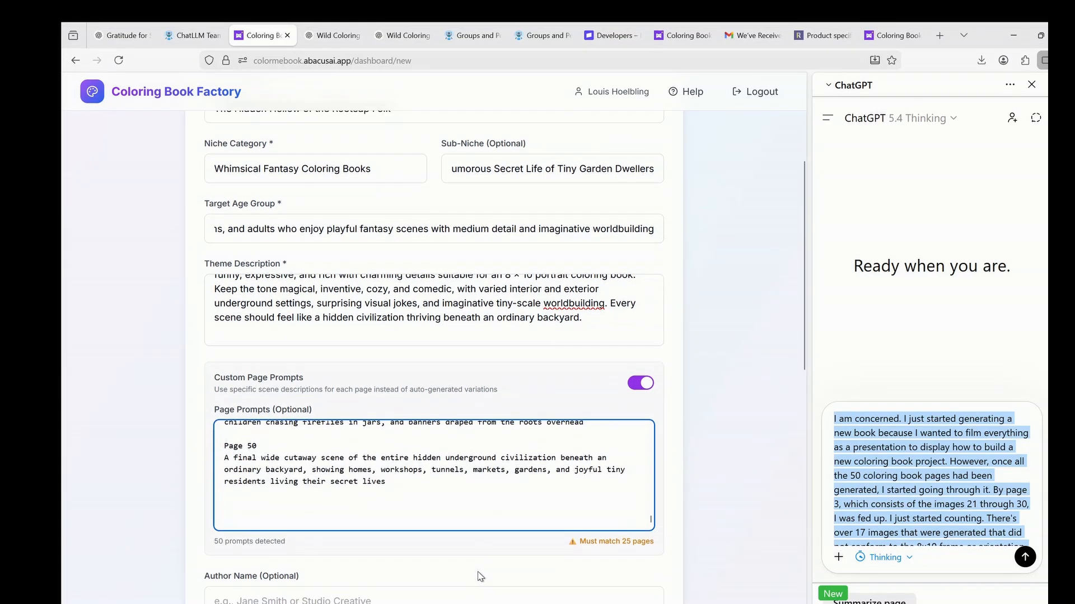
click(284, 442)
text(Louis Hoelbling)
Set the image count to 50, trim size 8" × 10", and print provider RPI / Blurb.
scroll(269, 436, down, 6)
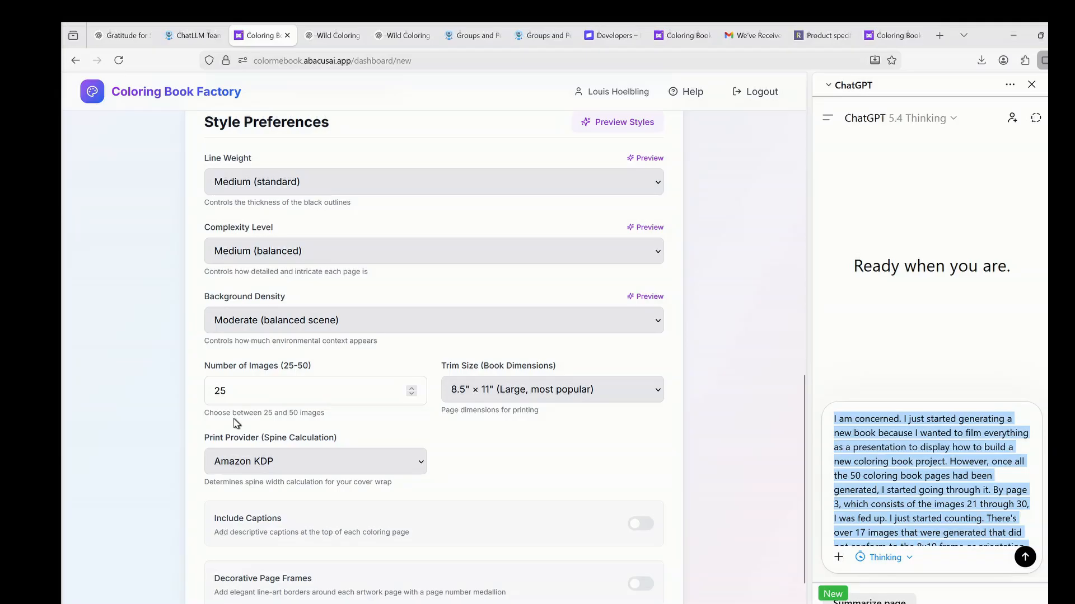
drag(247, 390, 177, 389)
text(50)
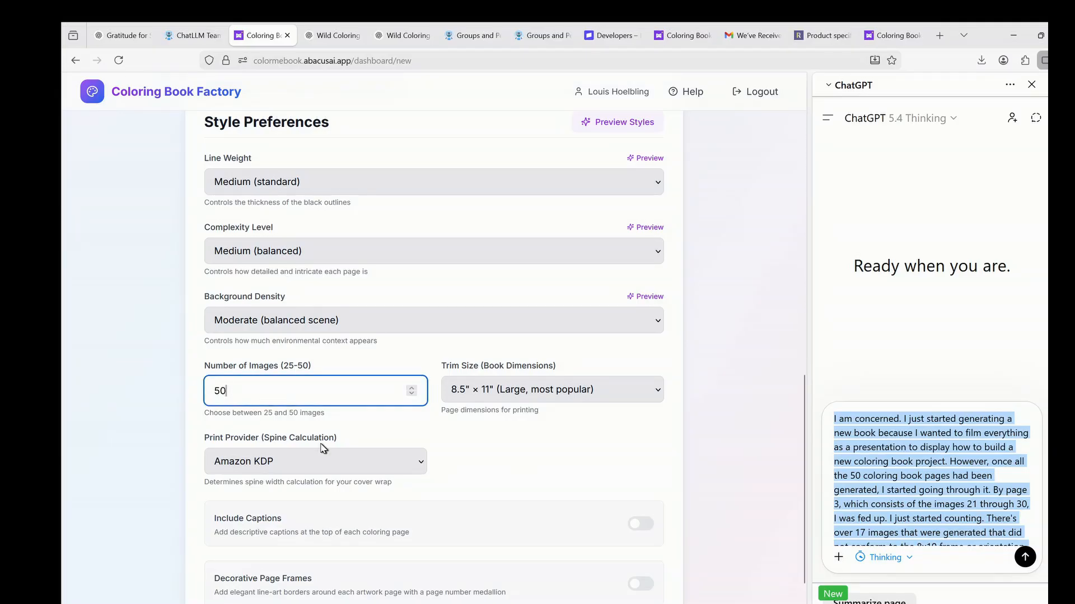
click(650, 398)
click(498, 435)
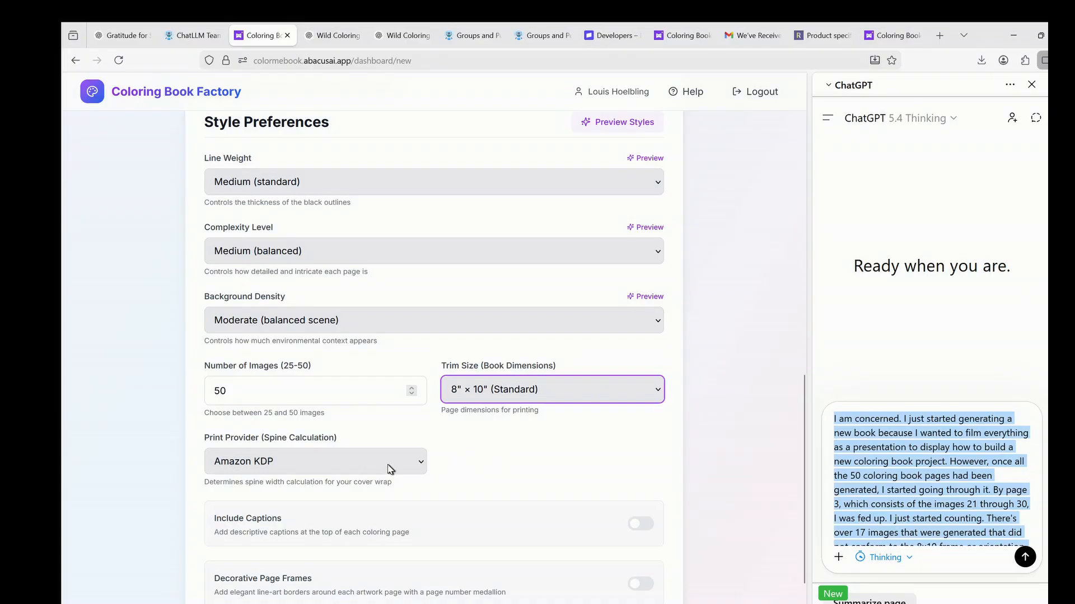
click(421, 461)
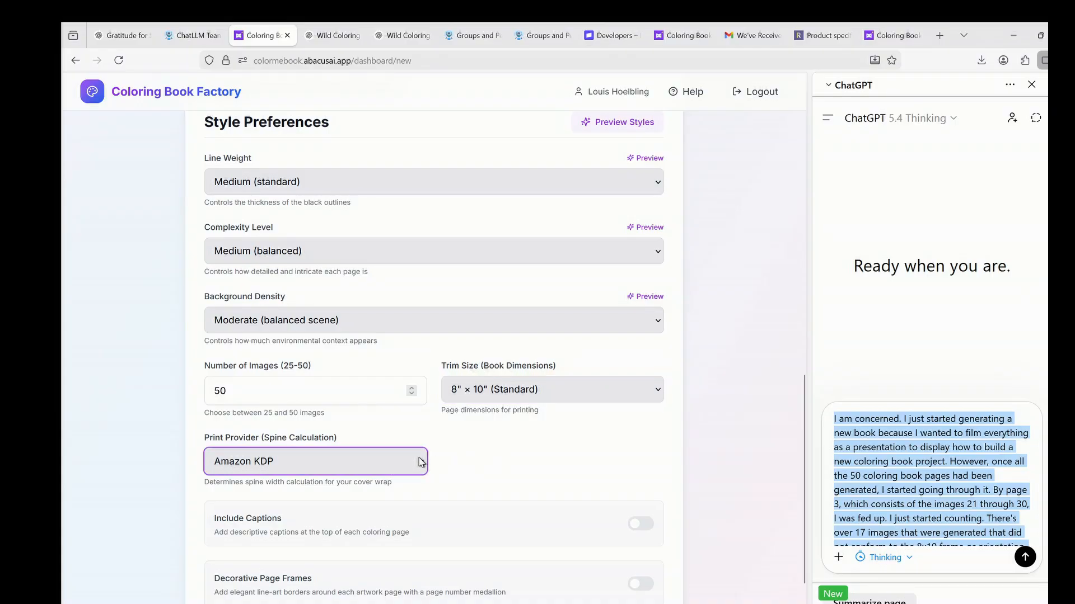
click(316, 503)
Turn on captions and Botanical decorative page frames, then create the project.
scroll(451, 461, down, 3)
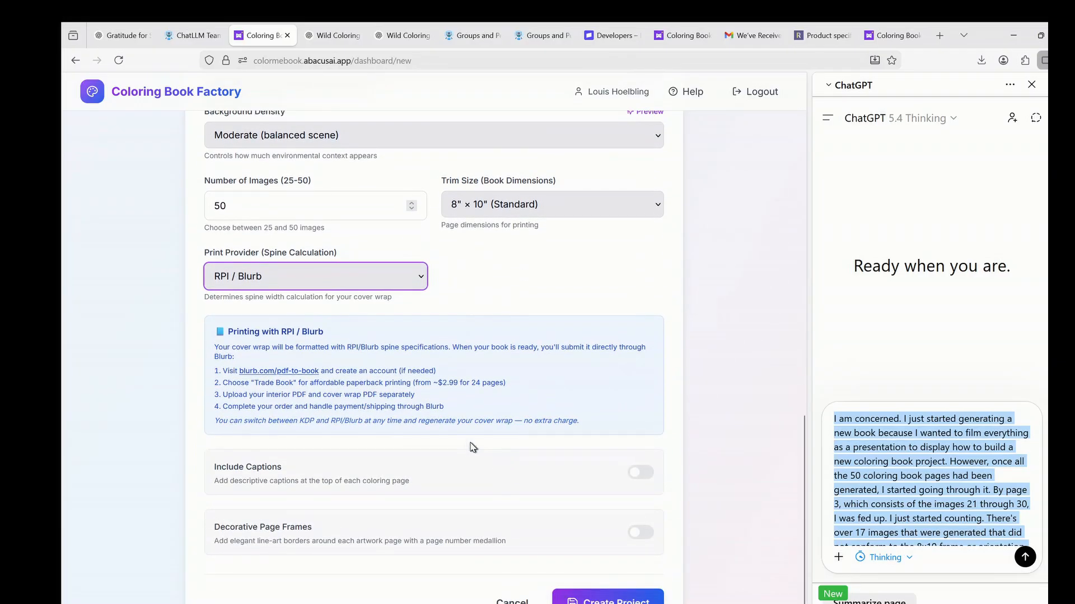
drag(436, 372, 187, 381)
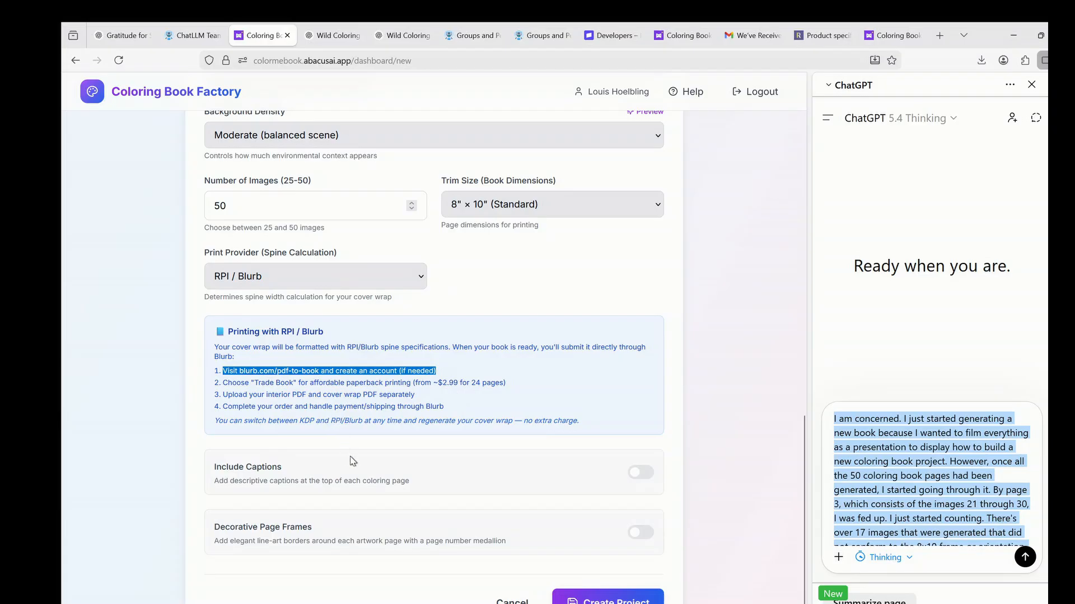
click(353, 477)
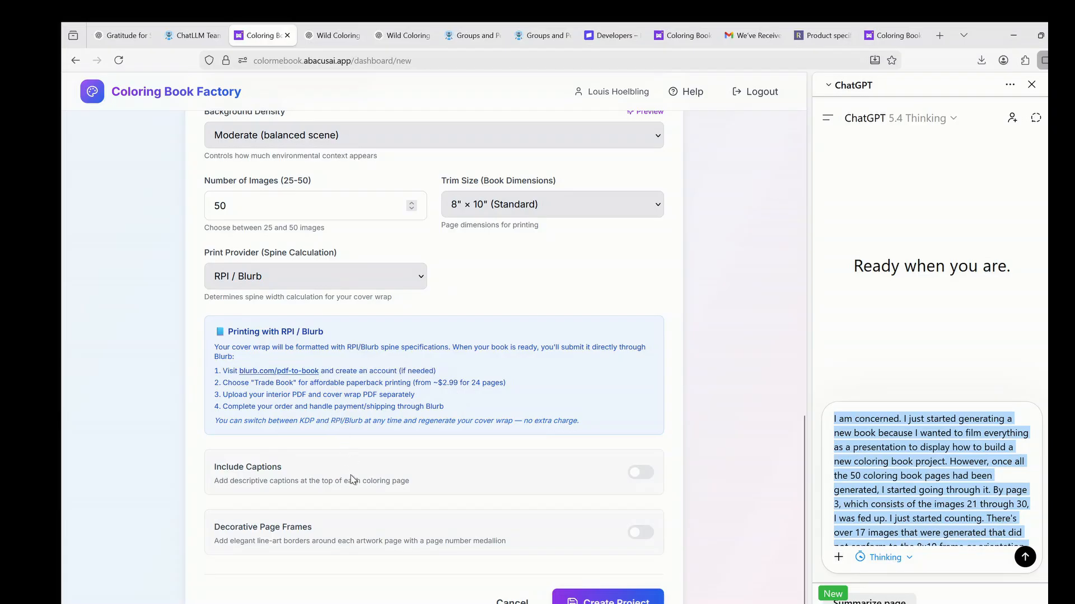
click(641, 473)
scroll(455, 511, down, 2)
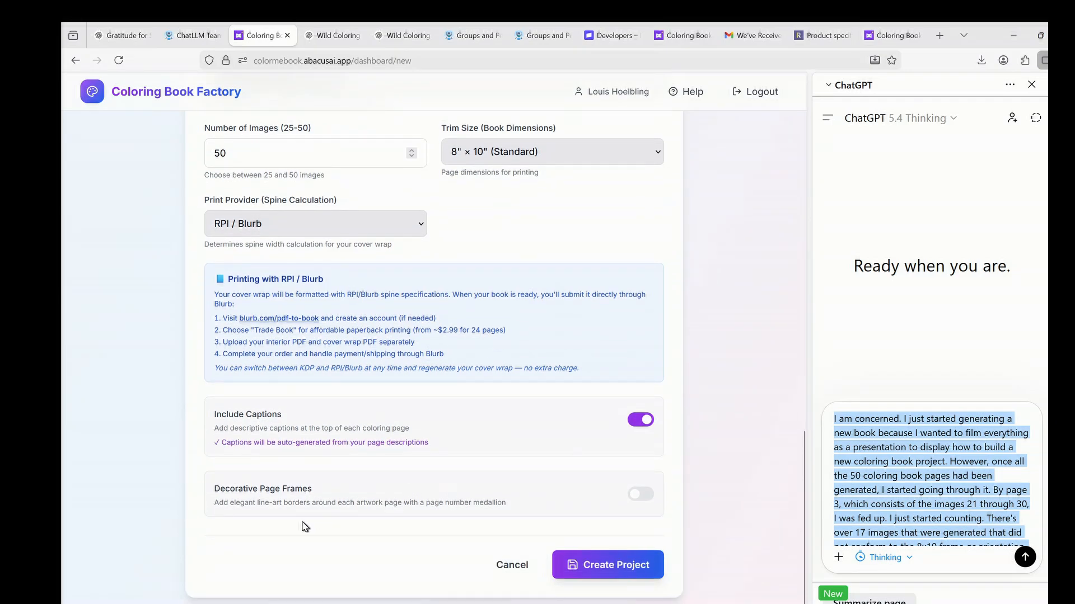
click(649, 493)
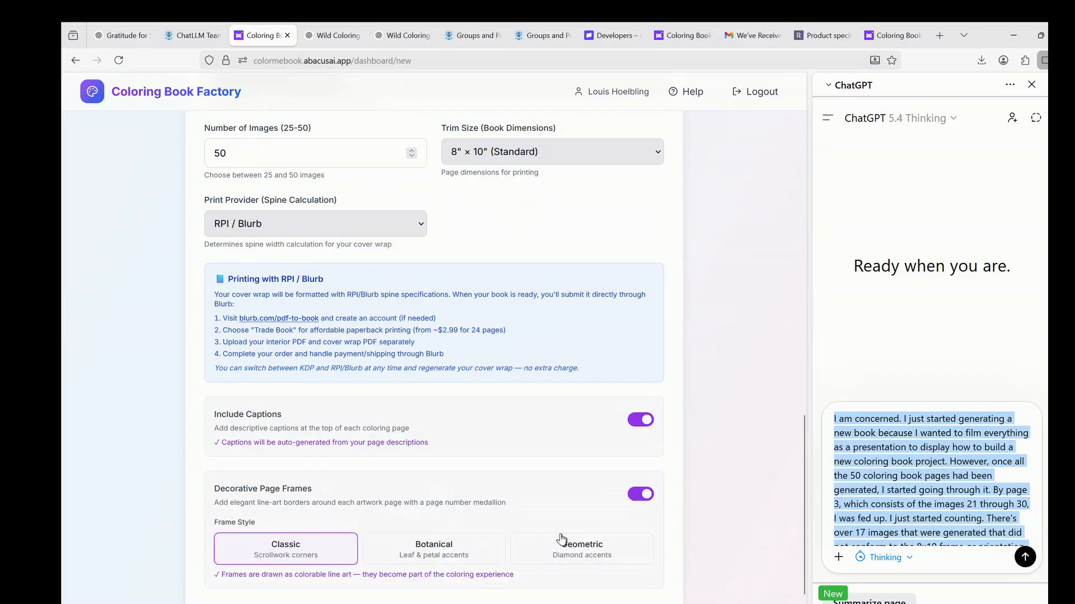
click(450, 551)
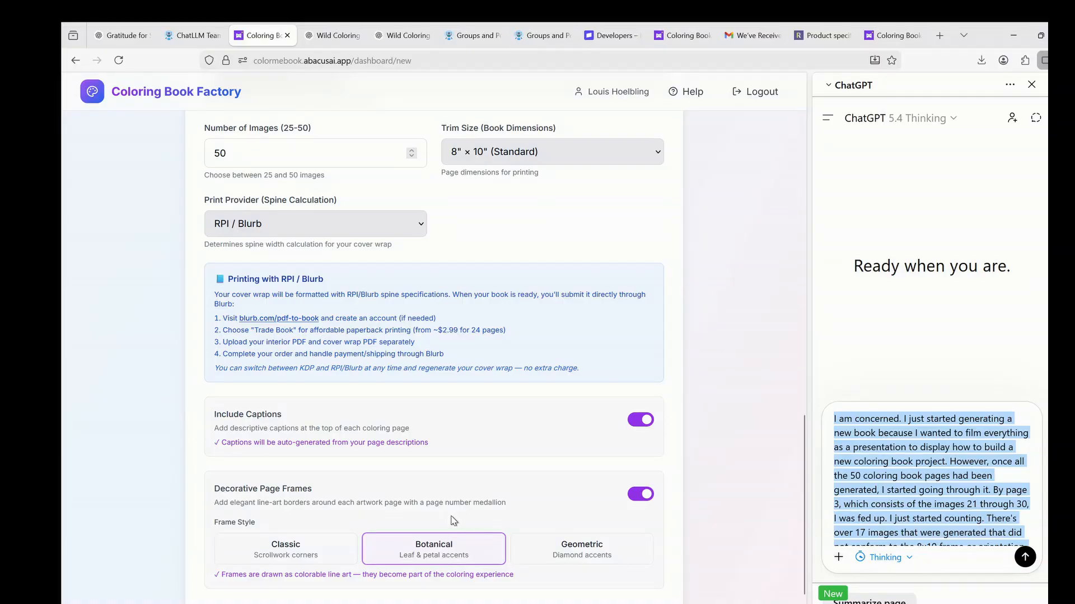
scroll(456, 521, down, 2)
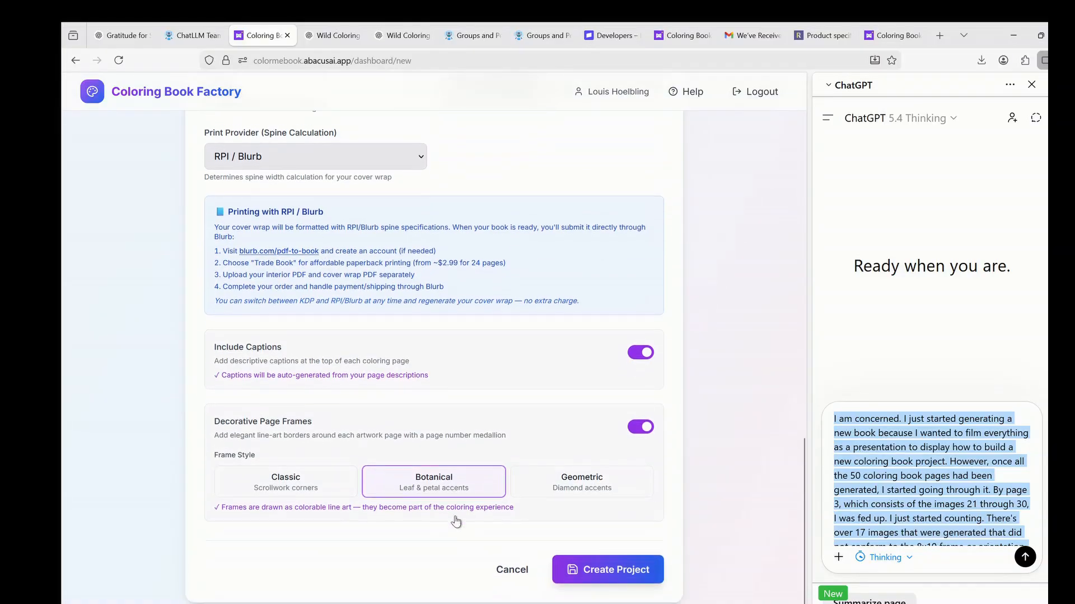
click(616, 566)
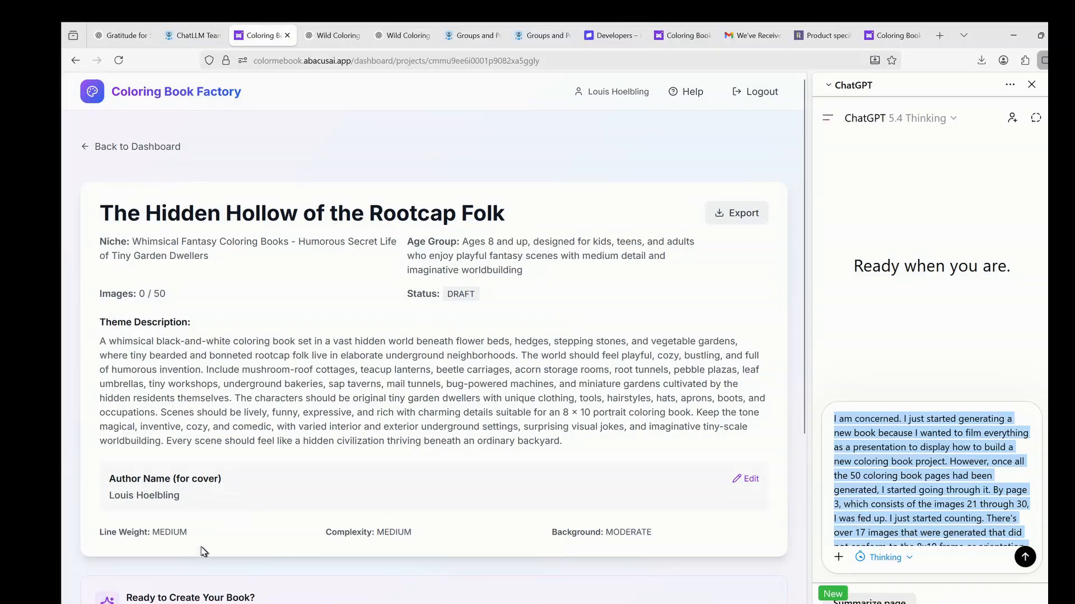
Choose No tip instead of $10 and pay $6.99 for the Rootcap Folk book.
scroll(703, 492, down, 1)
scroll(703, 492, down, 3)
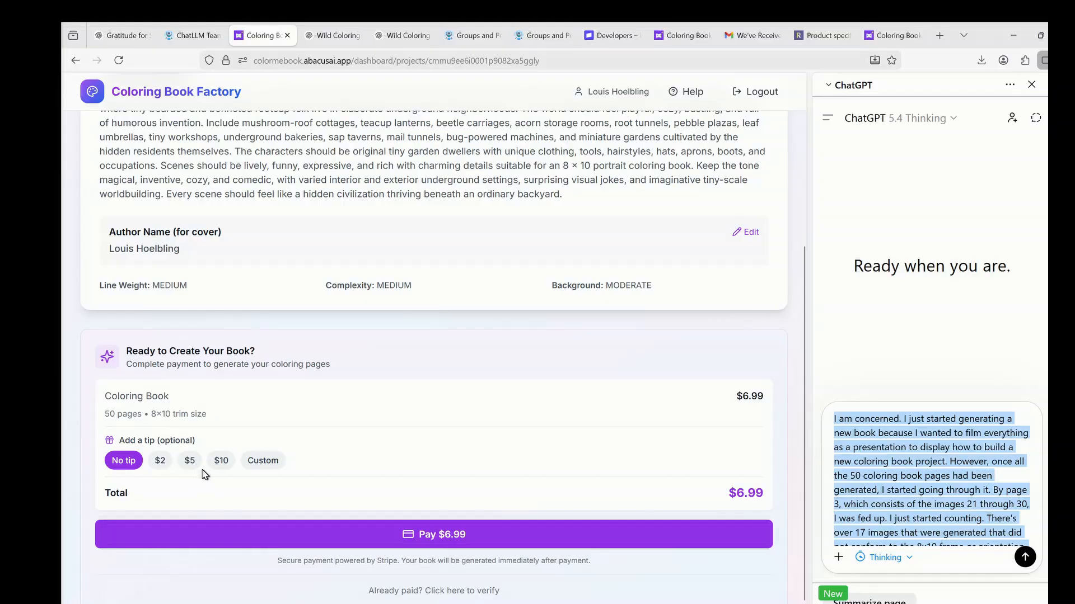
click(221, 462)
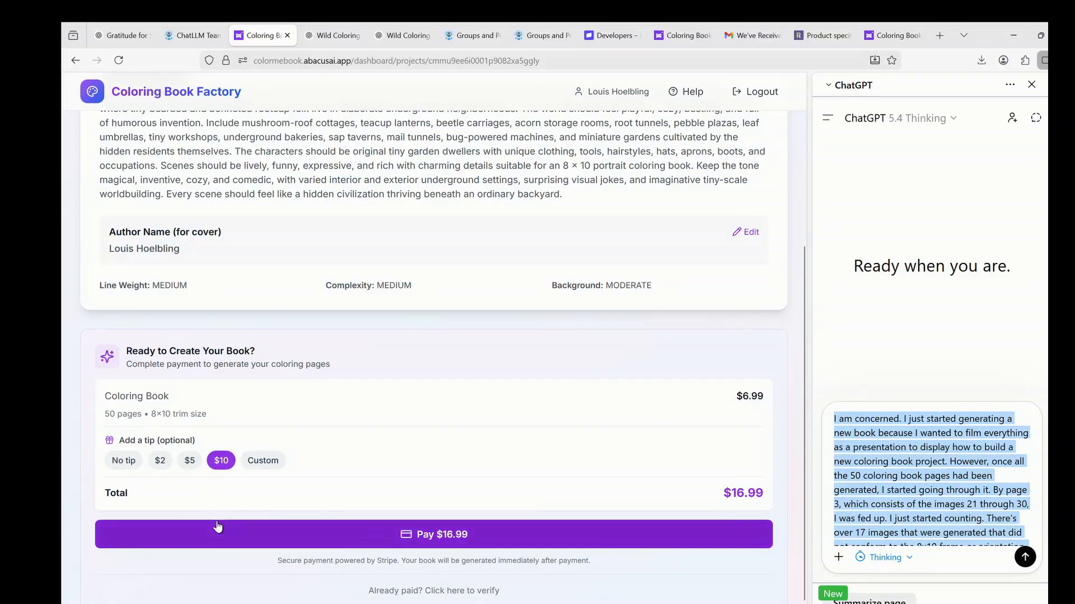
click(126, 461)
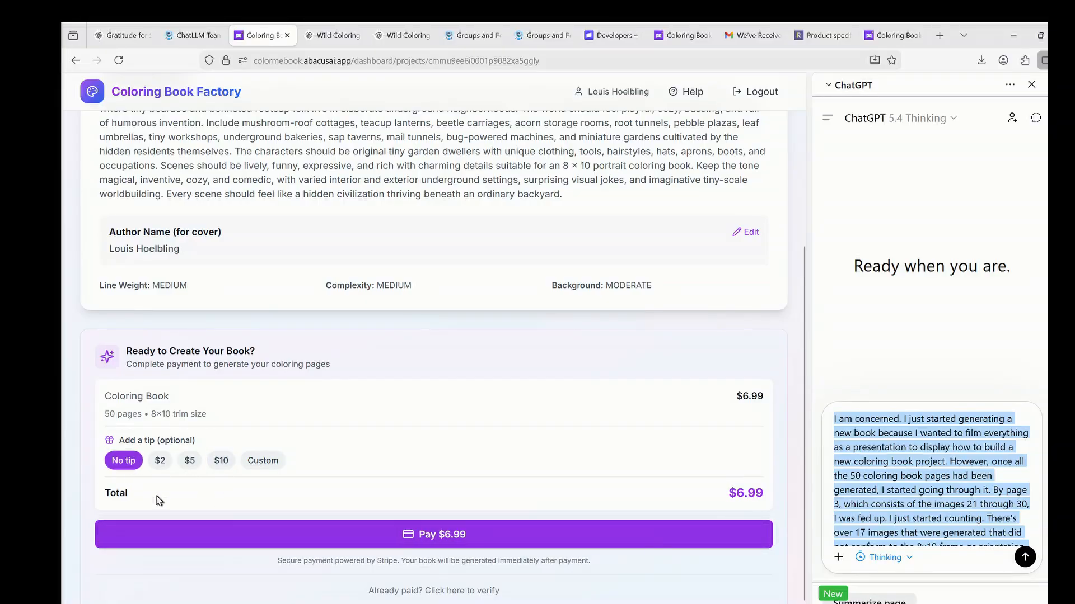
click(463, 536)
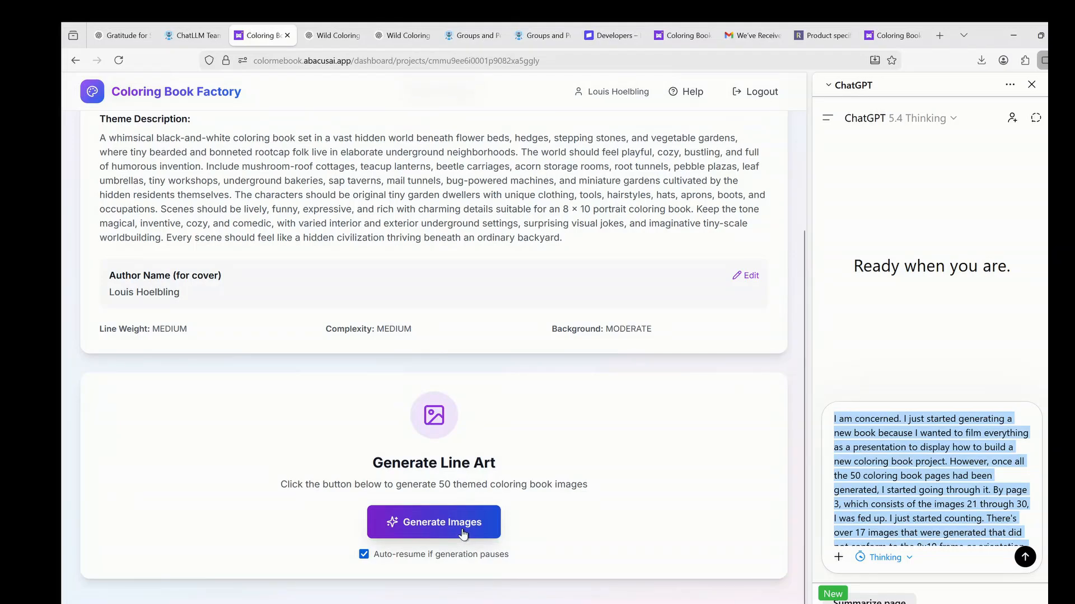
Generate the 50 captioned line-art images and scroll through the first twenty results.
click(462, 535)
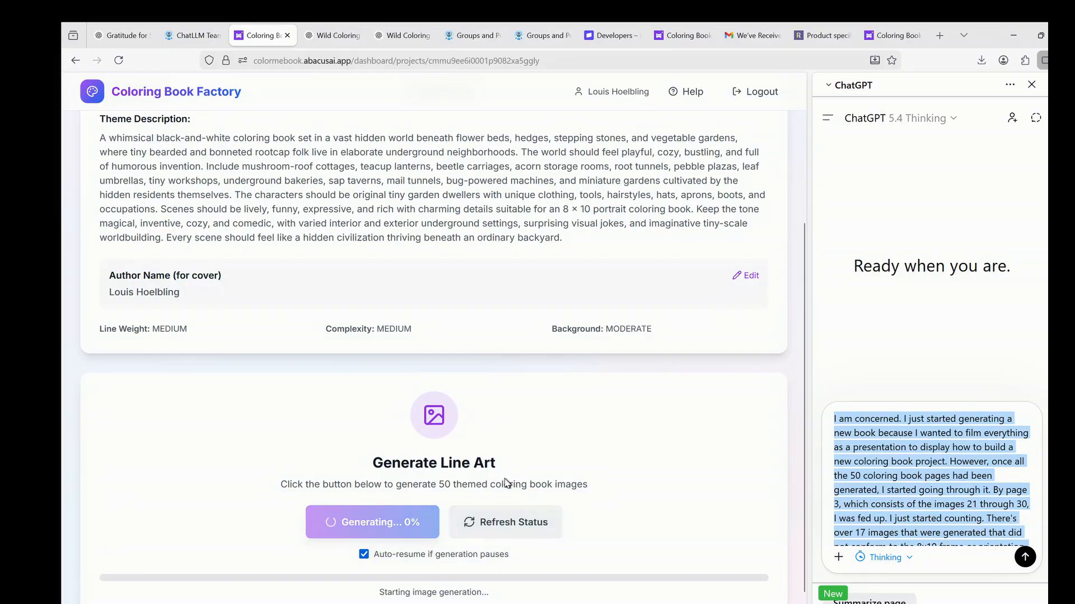
scroll(511, 492, down, 1)
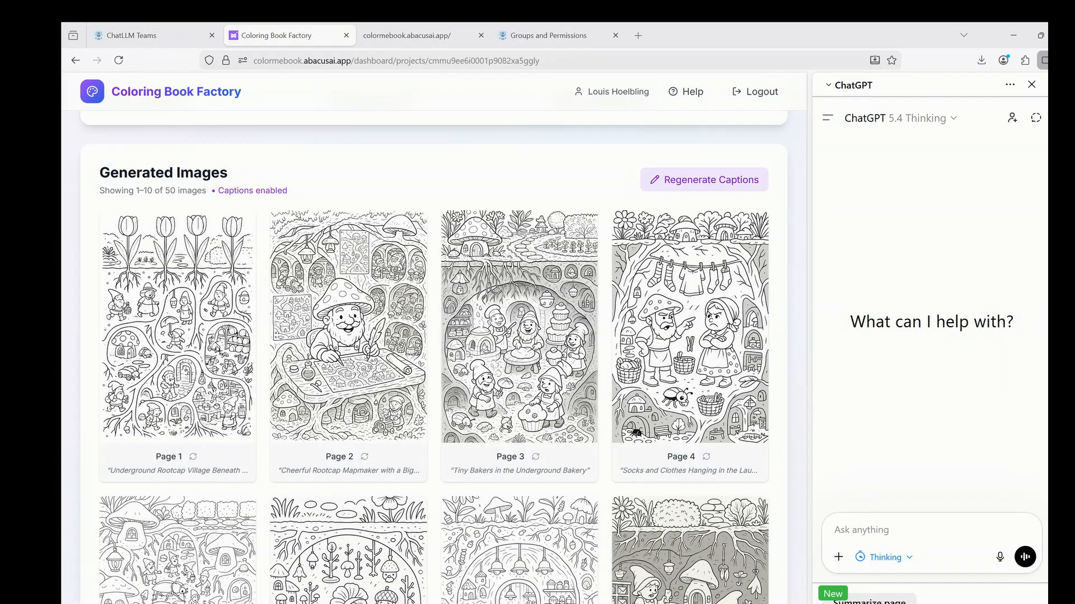
scroll(583, 336, down, 3)
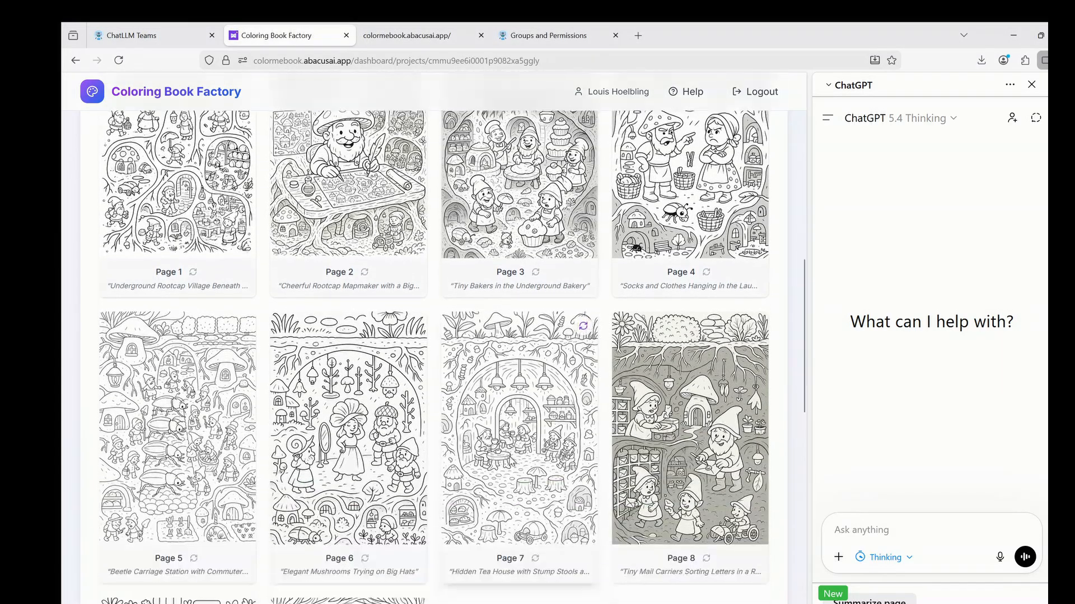
scroll(515, 475, down, 7)
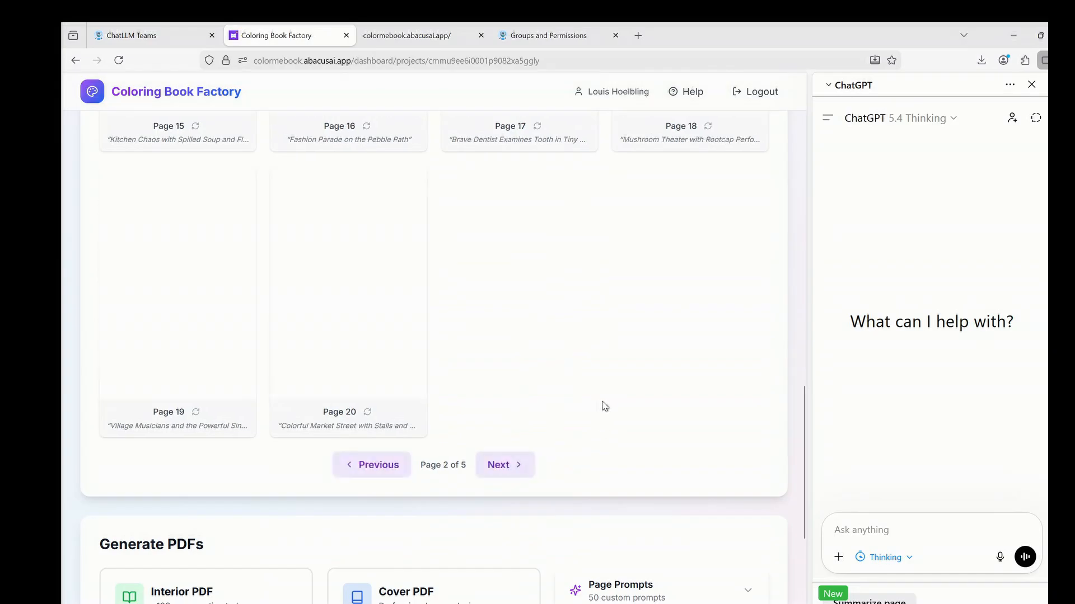
scroll(605, 407, up, 5)
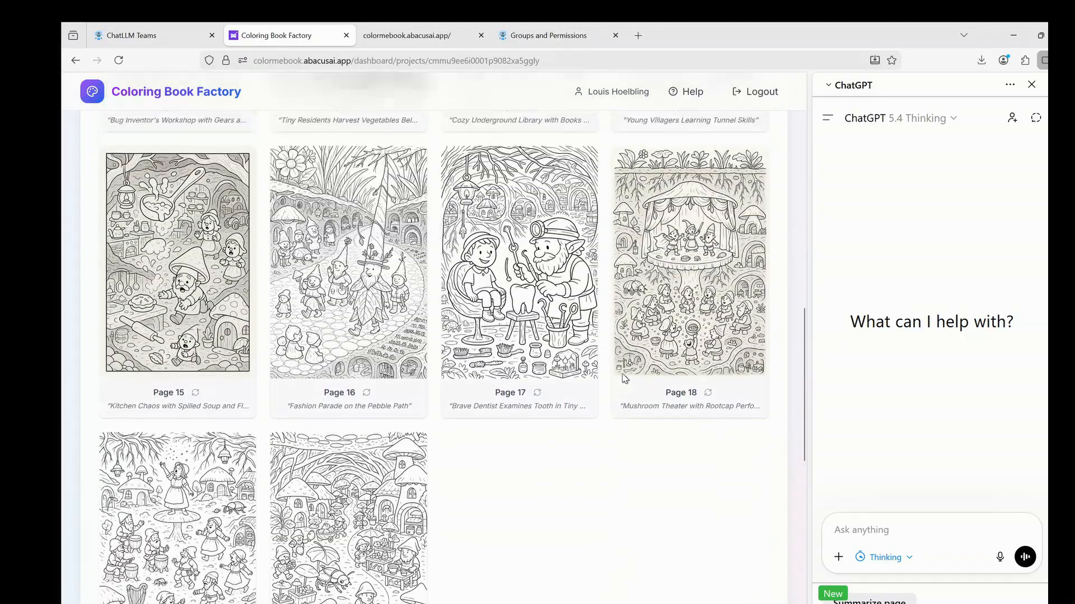
scroll(624, 379, up, 5)
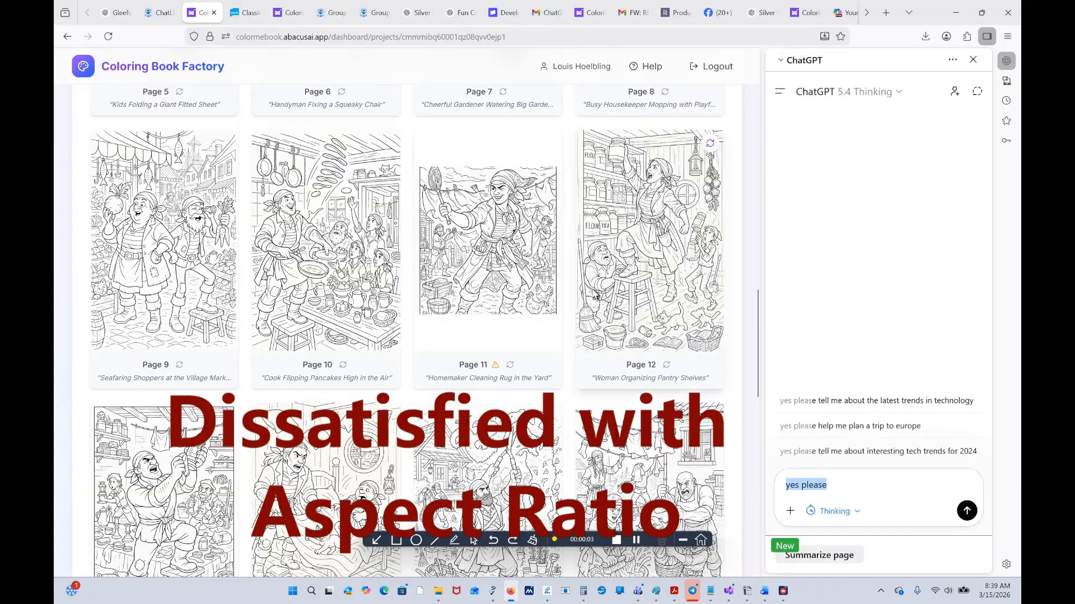
Regenerate Page 11's image, confirming the request and dismissing the success alert.
click(510, 365)
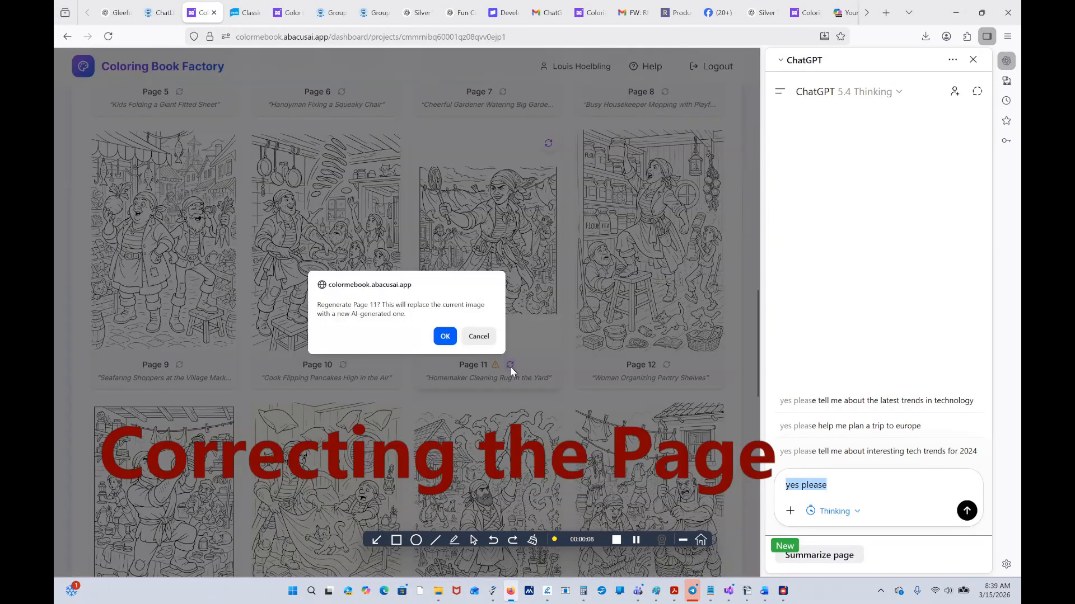
click(445, 337)
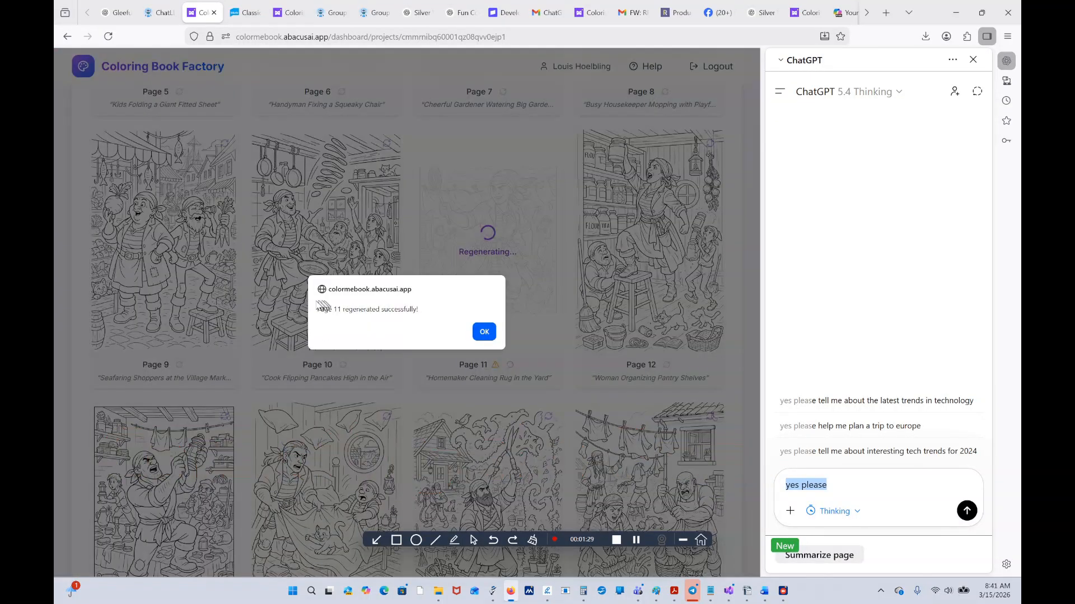
drag(314, 307, 364, 381)
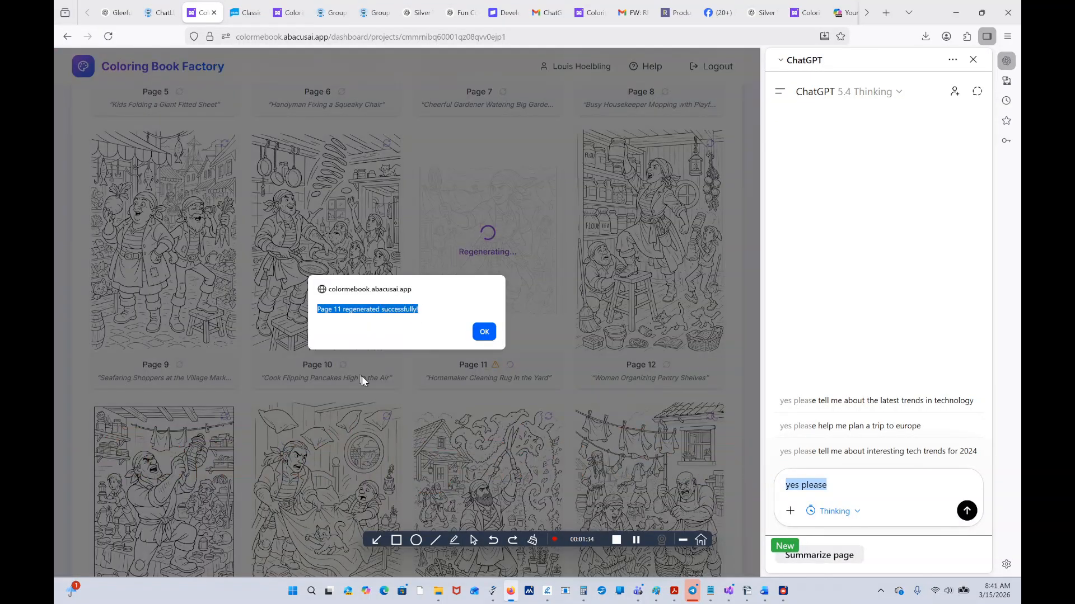
click(483, 342)
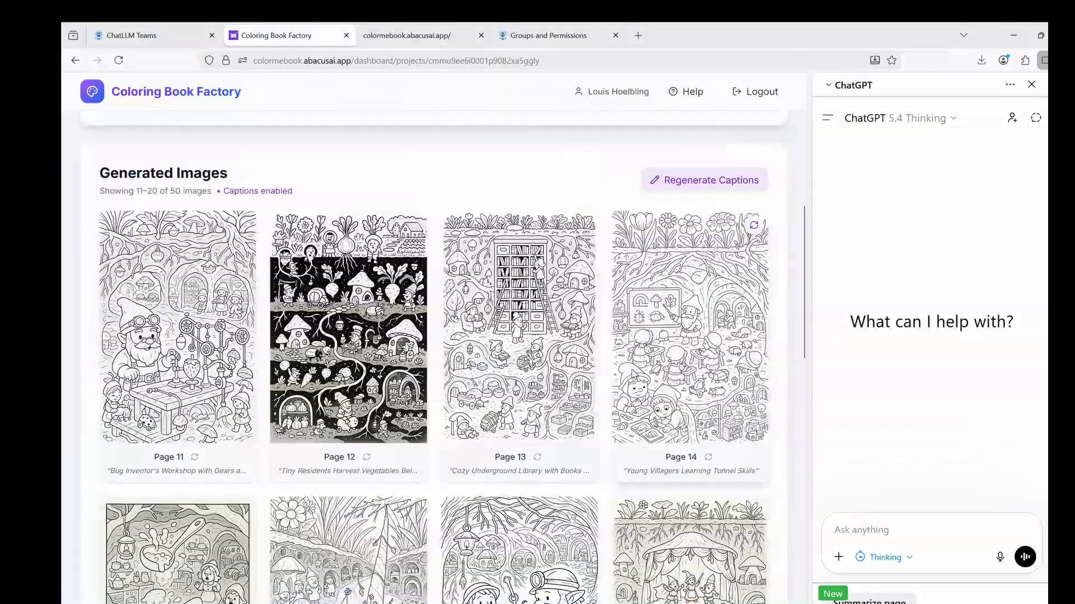
scroll(442, 358, up, 2)
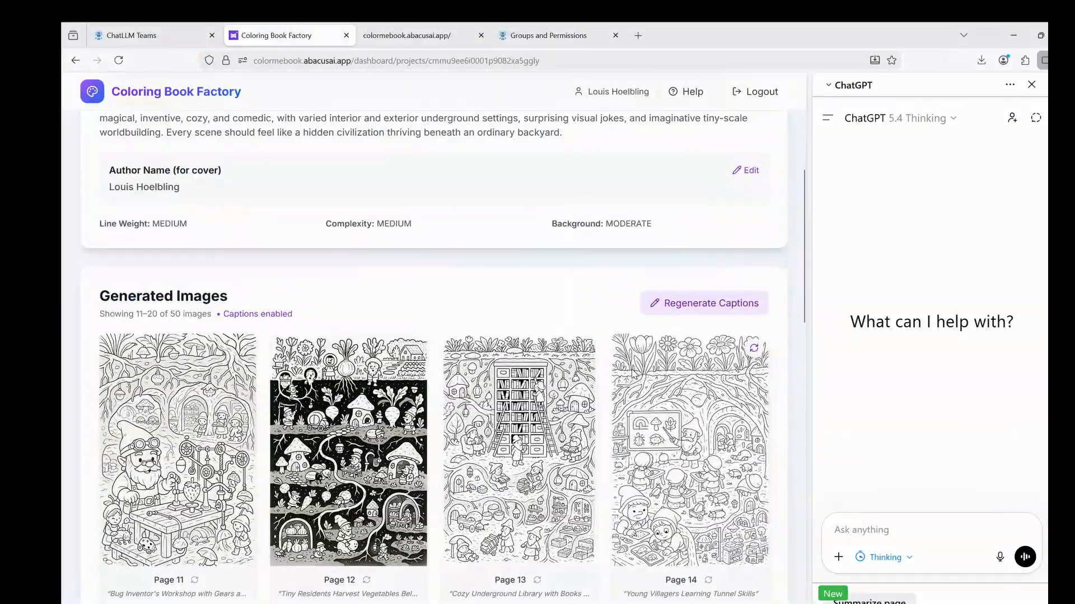
Advance the generated-images gallery to pages 21–30.
scroll(612, 391, down, 10)
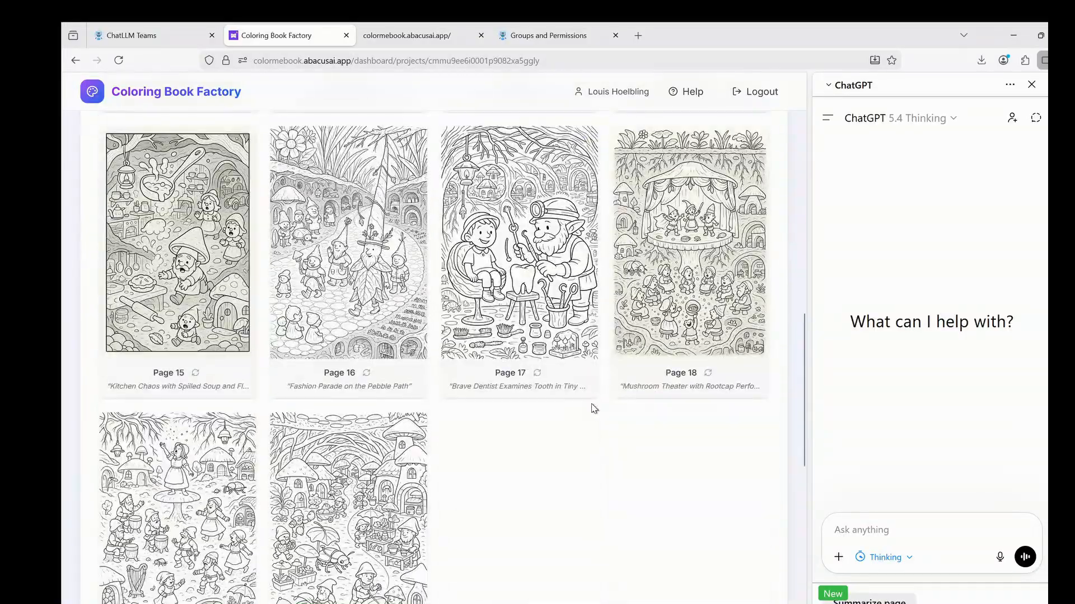
scroll(593, 409, down, 4)
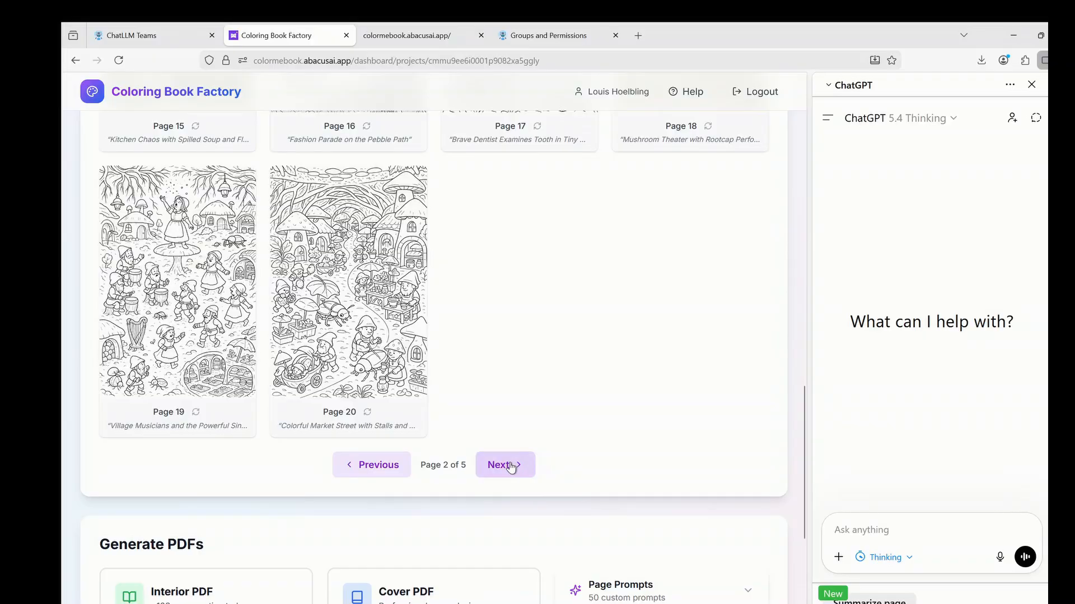
click(510, 466)
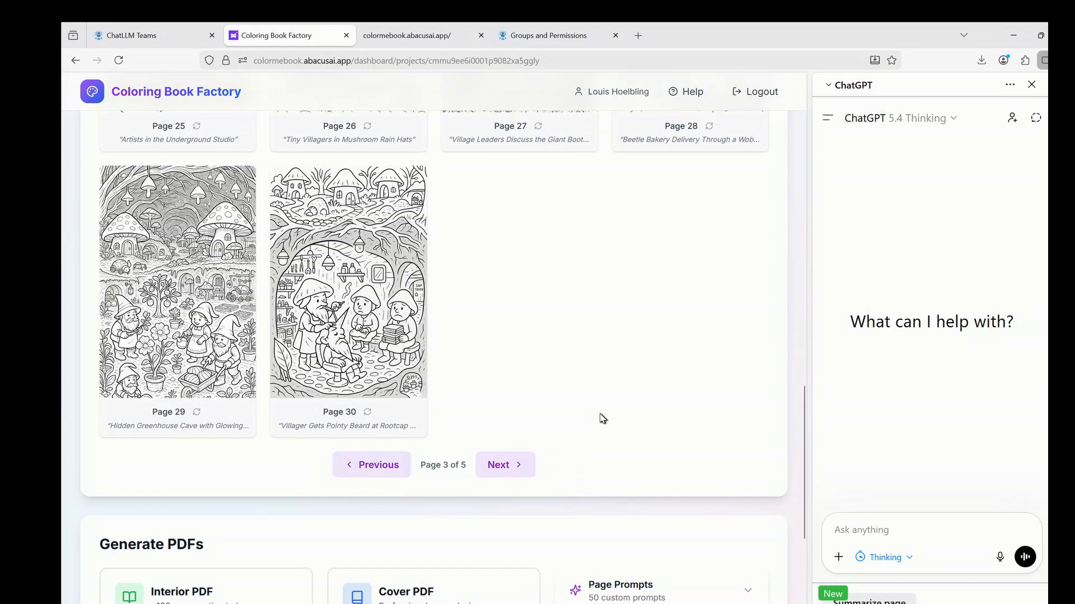
scroll(598, 425, up, 4)
scroll(596, 425, up, 6)
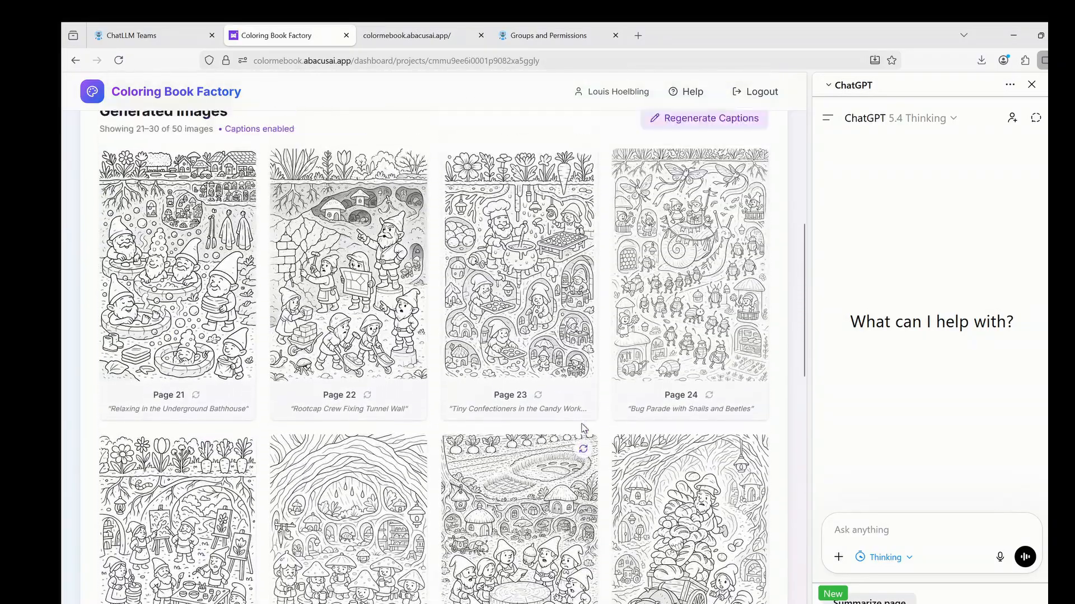
scroll(593, 425, up, 1)
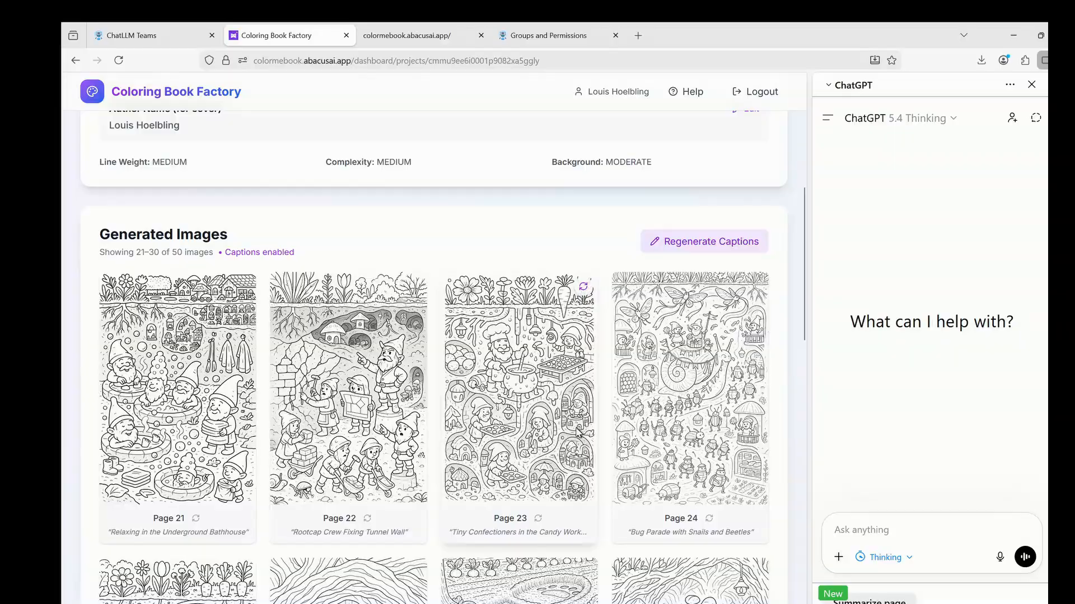
scroll(558, 446, down, 12)
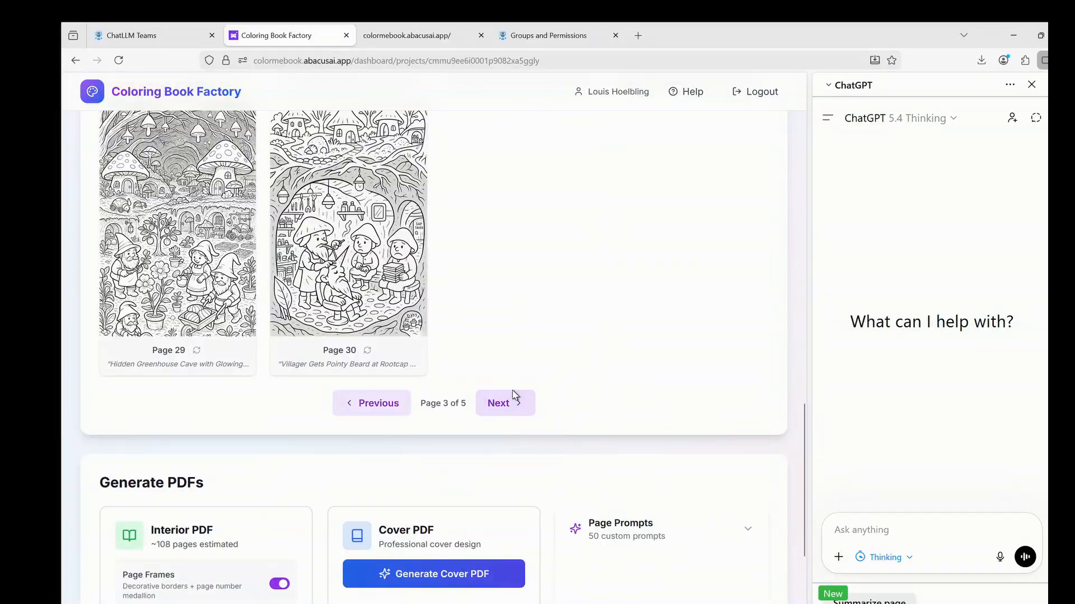
Page on through 31–40 to the final set, pages 41–50, down to the Generate PDFs section.
click(510, 401)
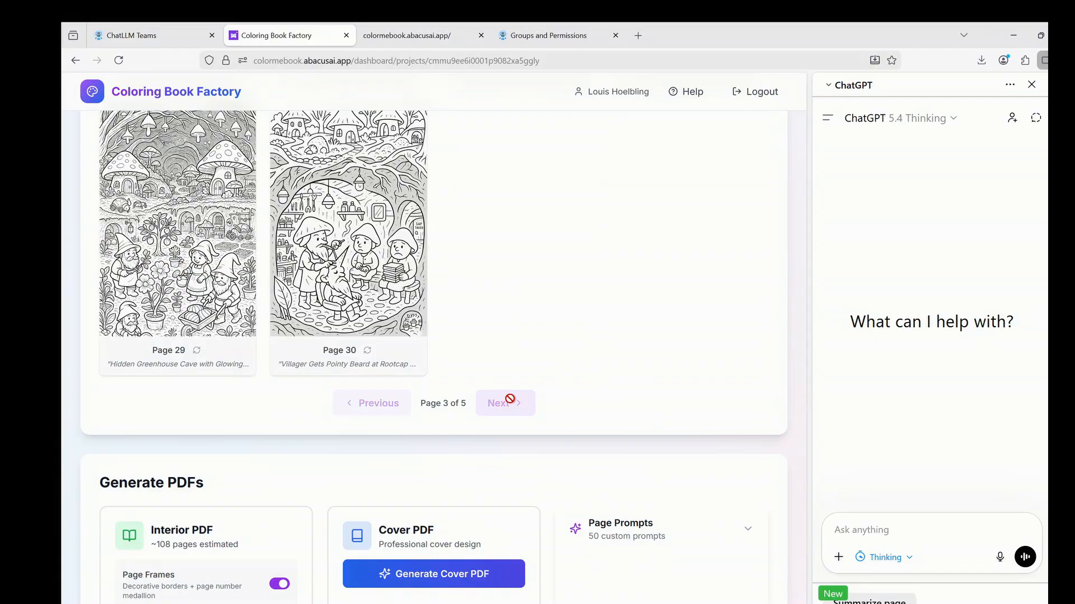
scroll(614, 334, up, 5)
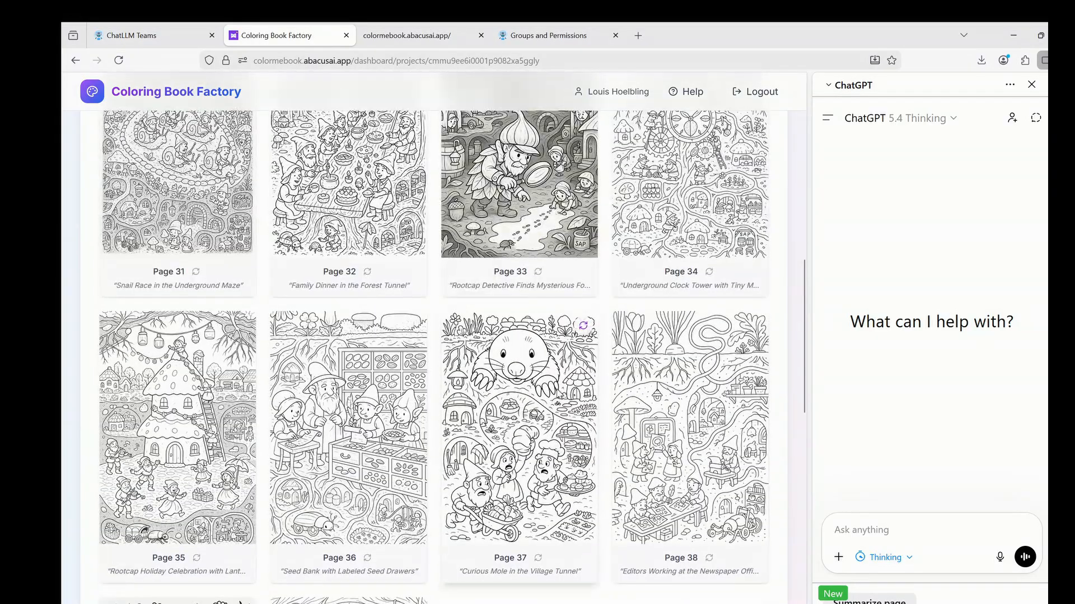
scroll(519, 358, up, 3)
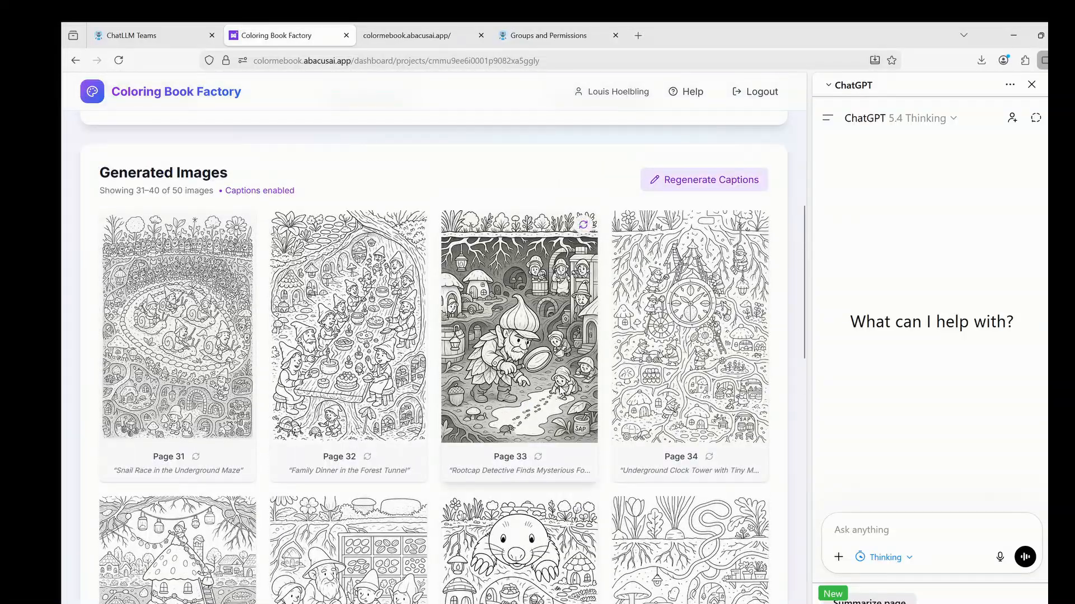
scroll(521, 420, down, 10)
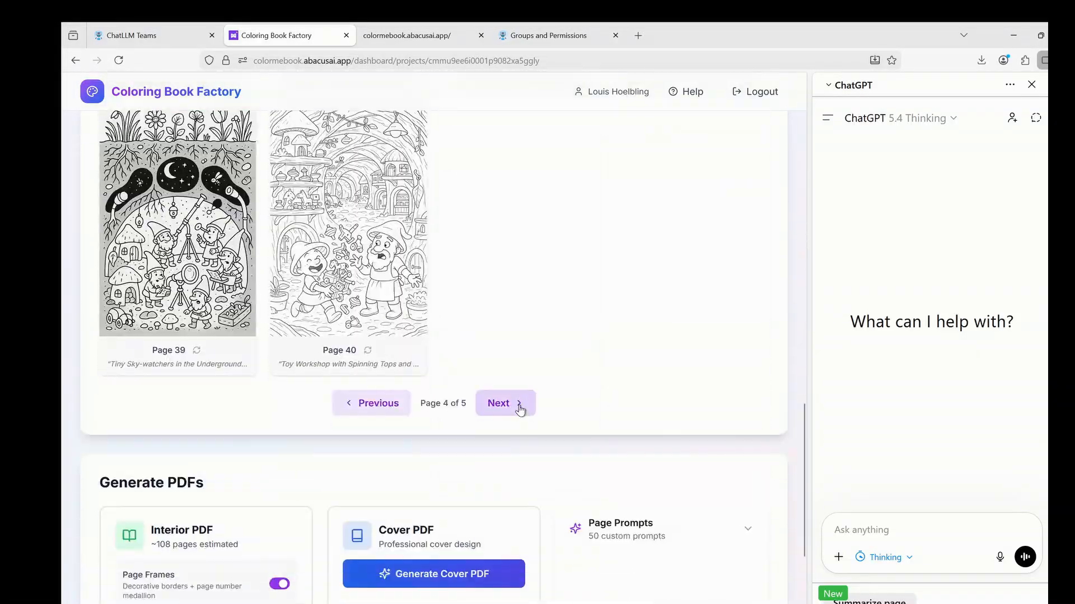
click(519, 408)
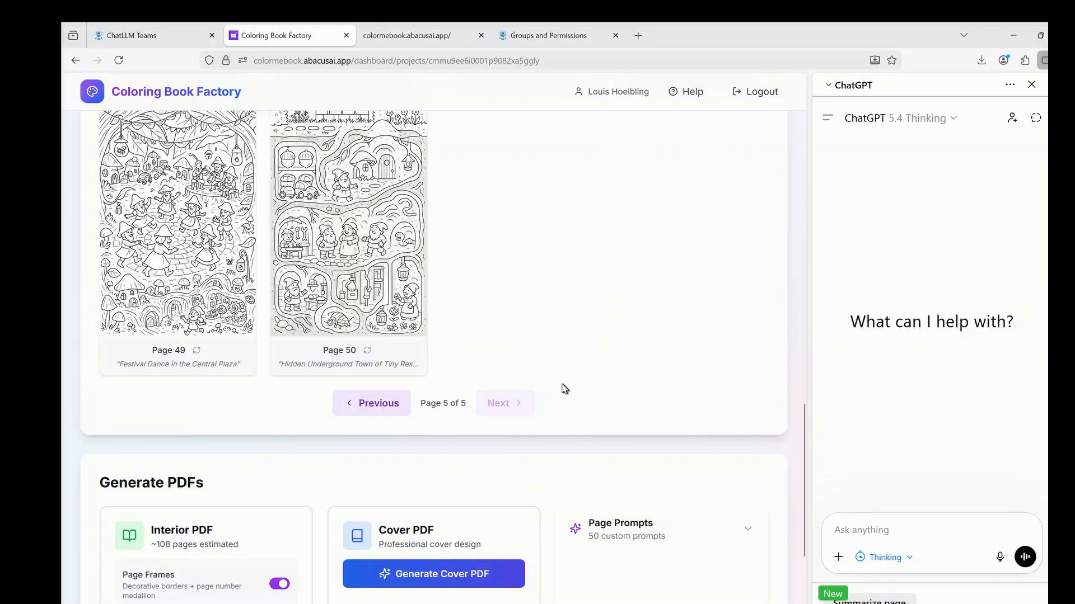
scroll(563, 386, up, 10)
scroll(541, 409, down, 10)
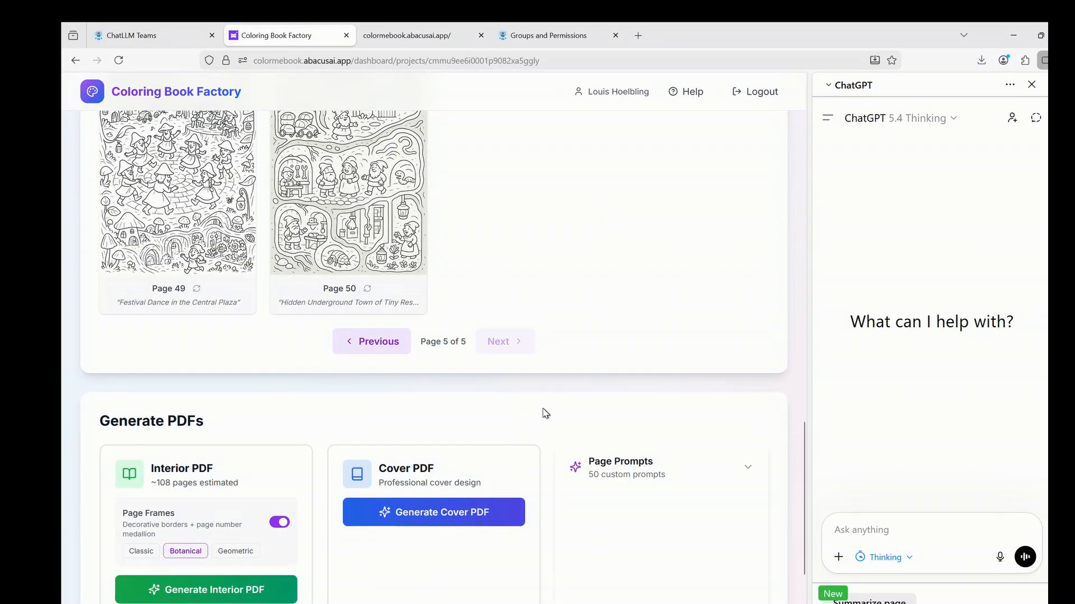
scroll(544, 414, down, 3)
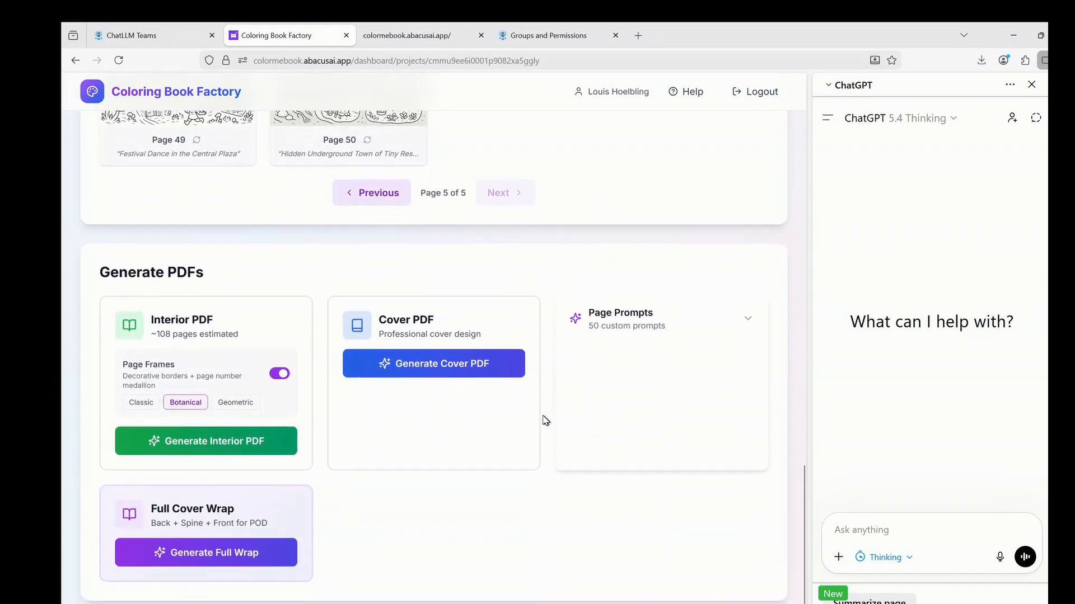
Generate the 108-page interior PDF and the cover PDF, dismissing each success alert, then bring up Full Wrap.
click(235, 442)
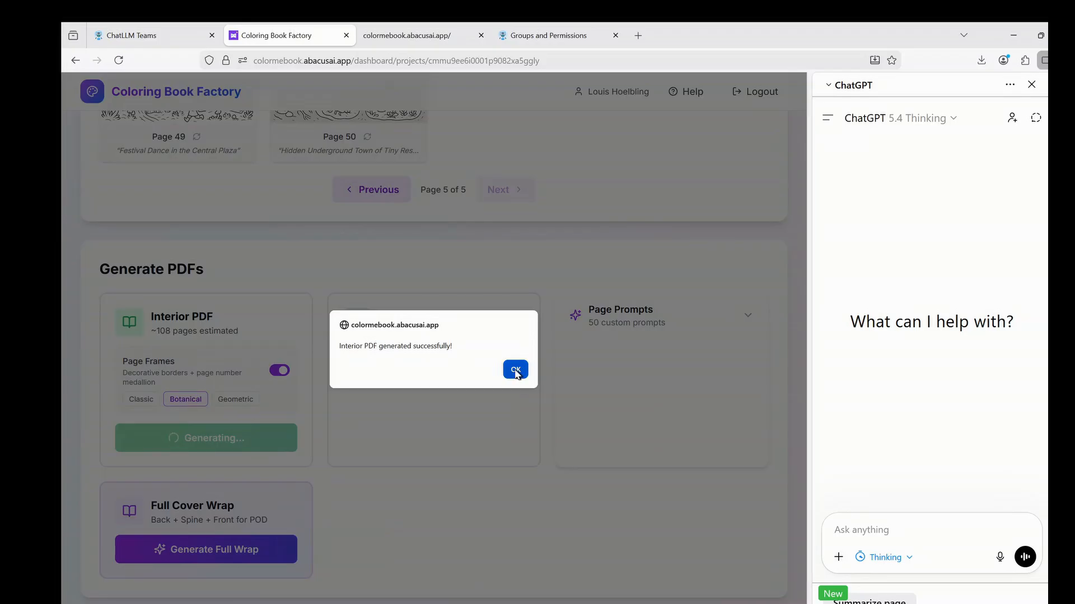
click(514, 371)
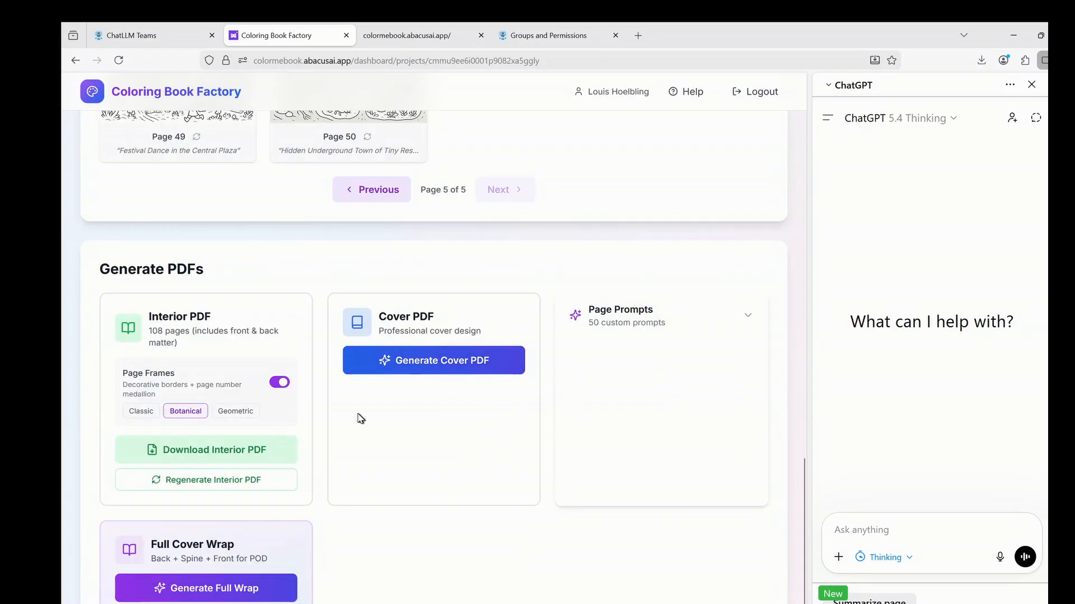
click(434, 362)
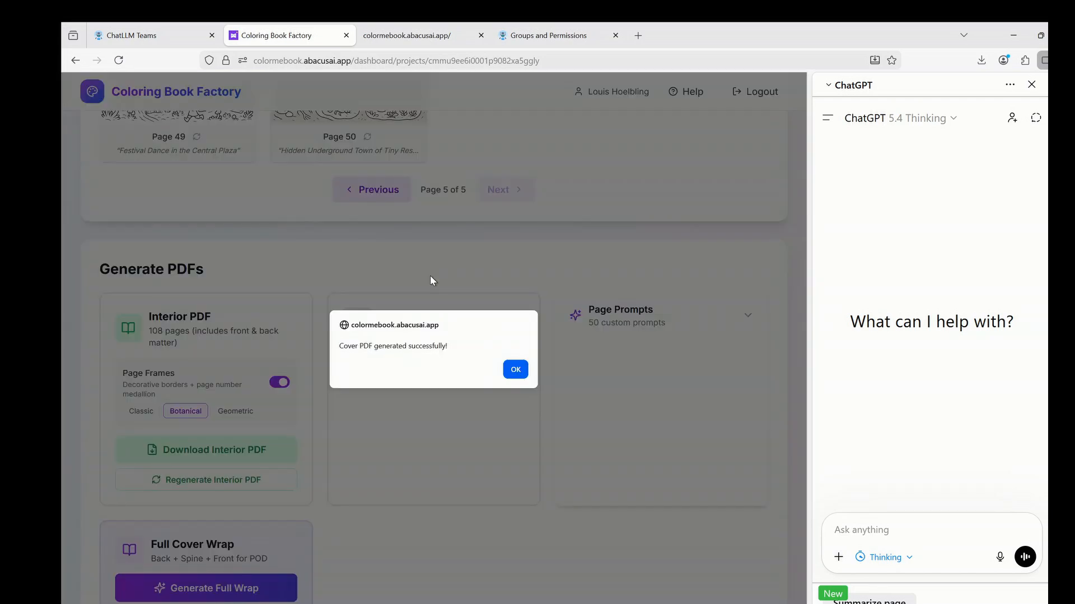
click(516, 371)
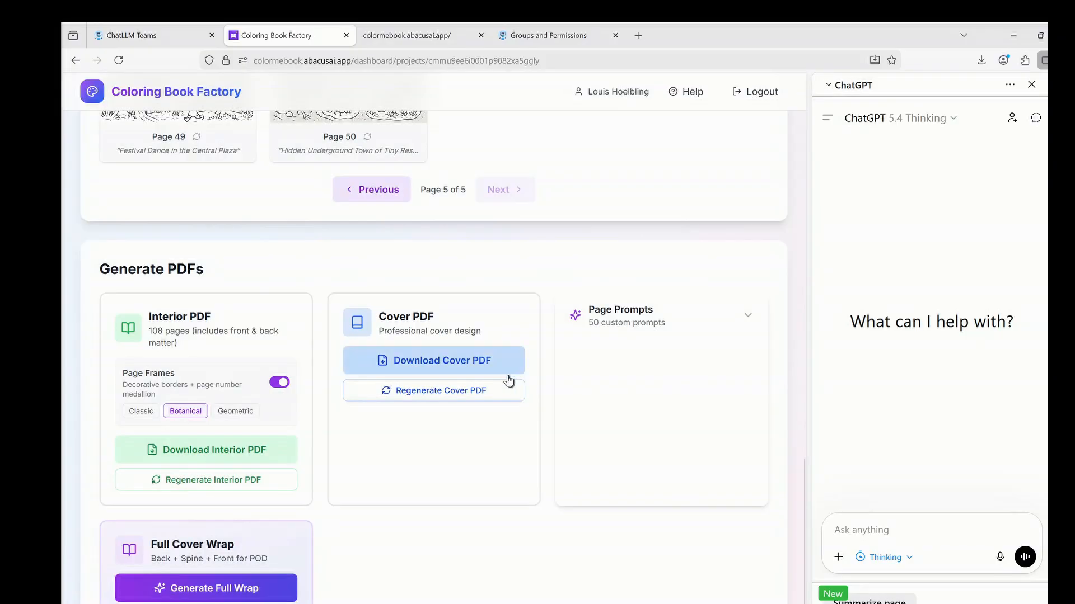
click(227, 589)
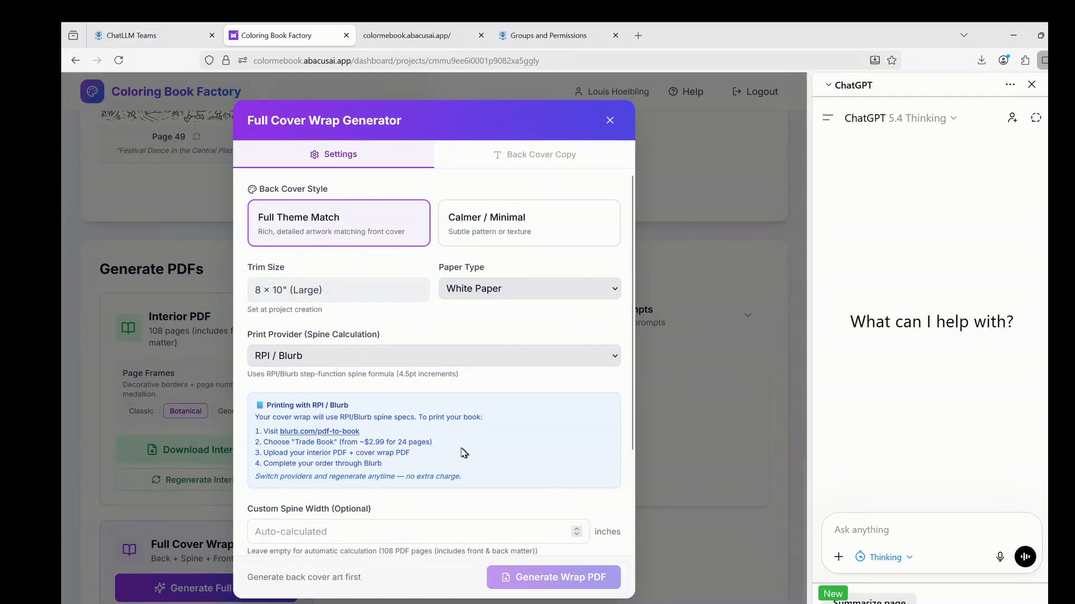
Enter 1,14,30,41 as interior thumbnails and generate the back cover art and copy.
drag(361, 432, 259, 435)
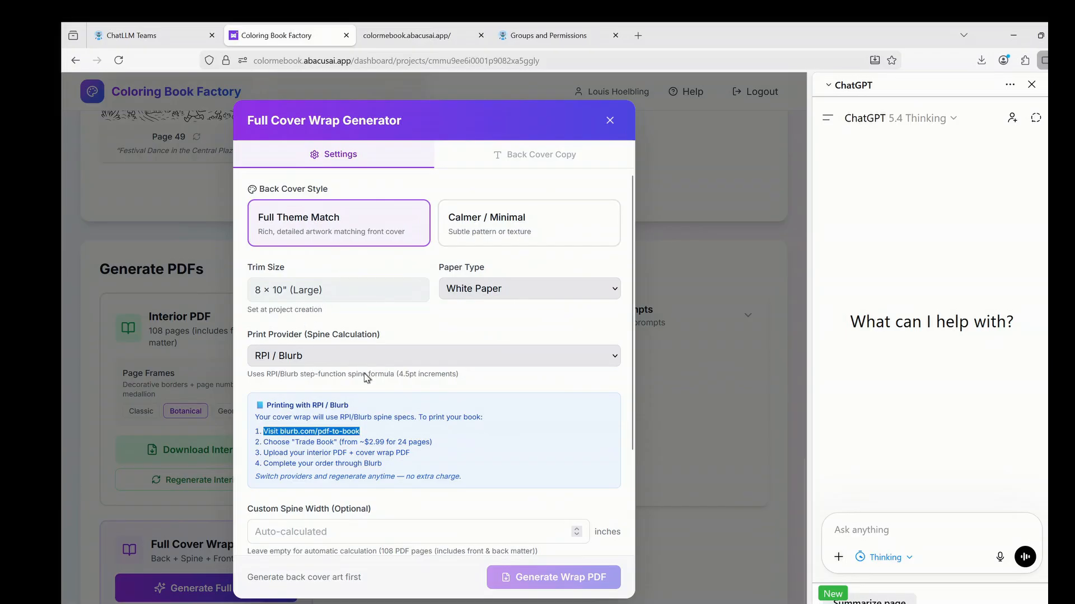
scroll(421, 389, down, 3)
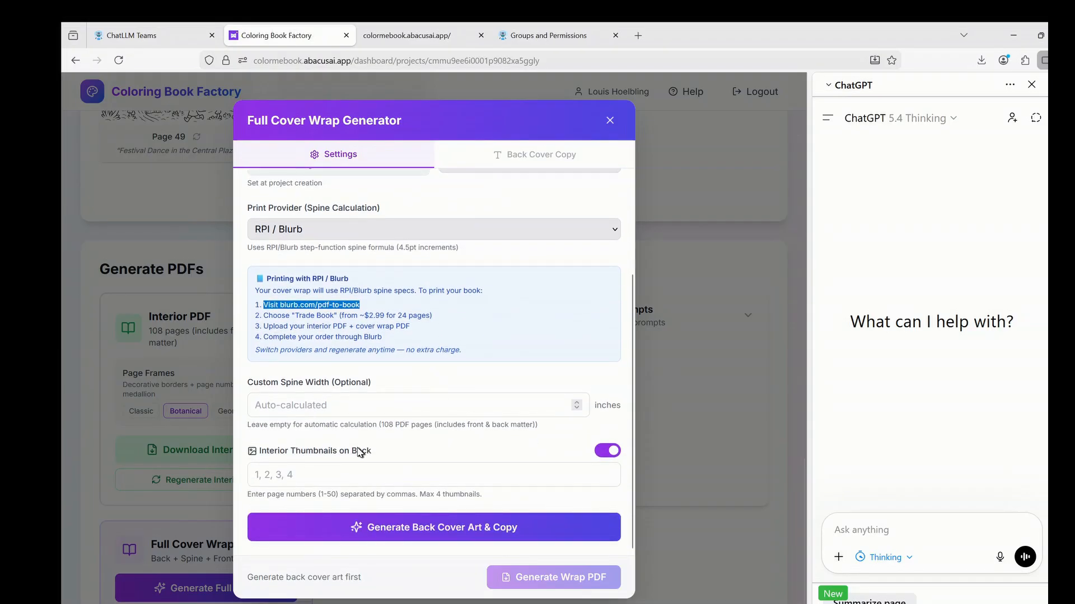
click(287, 477)
text(1)
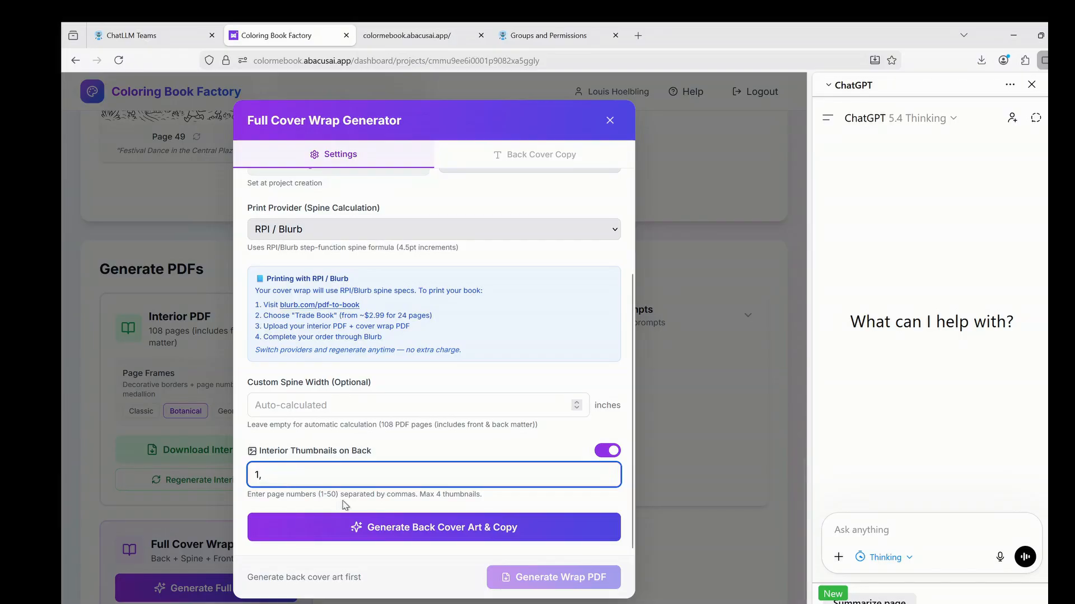
text(,14,30,41)
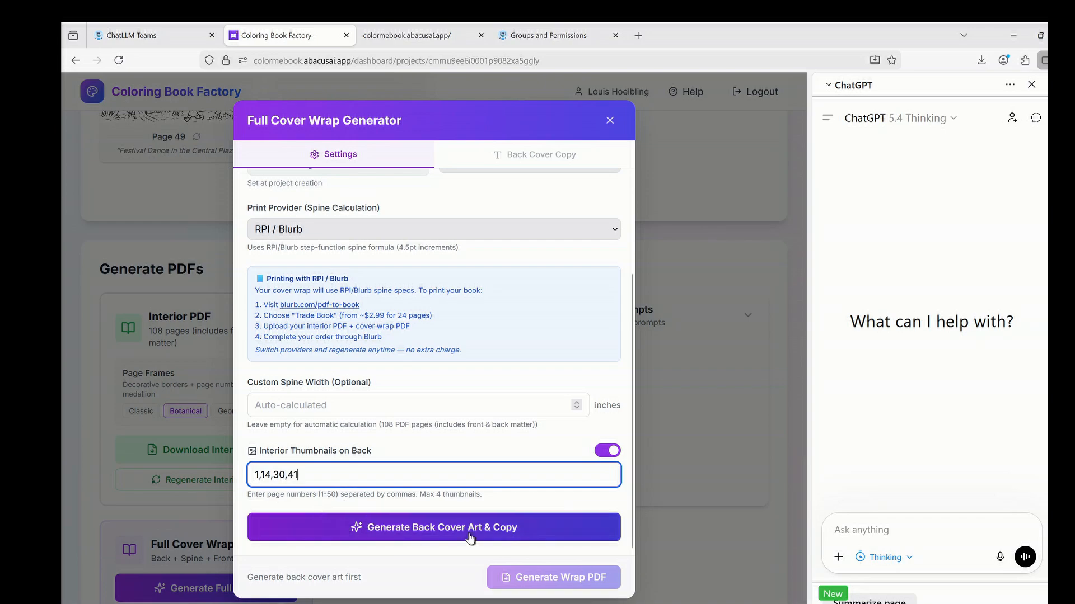
click(459, 531)
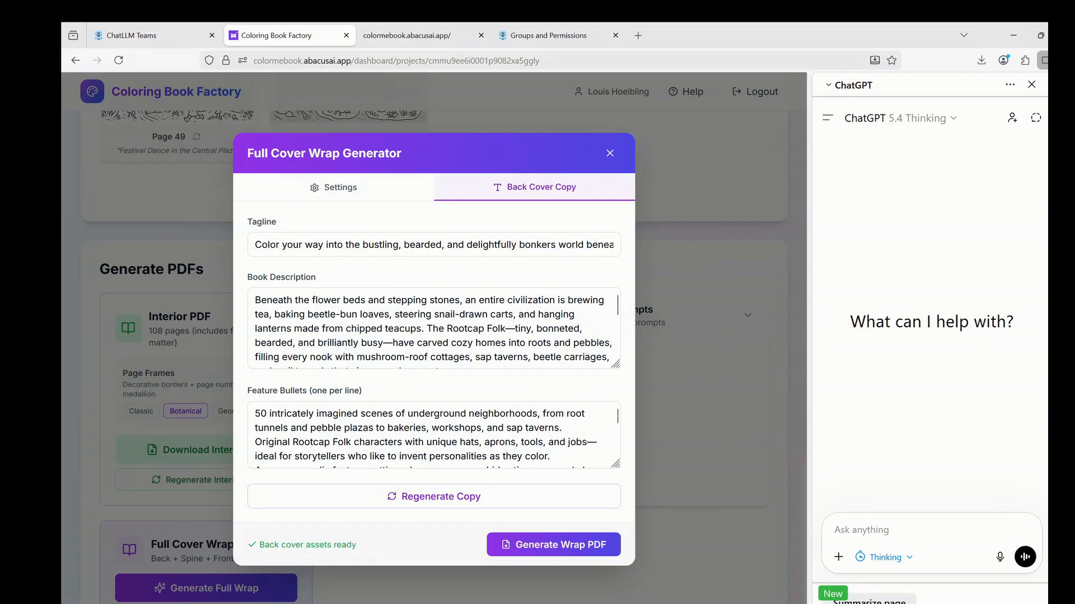
Build the full wrap PDF and download it.
scroll(426, 336, down, 3)
scroll(344, 456, down, 3)
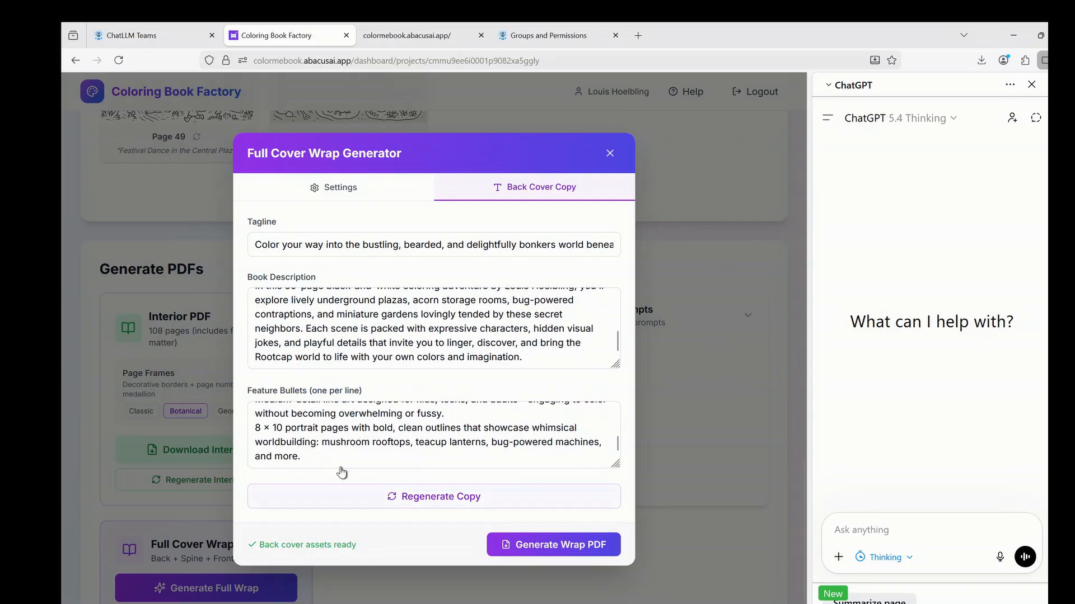
scroll(343, 481, down, 1)
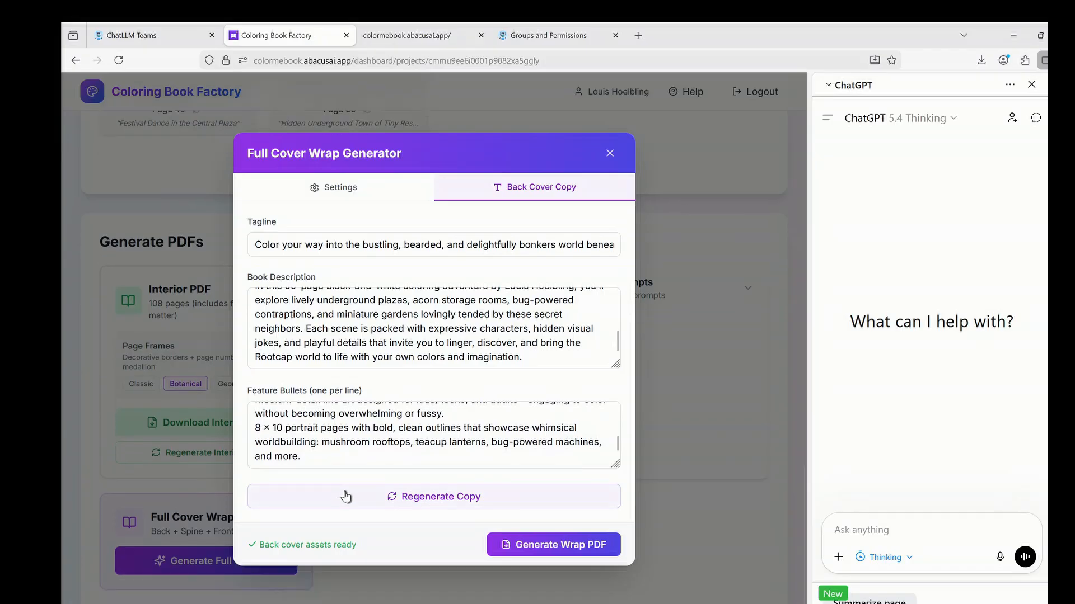
click(570, 547)
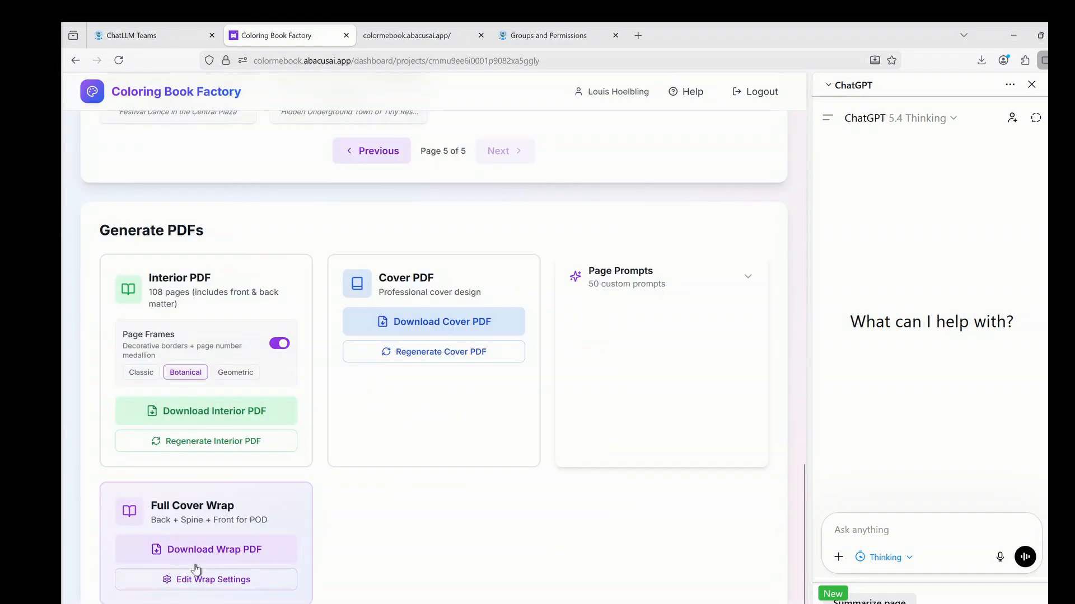
click(218, 554)
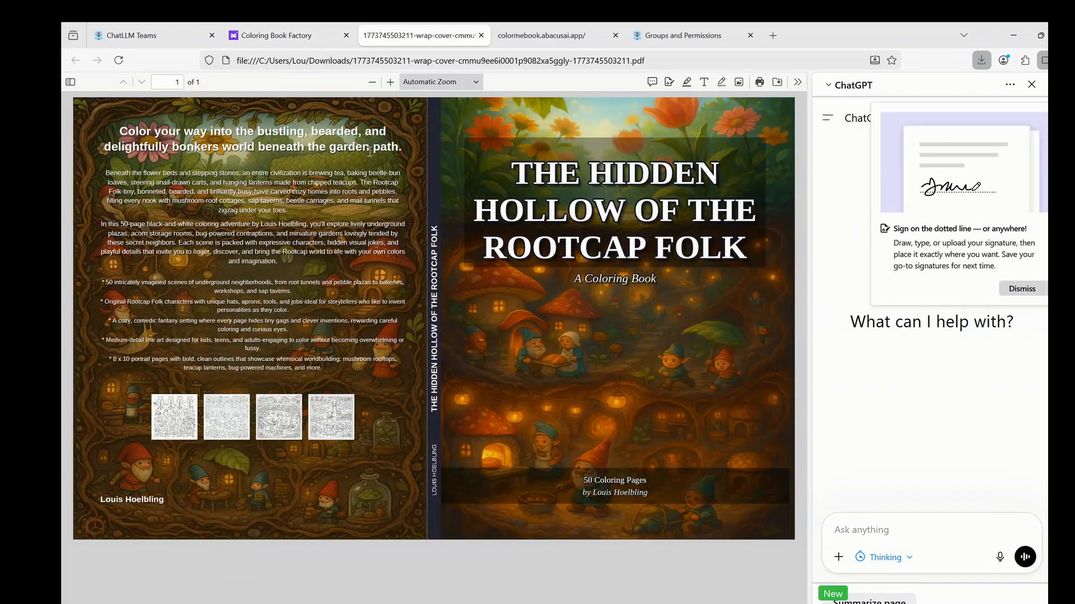
View and close the wrap, cover and 108-page interior PDFs in Firefox's viewer.
click(481, 39)
click(438, 323)
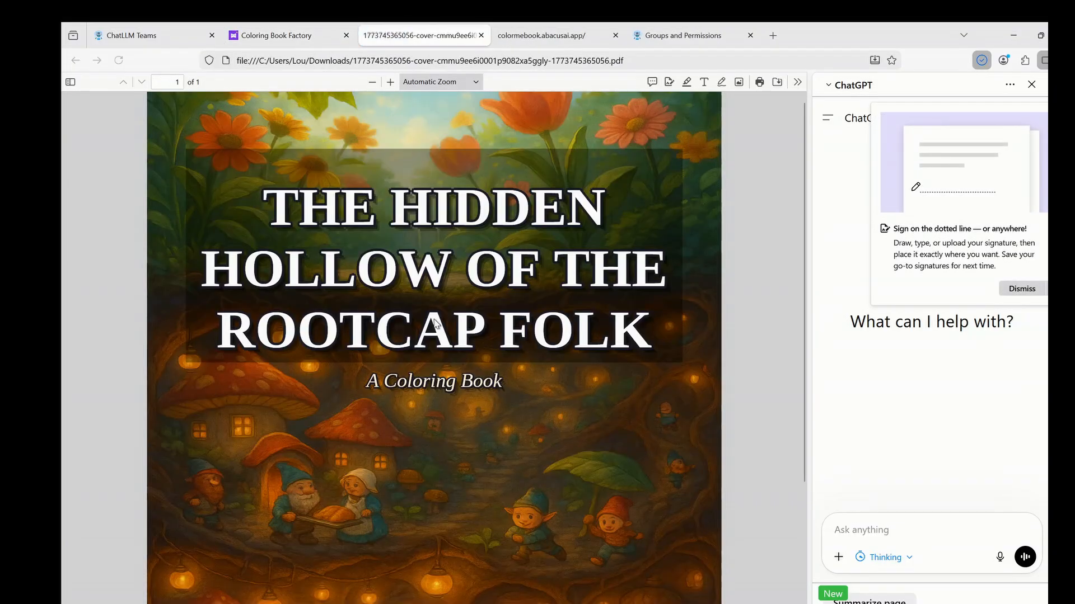
click(480, 36)
click(213, 414)
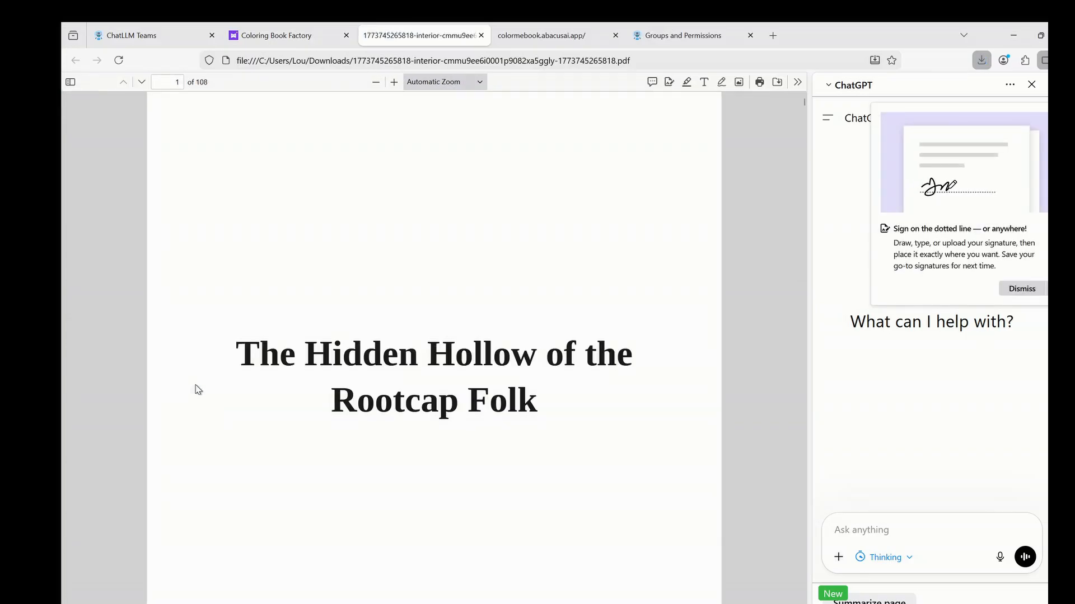
click(480, 36)
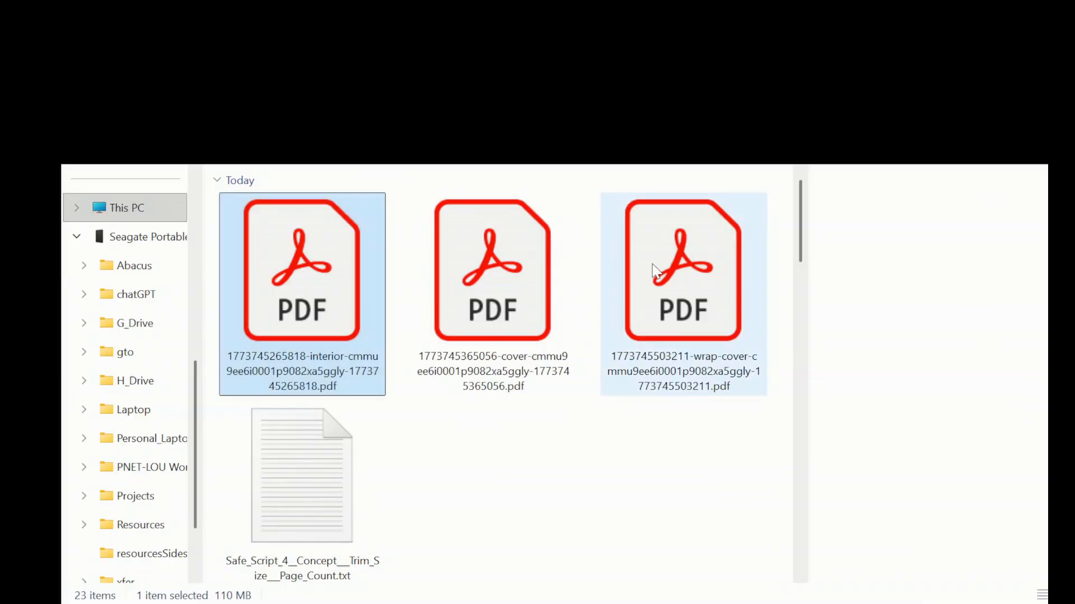
Move the three PDFs into the Abacus folder and rename the interior PDF to content.pdf.
shift+click(653, 266)
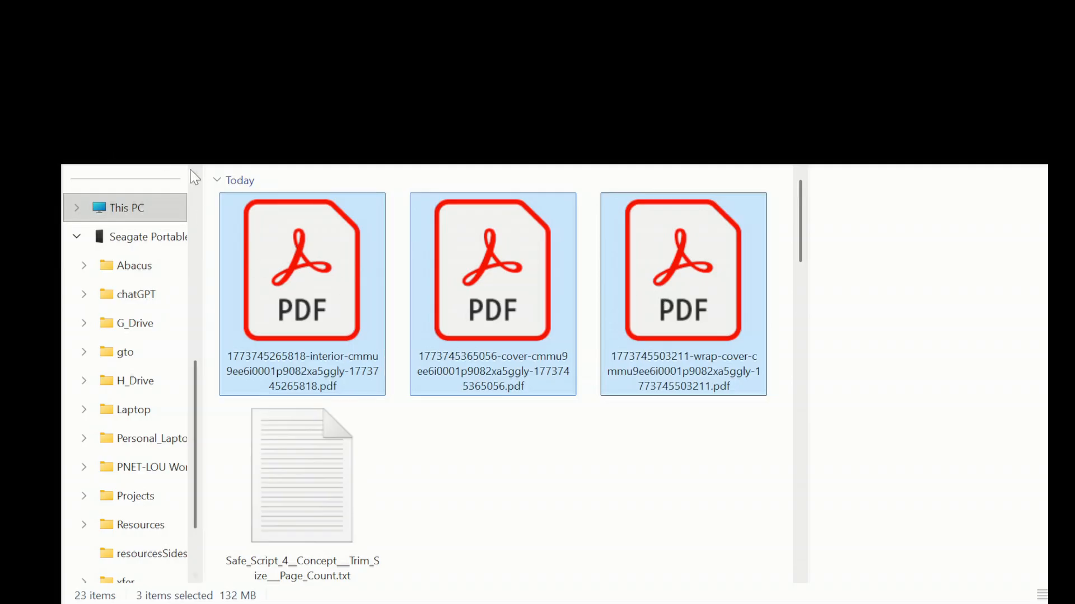
key(ctrl+x)
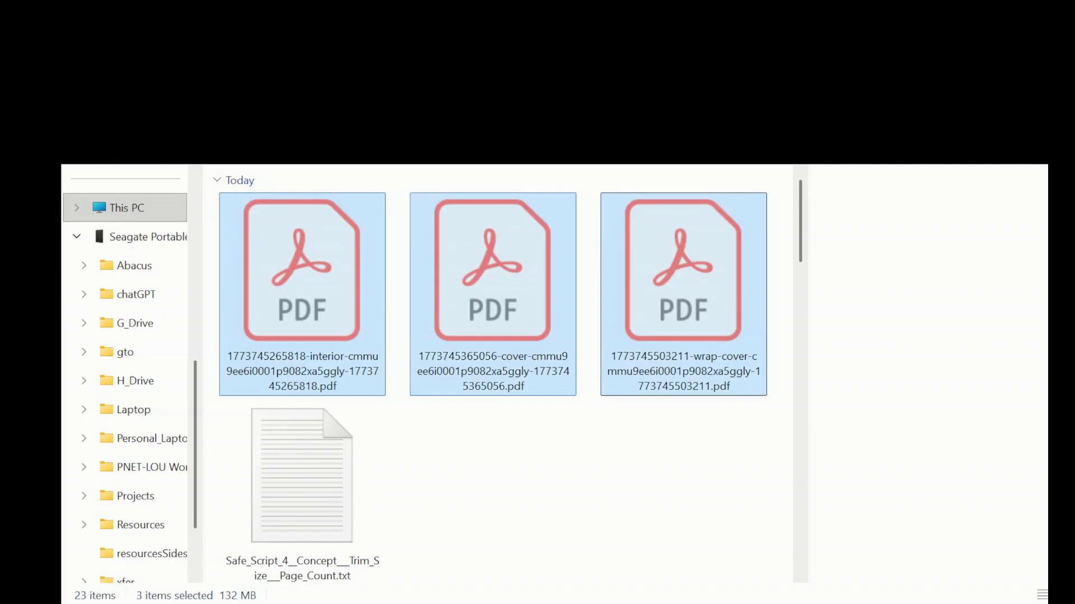
key(alt+Tab)
key(ctrl+v)
click(371, 358)
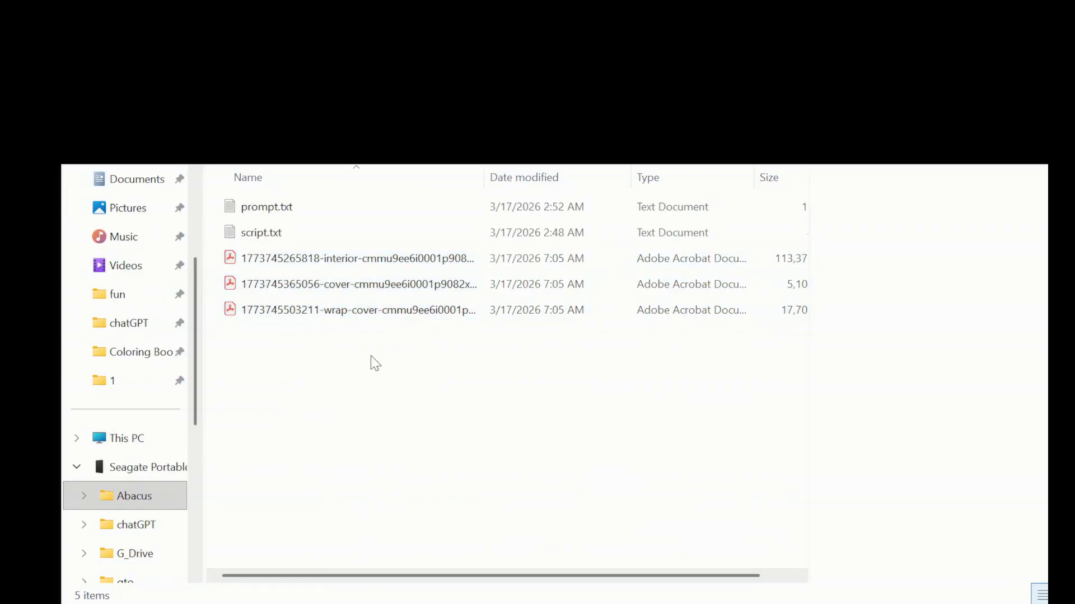
click(312, 266)
click(358, 261)
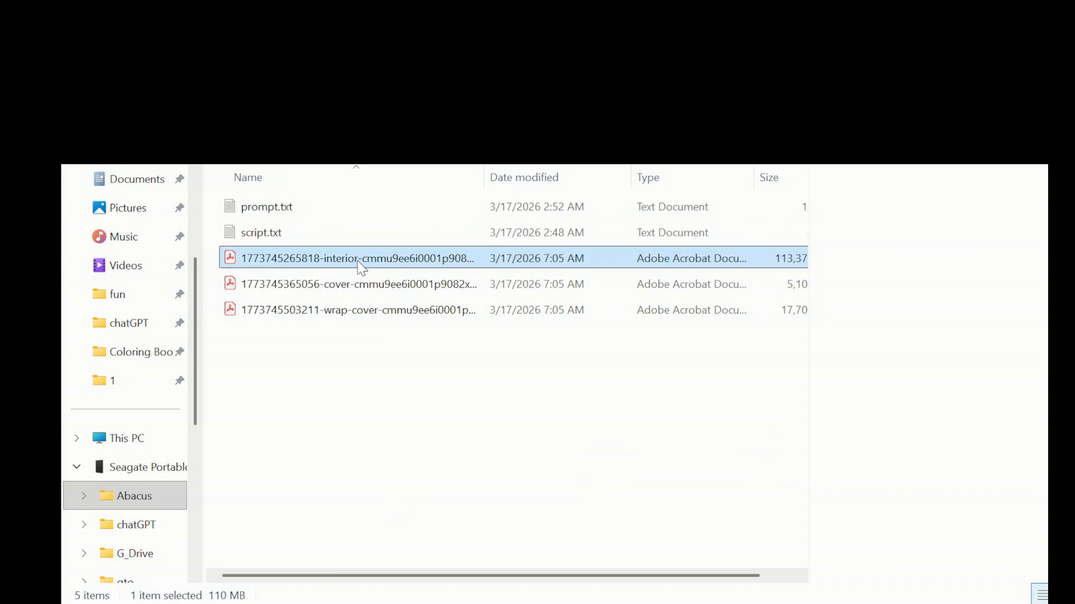
text(c)
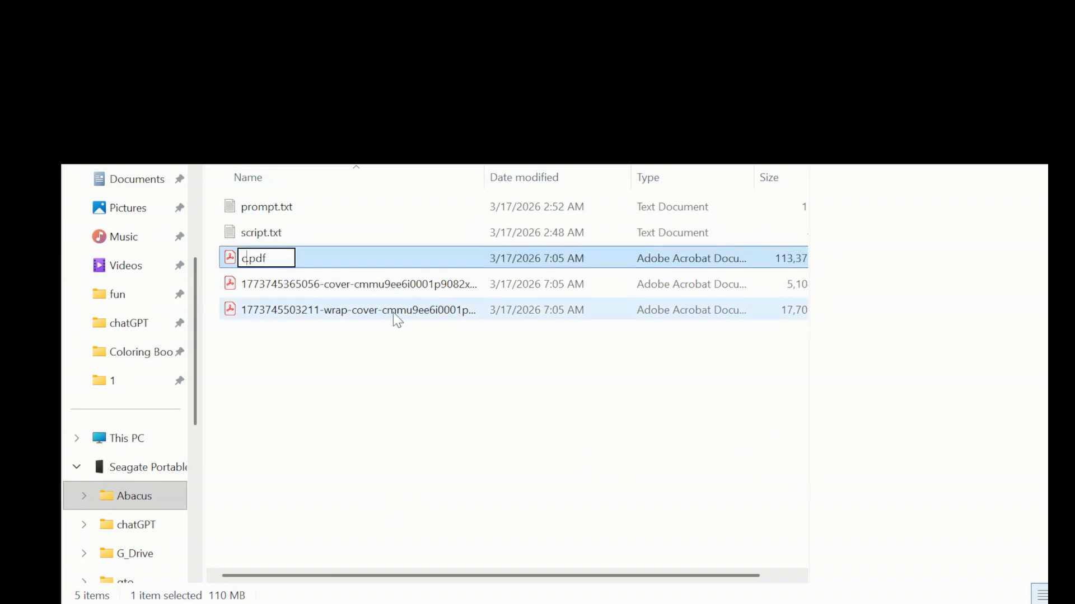
text(ontent)
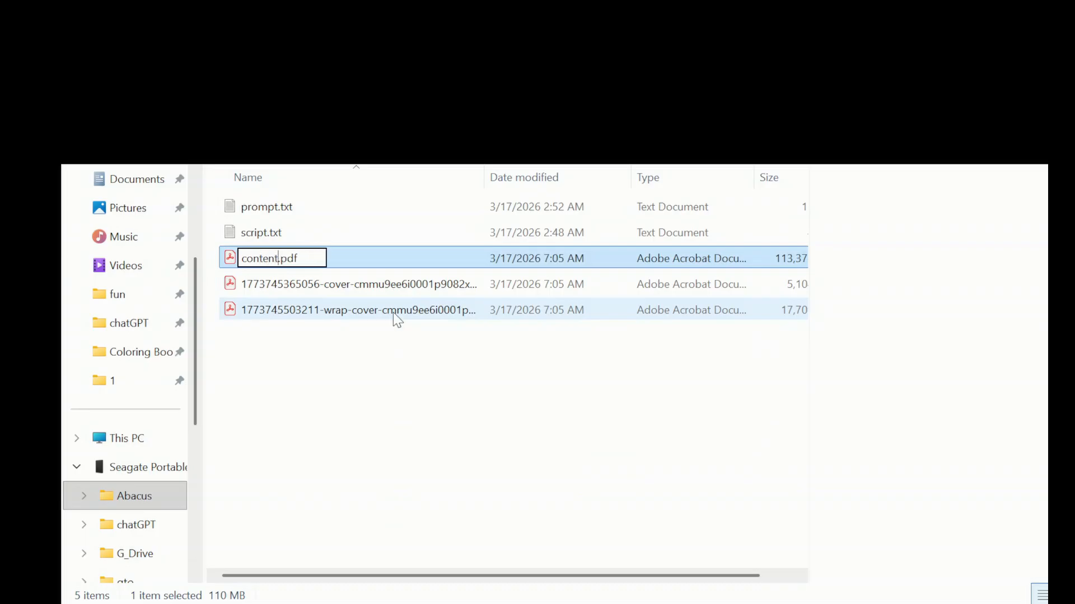
Rename the cover PDF to cover.pdf and the long wrap PDF to cover_wrap.pdf.
click(368, 286)
key(F2)
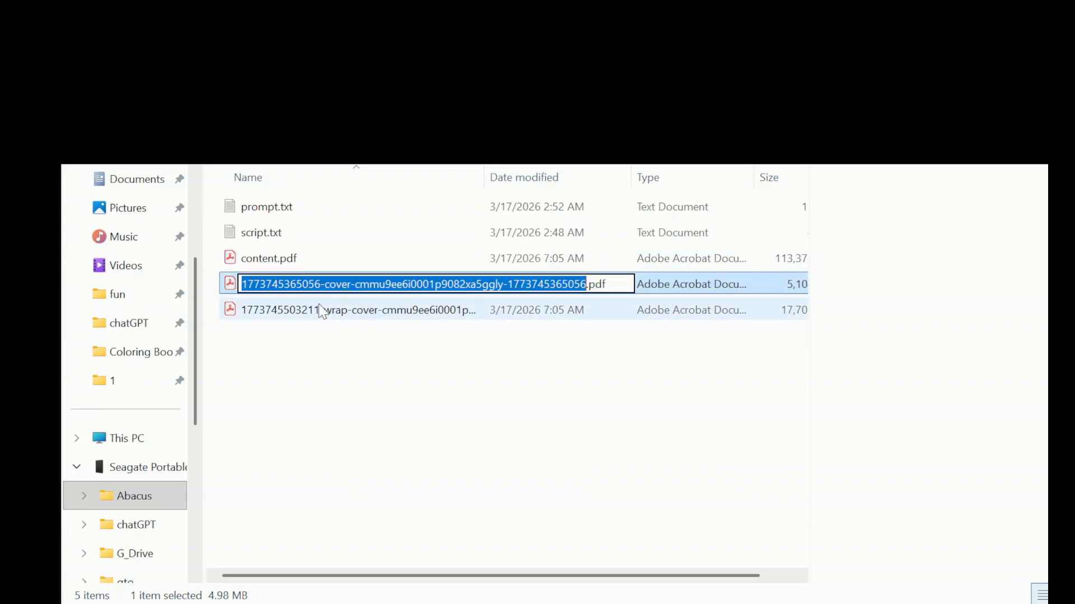
text(cov)
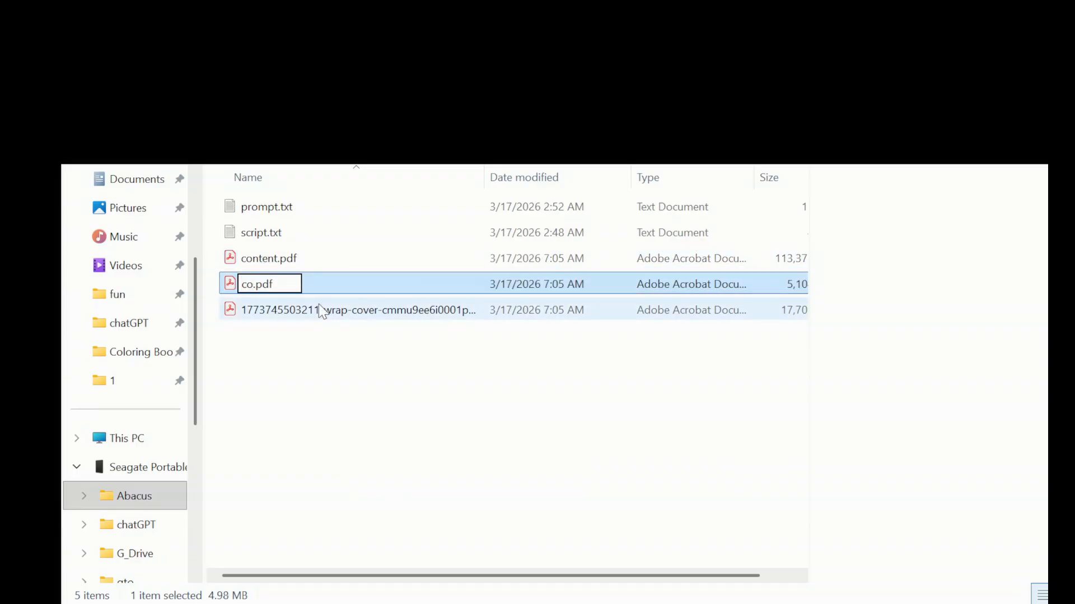
text(erf)
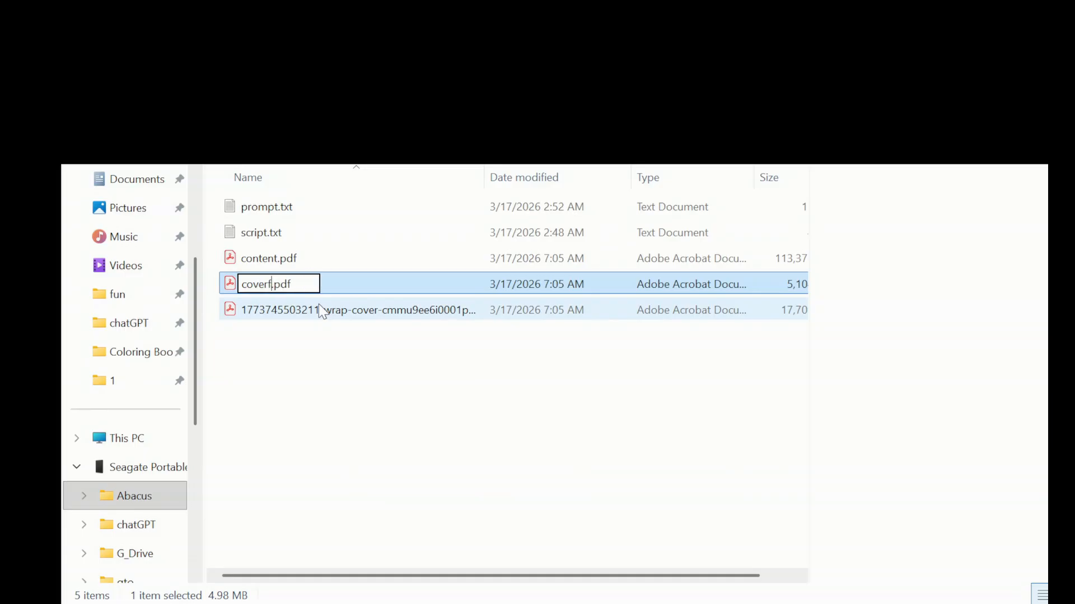
key(BackSpace)
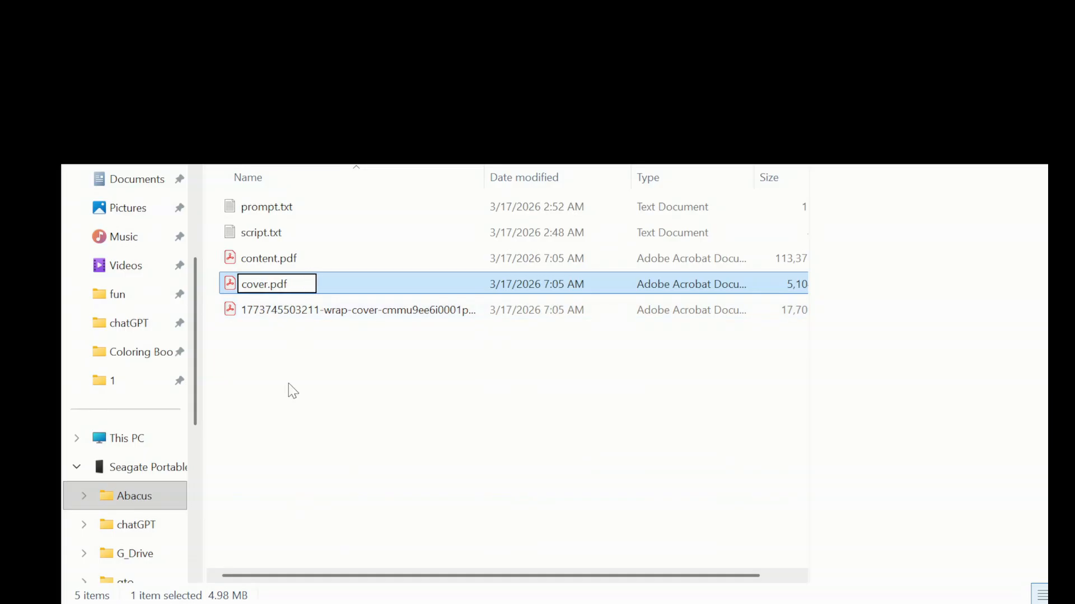
key(Return)
click(308, 318)
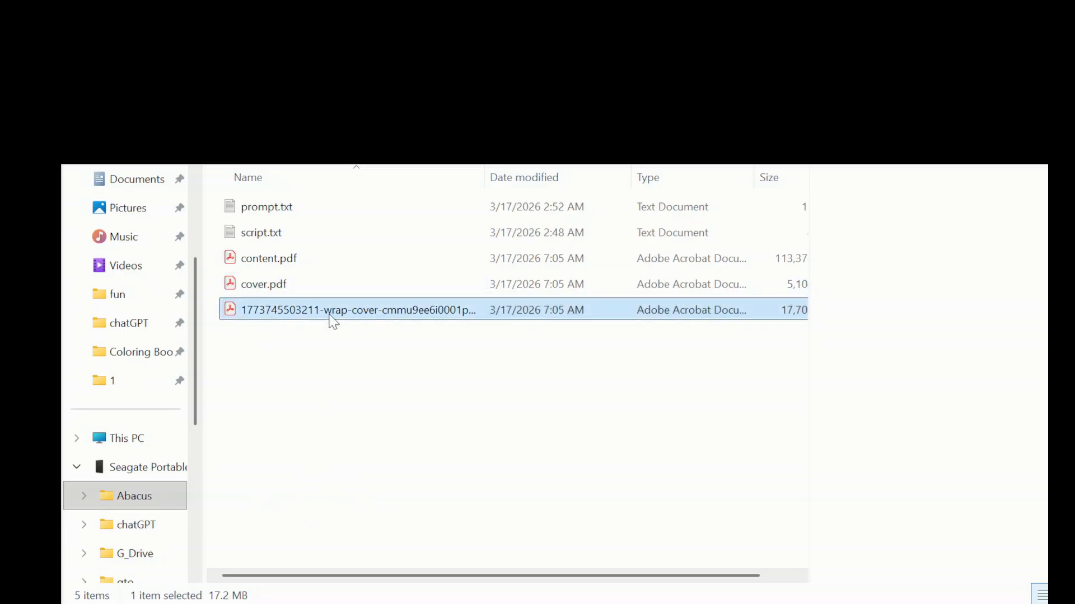
key(F2)
text(co)
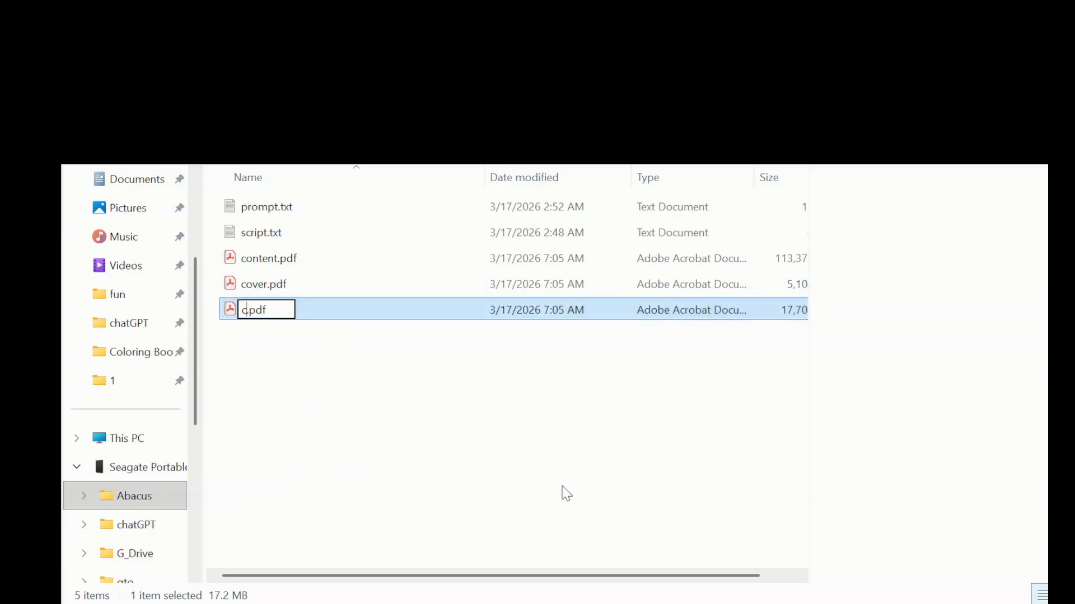
text(ver)
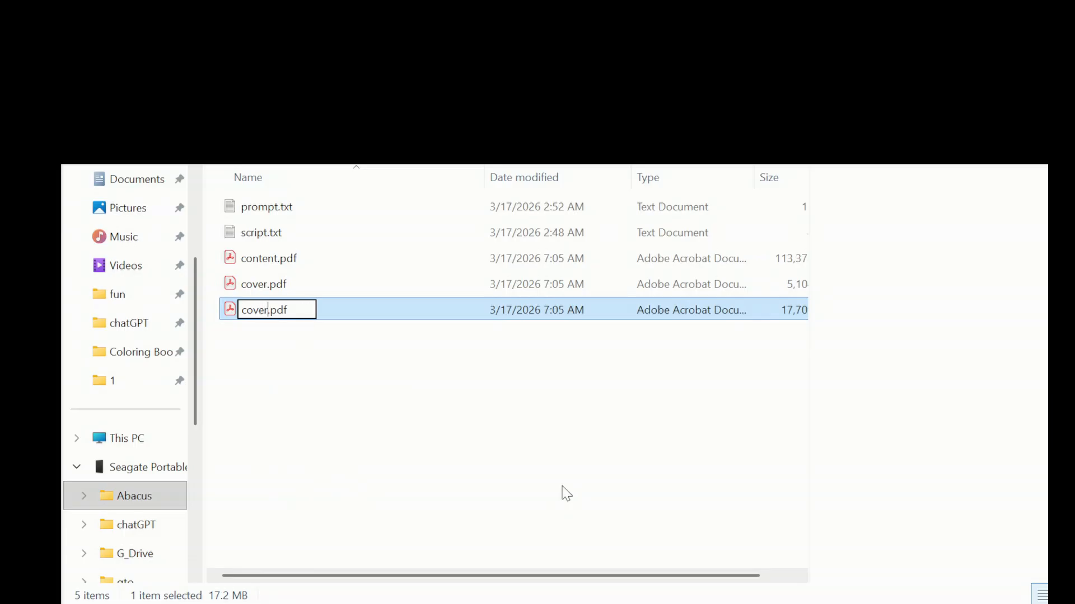
text(_wrap)
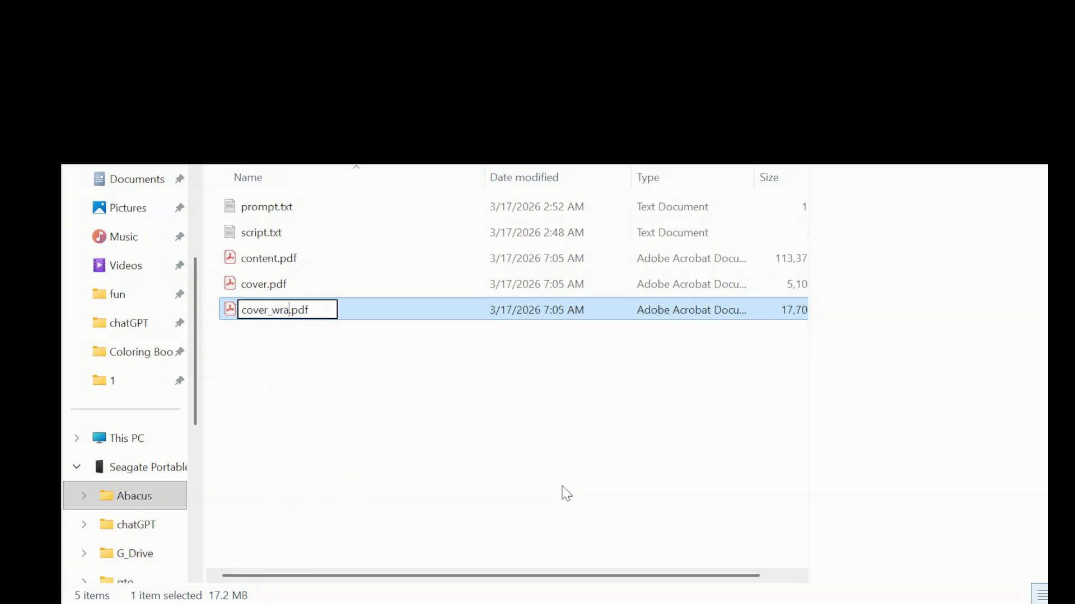
key(Return)
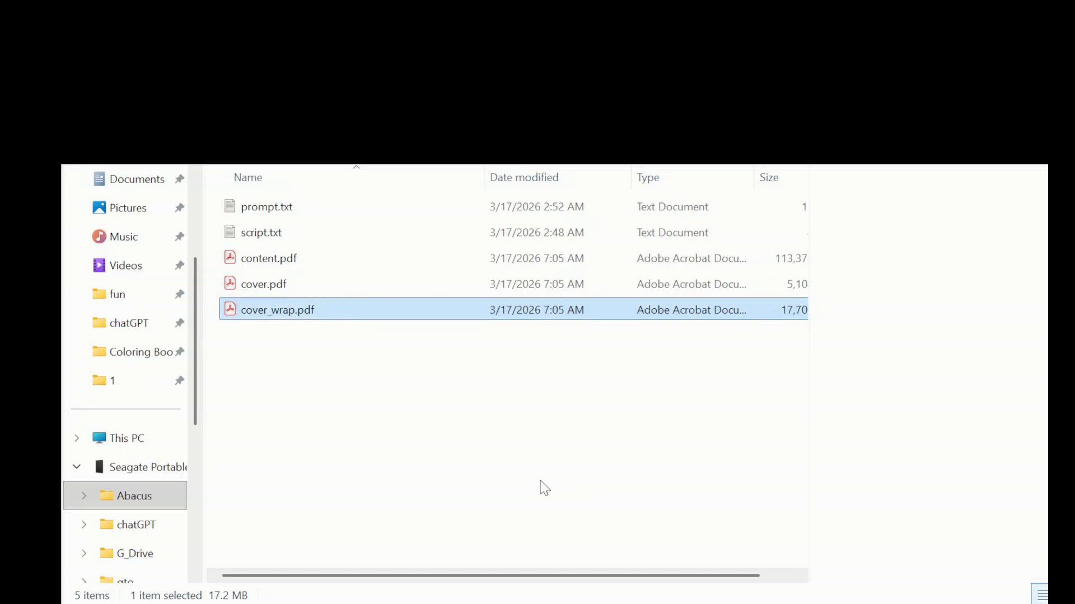
click(540, 484)
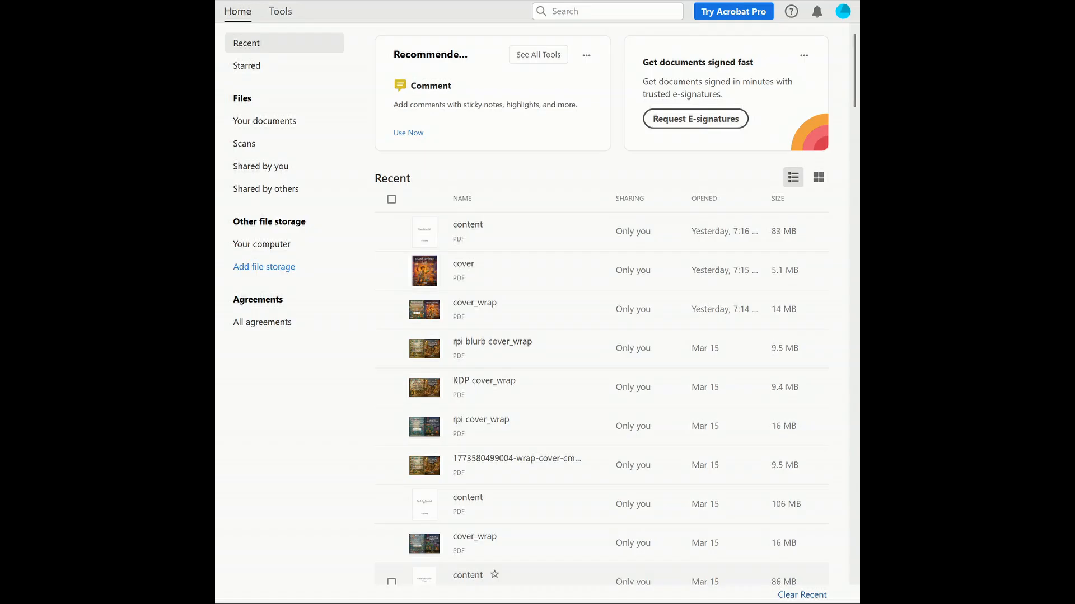
Open cover_wrap.pdf, zoom the spread to 75%, check the front cover, then close it.
double_click(666, 268)
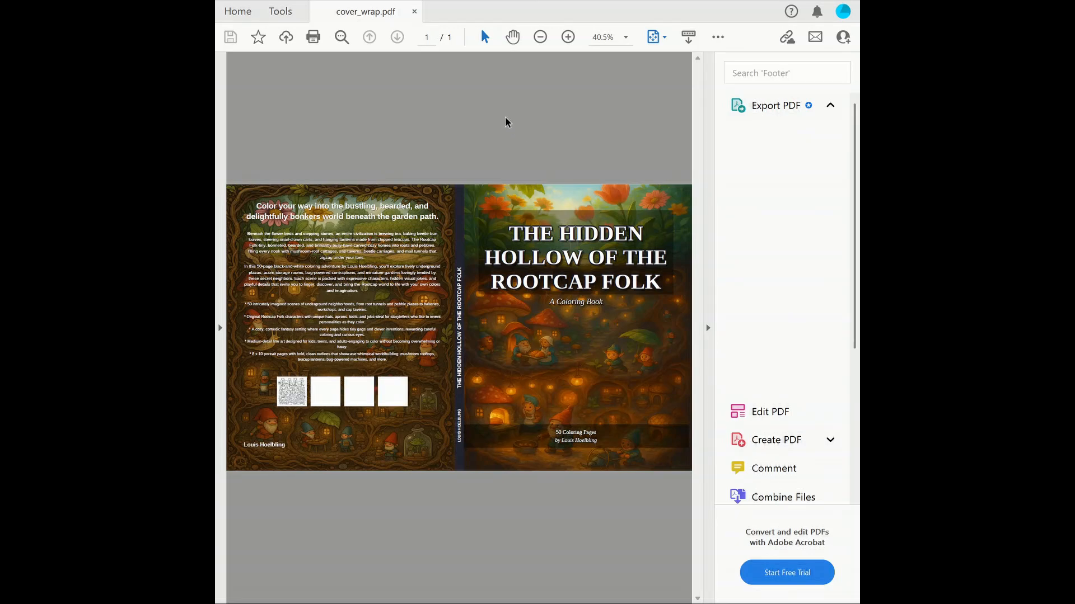
click(568, 37)
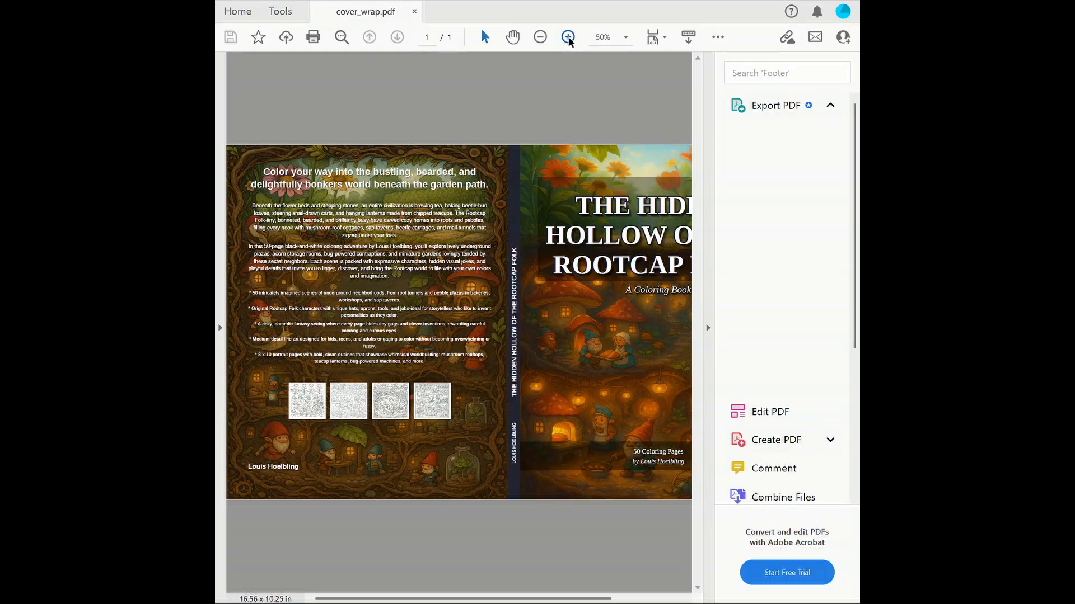
click(568, 37)
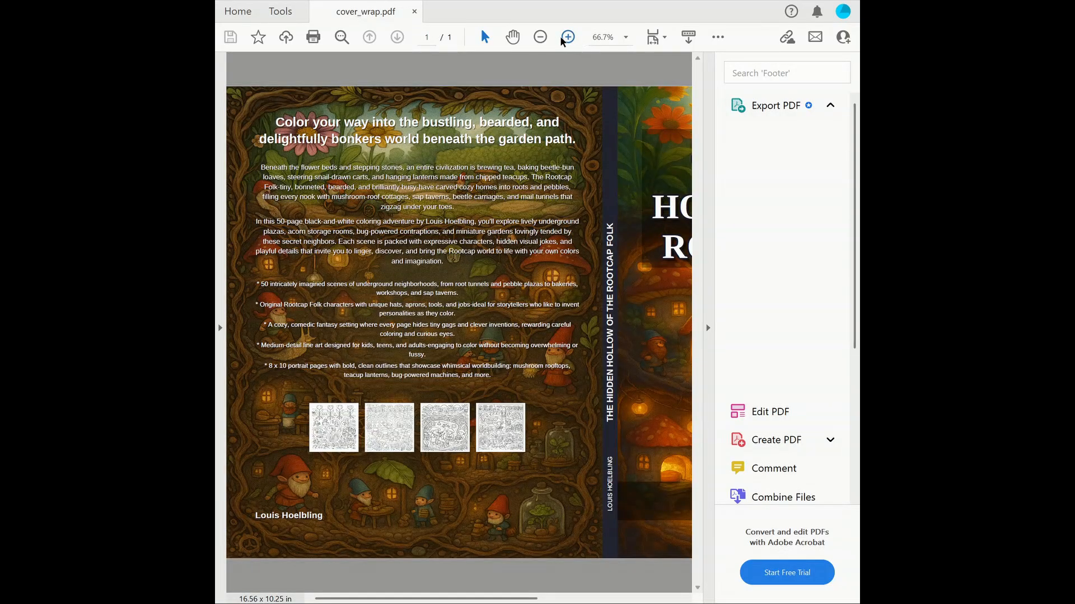
click(567, 37)
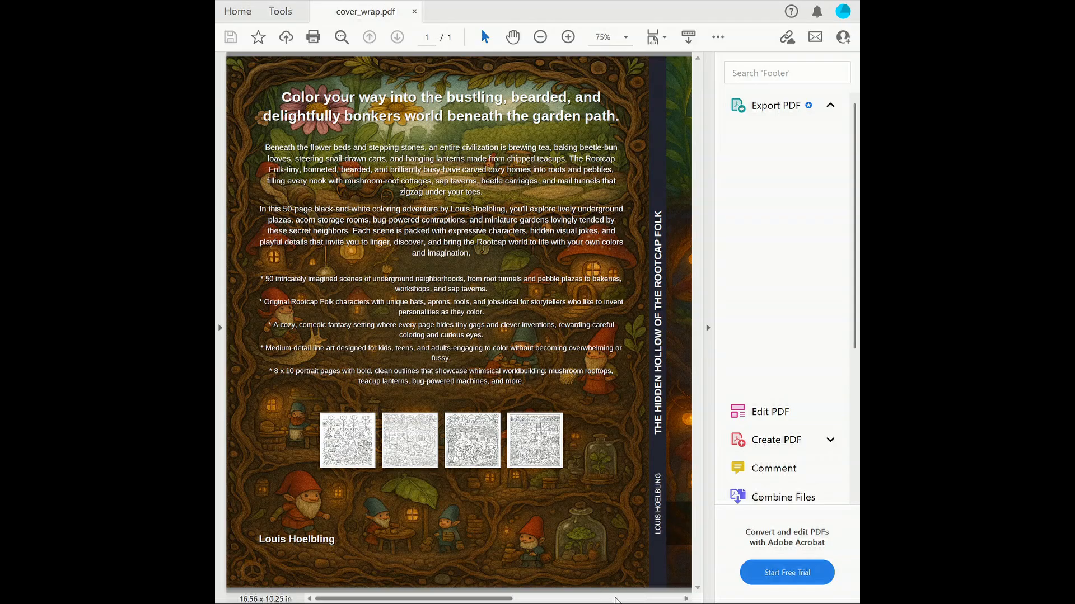
click(616, 599)
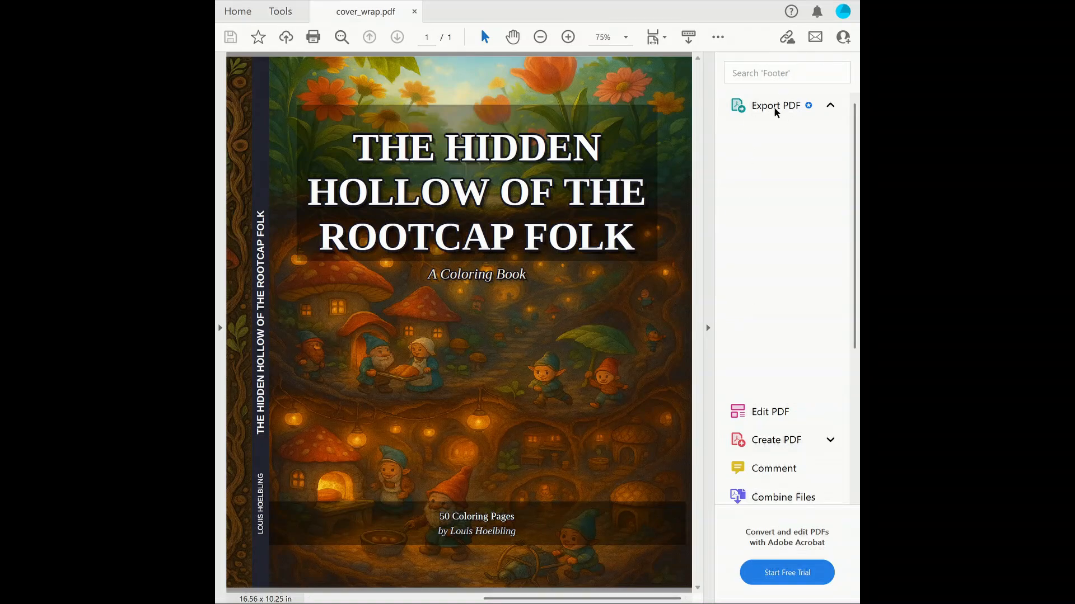
click(415, 11)
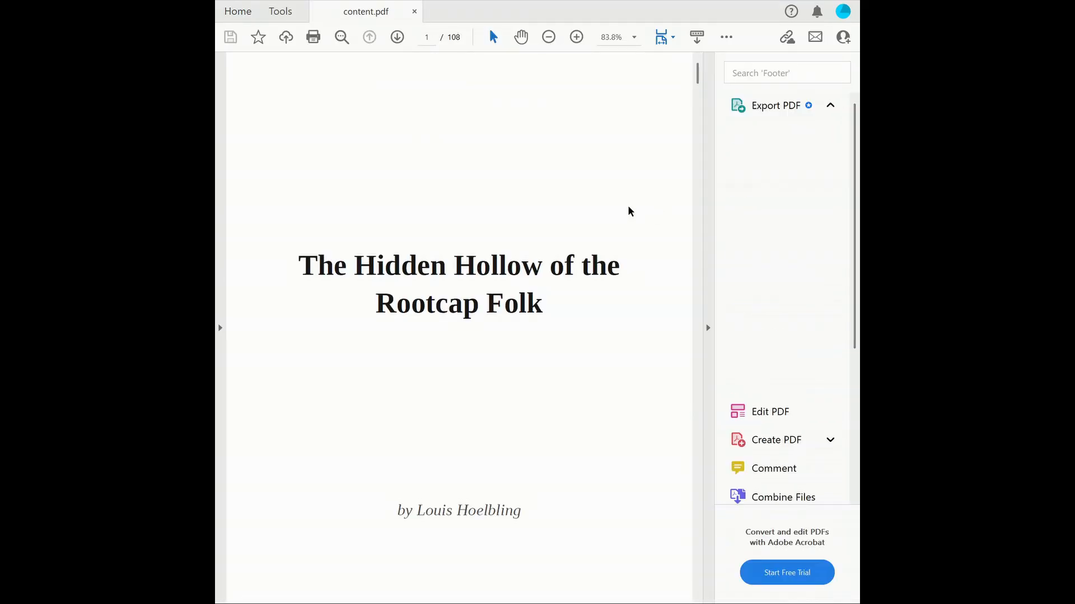
Show page thumbnails, fit the whole page in view, collapse the tools pane, and go to page 3.
click(220, 329)
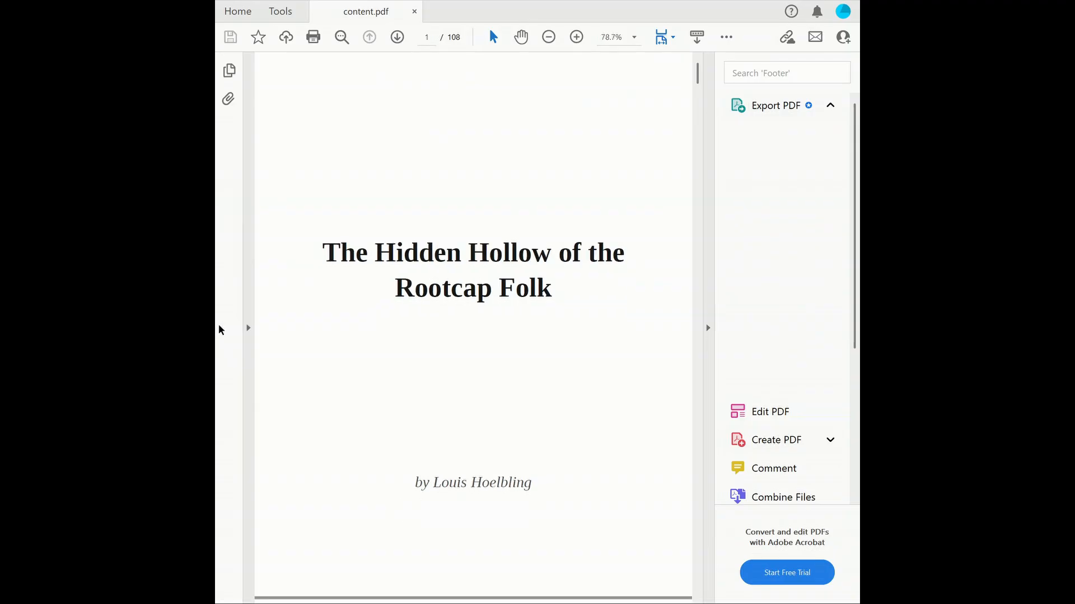
click(228, 72)
click(306, 161)
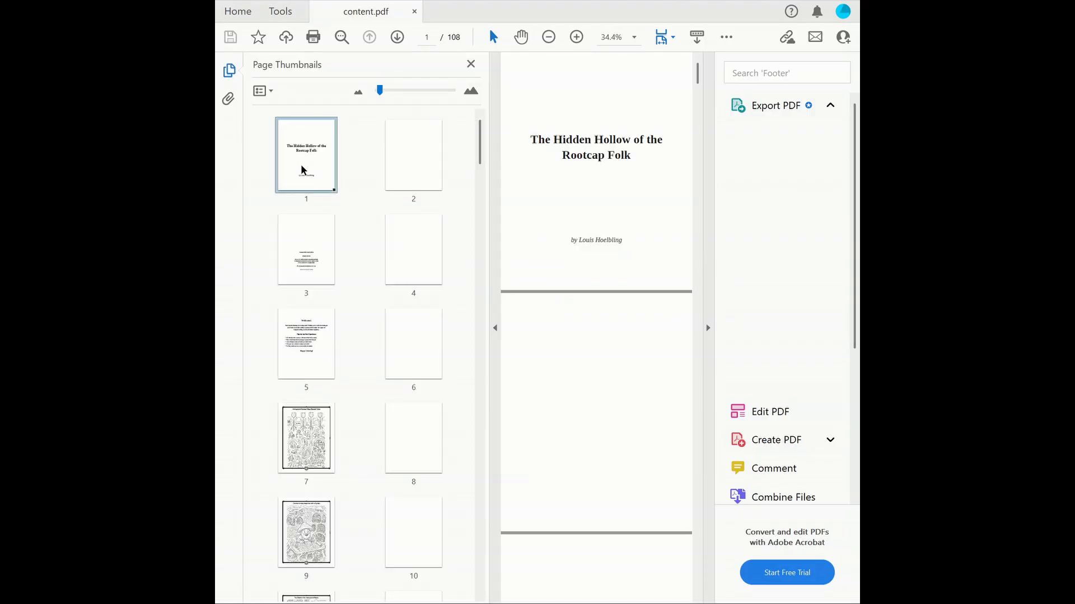
click(676, 35)
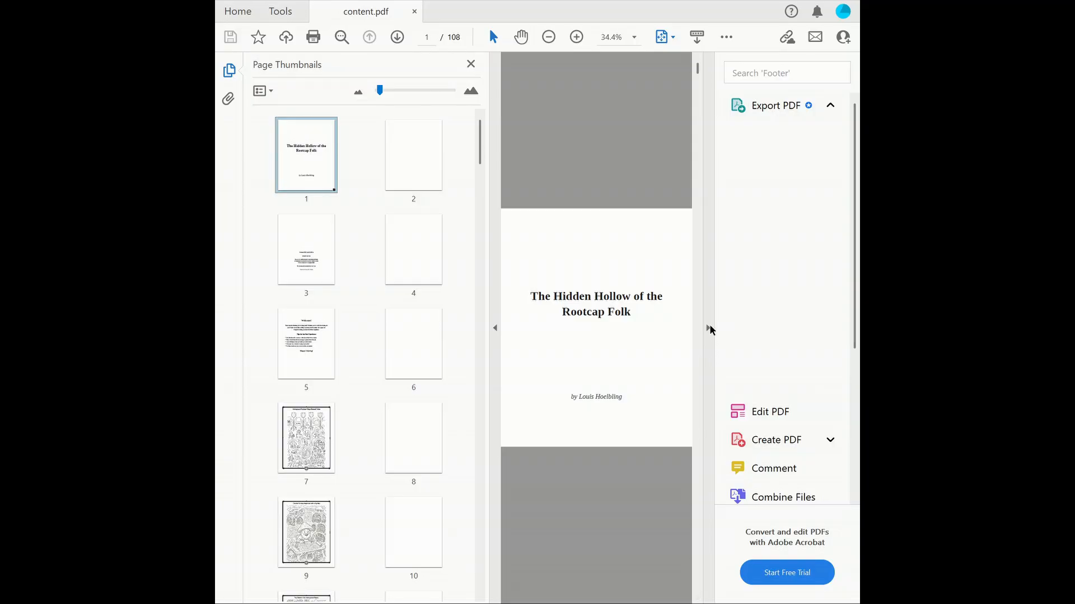
click(709, 330)
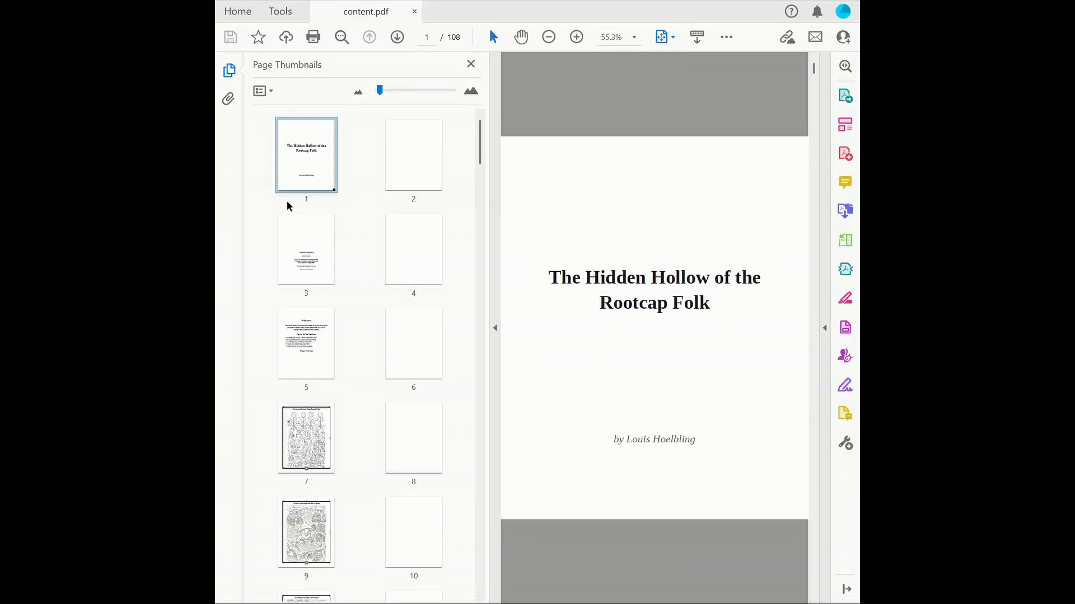
click(307, 250)
Page through the drawings from page 7 to page 108, then show QR-code page 107.
key(Down)
key(Down)
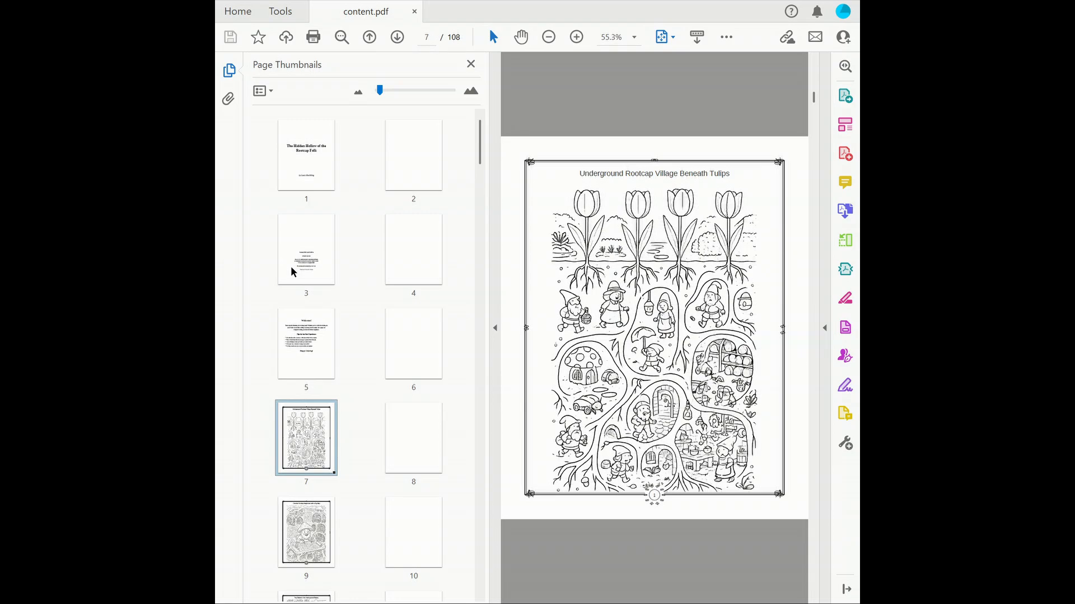
key(Down)
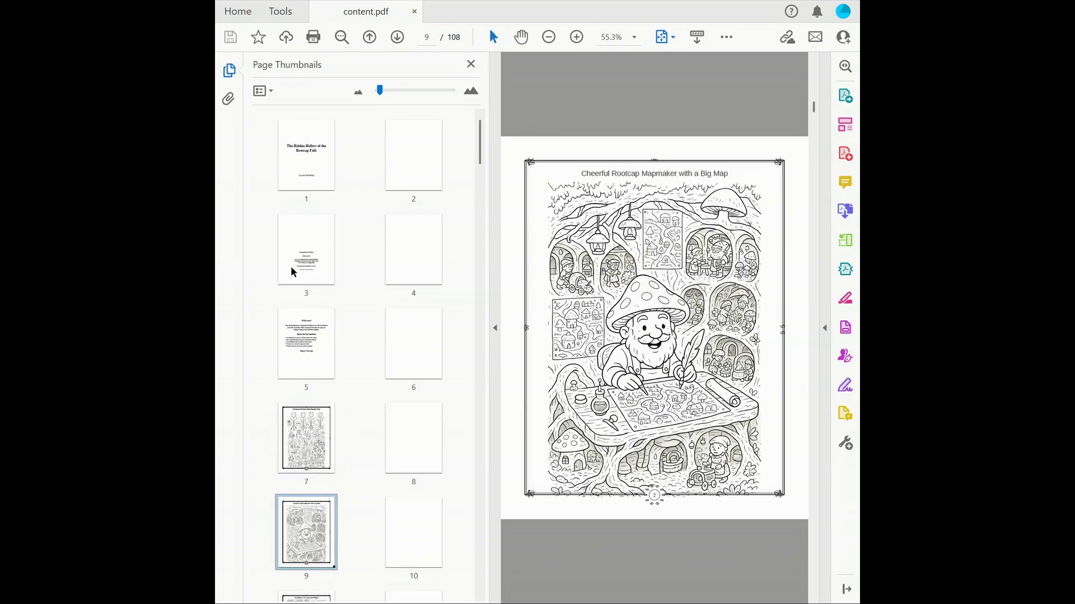
key(Down)
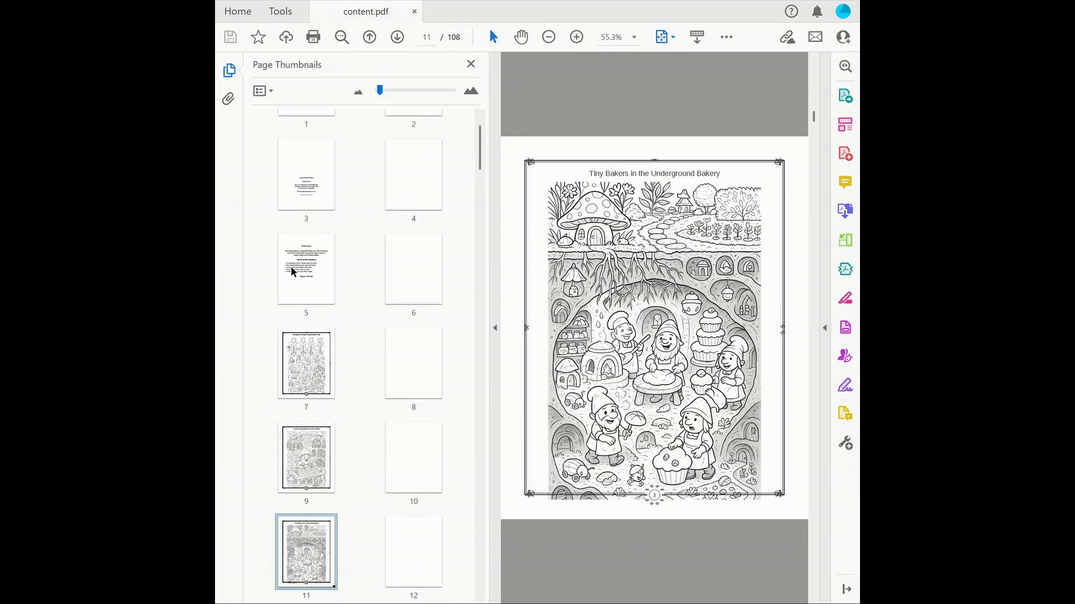
key(Down)
key(Down)
key(Down)
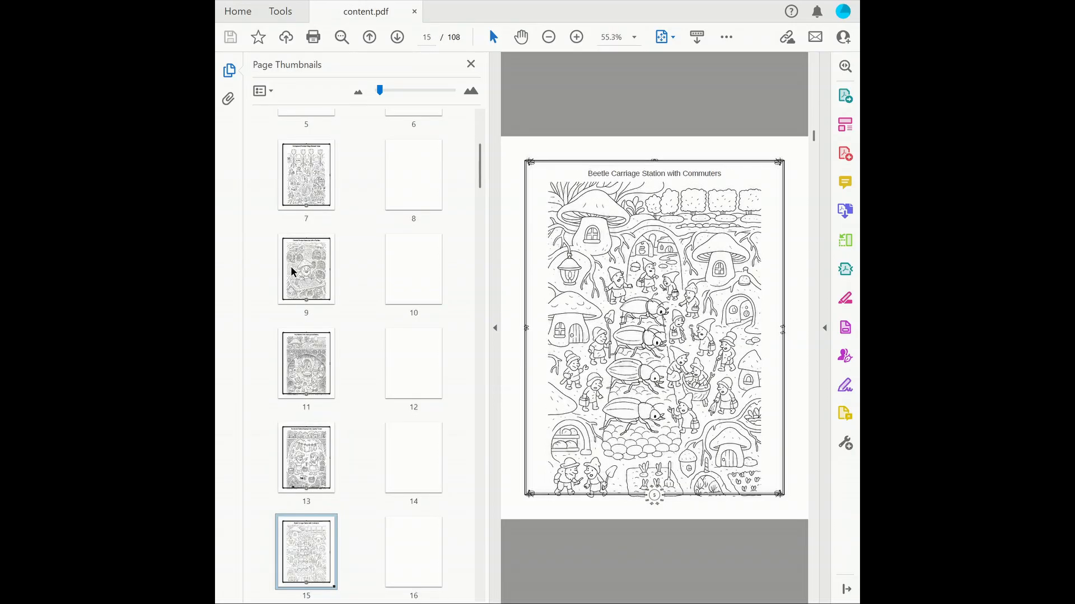
key(Down)
key(Down)
key(Down)
key(Down)
key(Down)
key(Down)
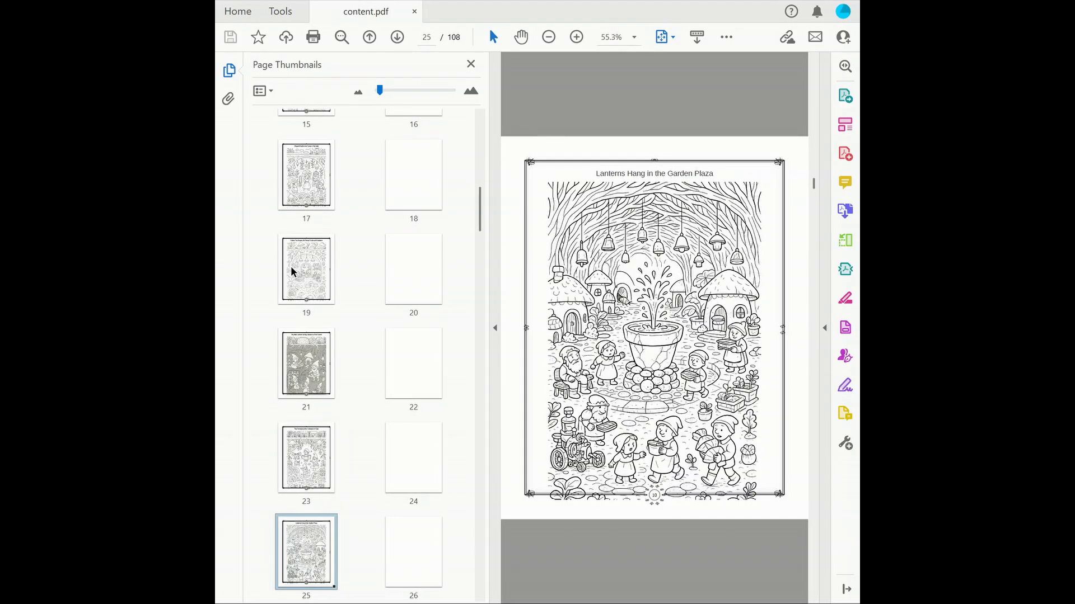
key(Down)
key(Down)
key(Down)
key(Down)
key(Down)
key(Down)
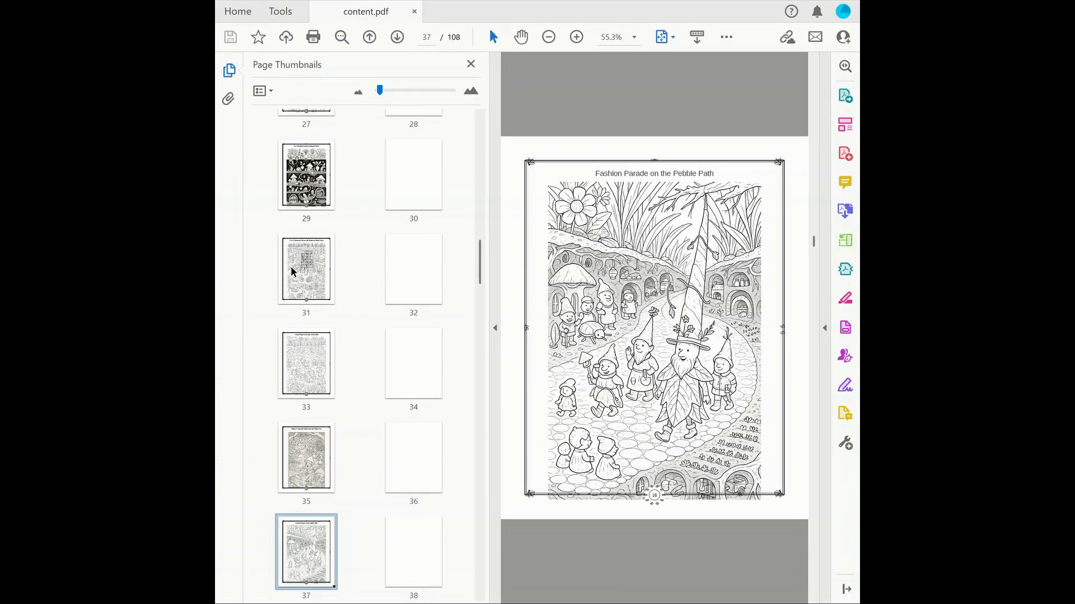
key(Down)
key(Down)
key(Down)
key(Down)
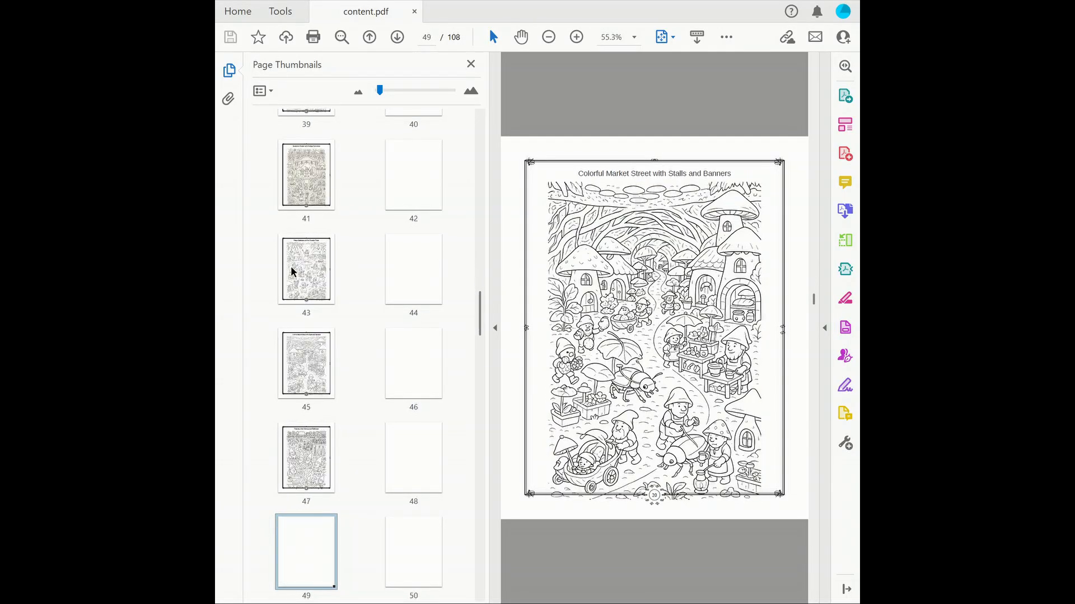
key(Down)
key(Down)
key(Down)
key(Down)
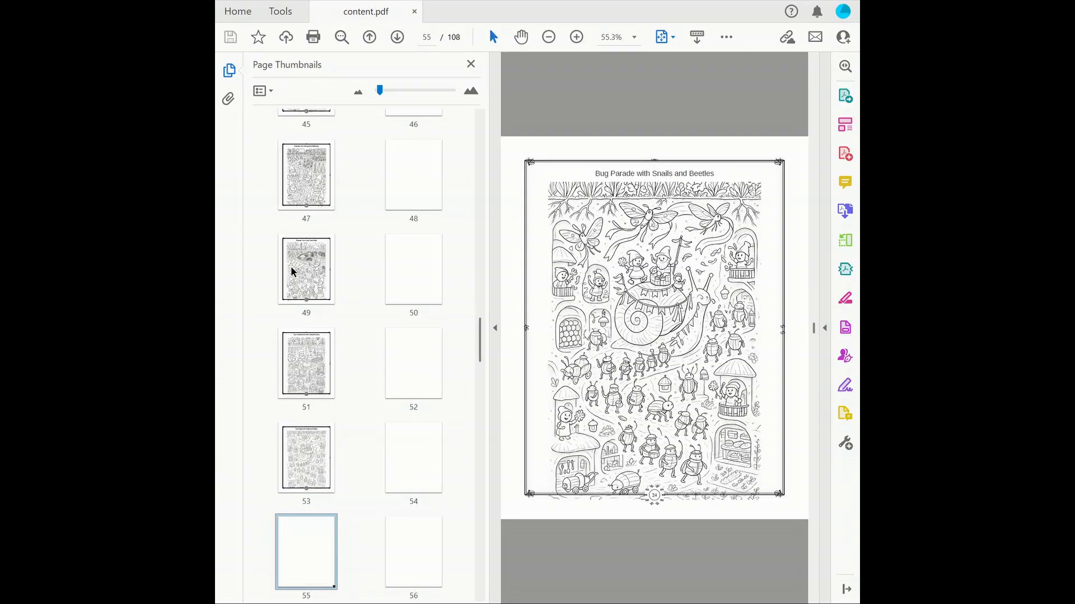
key(Down)
key(Down)
key(Down)
key(Down)
key(Down)
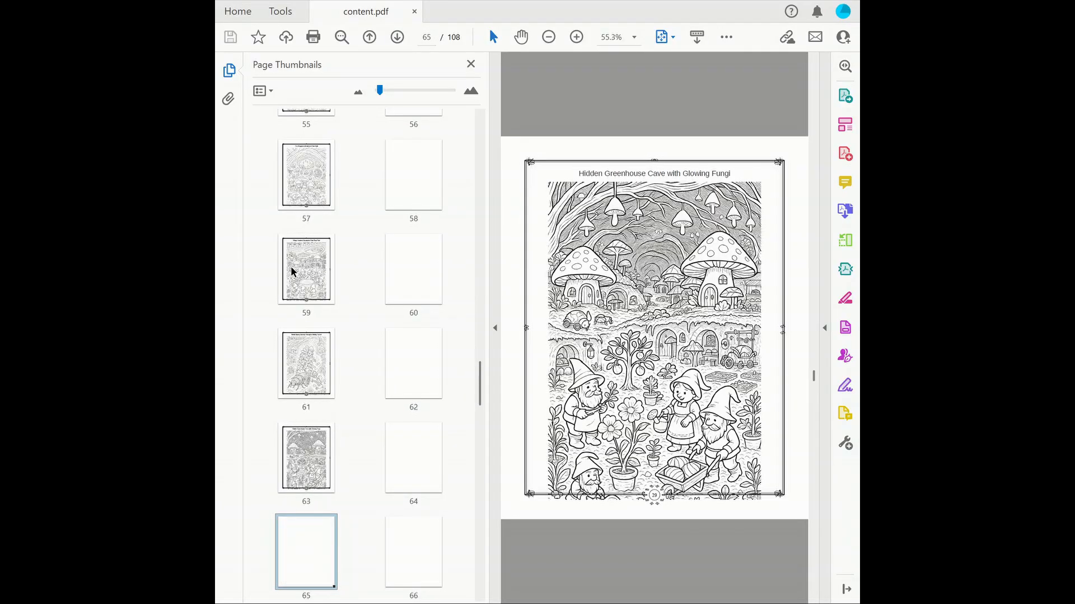
key(Down)
key(Down)
key(Down)
key(Down)
key(Down)
key(Down)
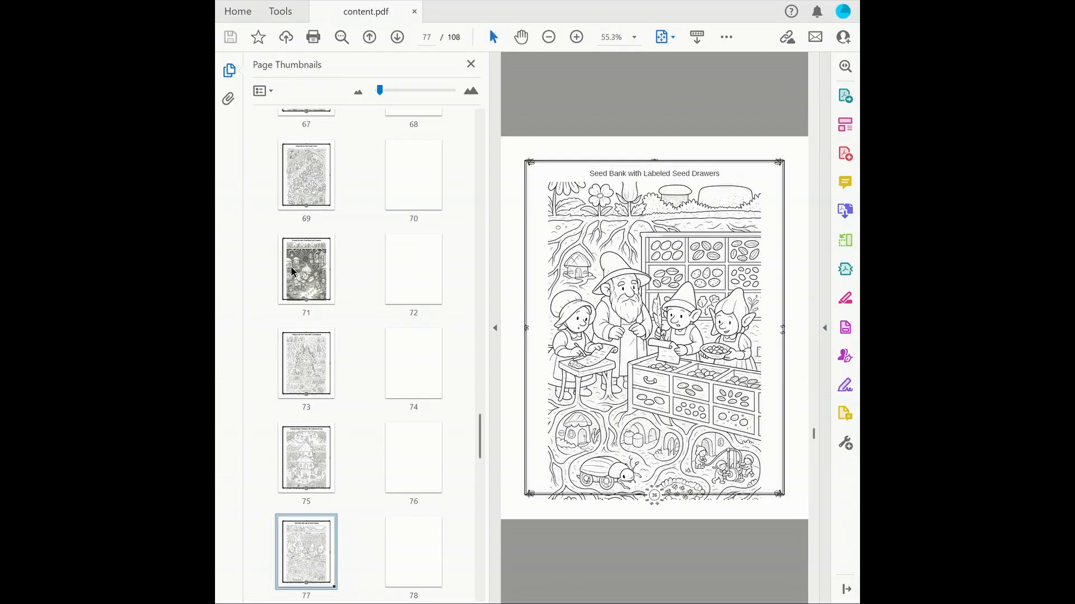
key(Down)
key(Down)
key(Down)
key(Down)
key(Down)
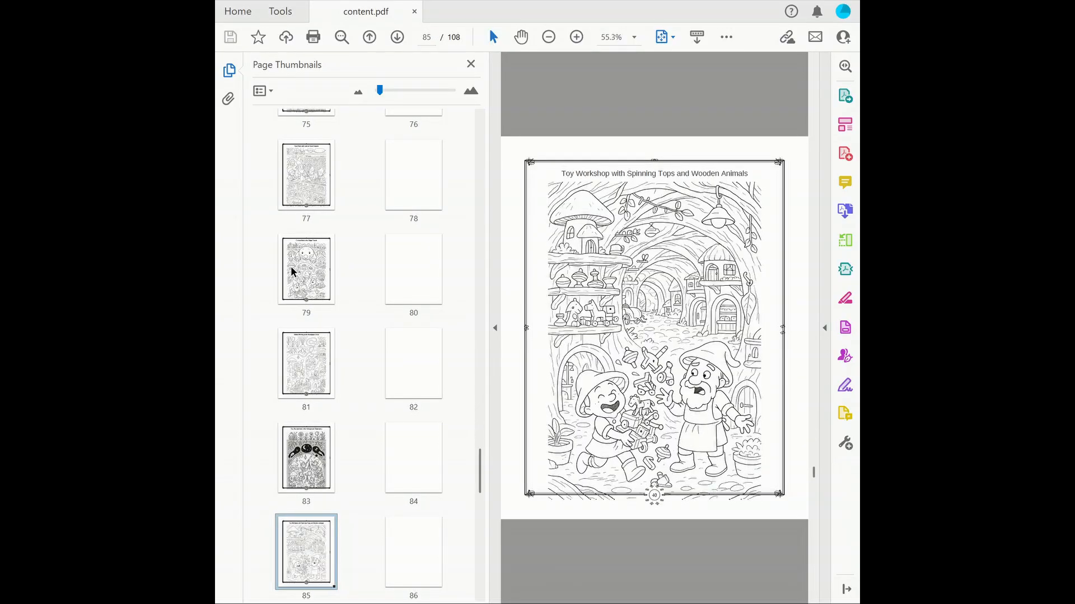
key(Down)
key(Down)
key(Down)
key(Down)
key(Down)
key(Down)
key(Down)
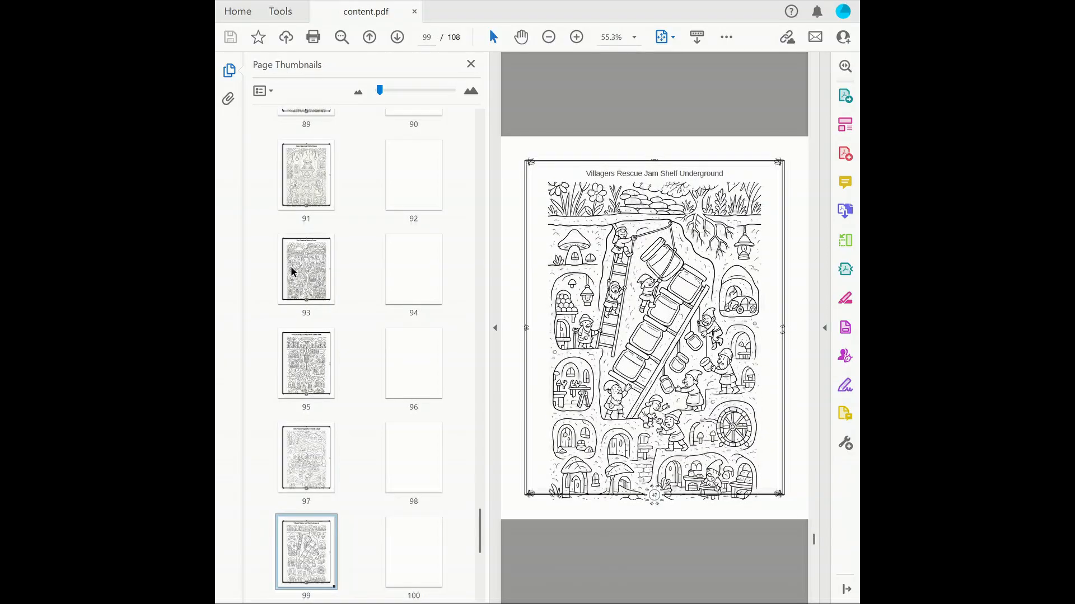
key(Down)
key(Down)
key(Down)
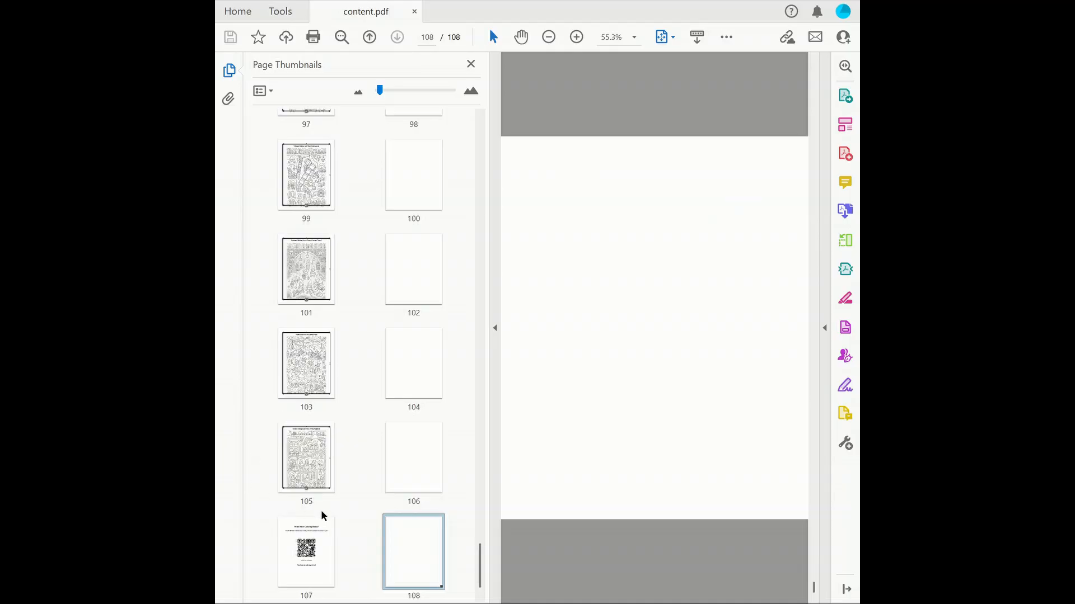
click(297, 551)
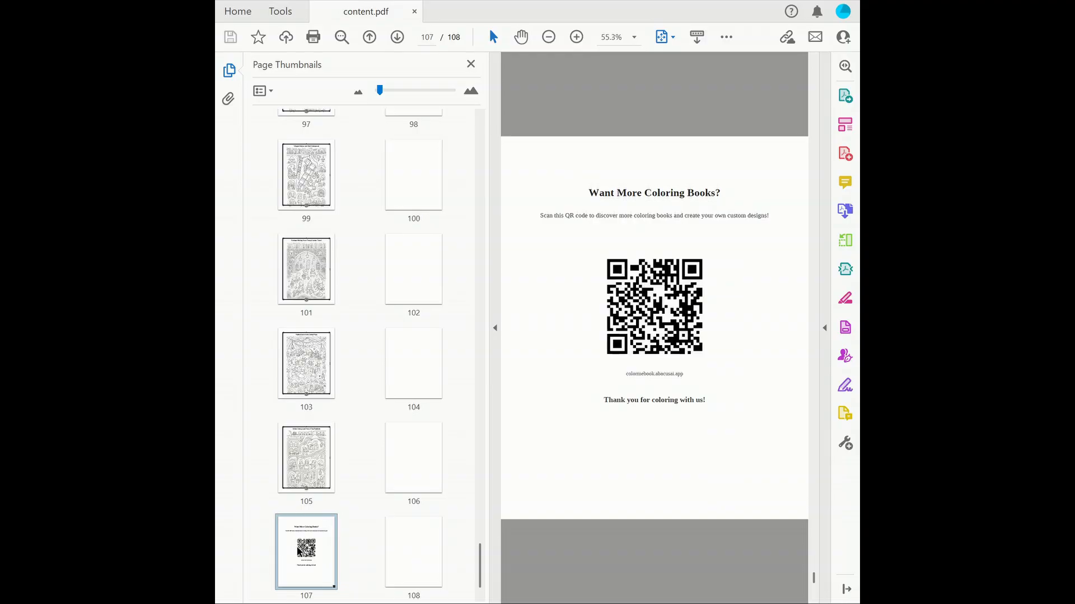